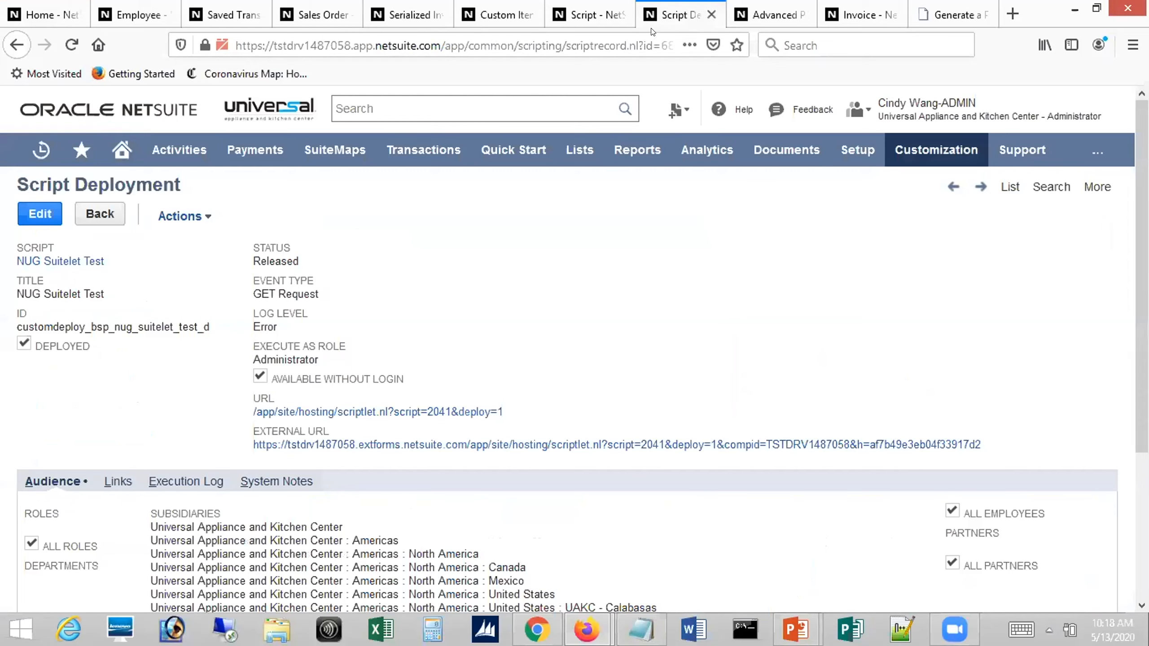
Switch to the NUG - Item Fulfillment Test saved search and view its email settings
{"action": "key", "text": "alt"}
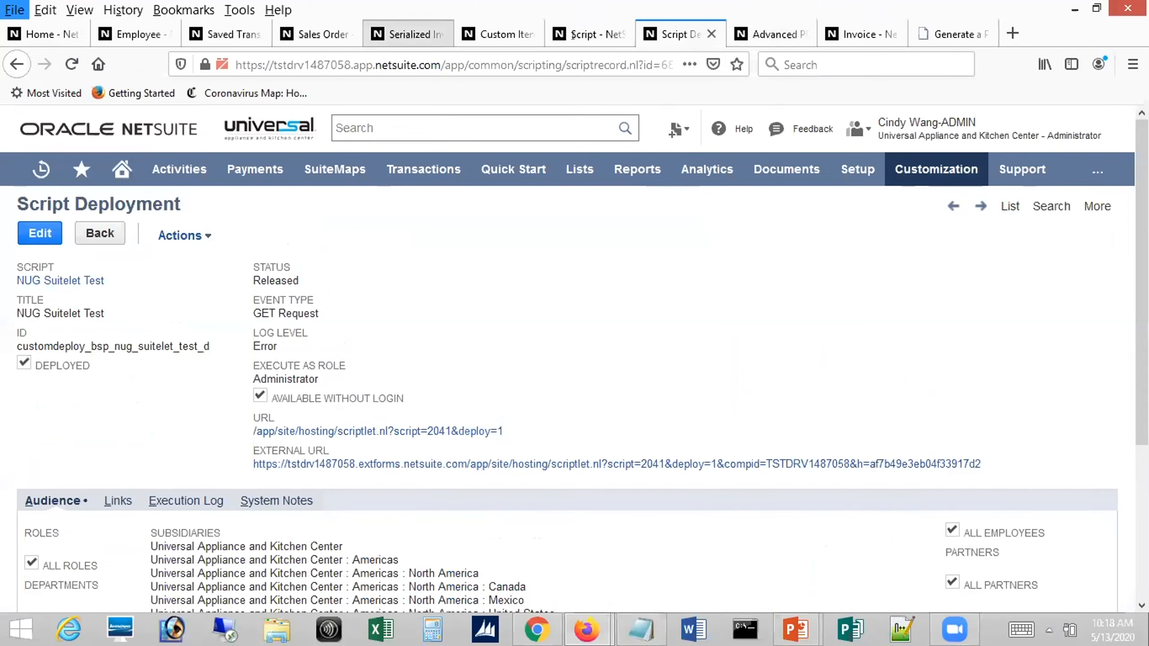
{"action": "key", "text": "Left"}
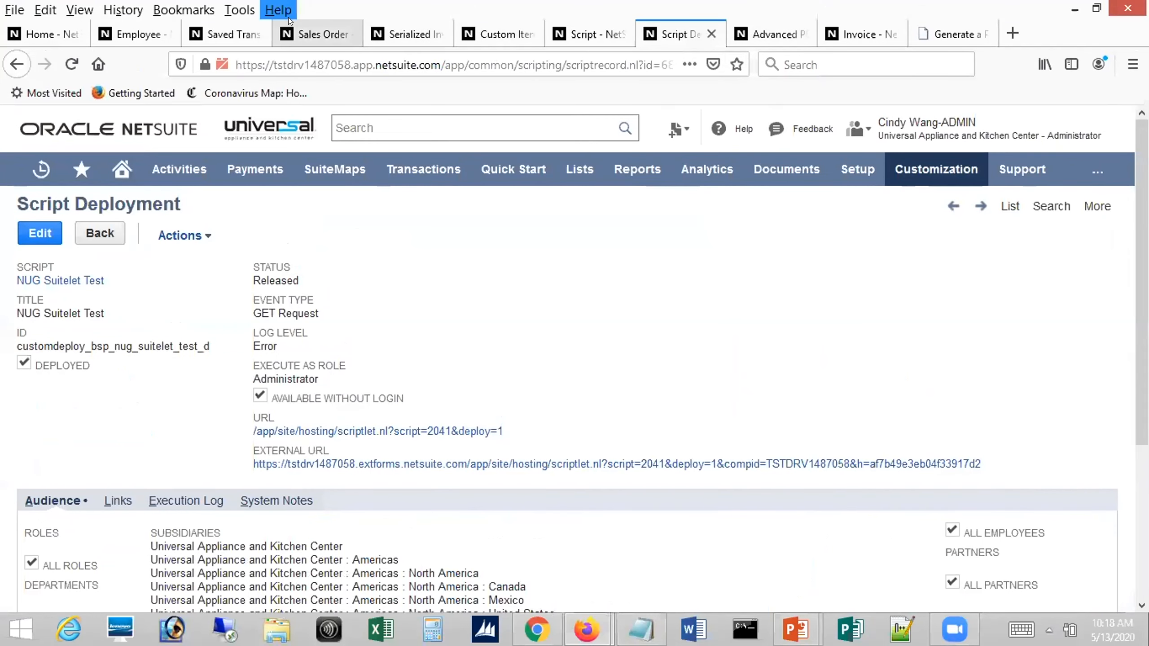
{"action": "left_click", "coordinate": [217, 35]}
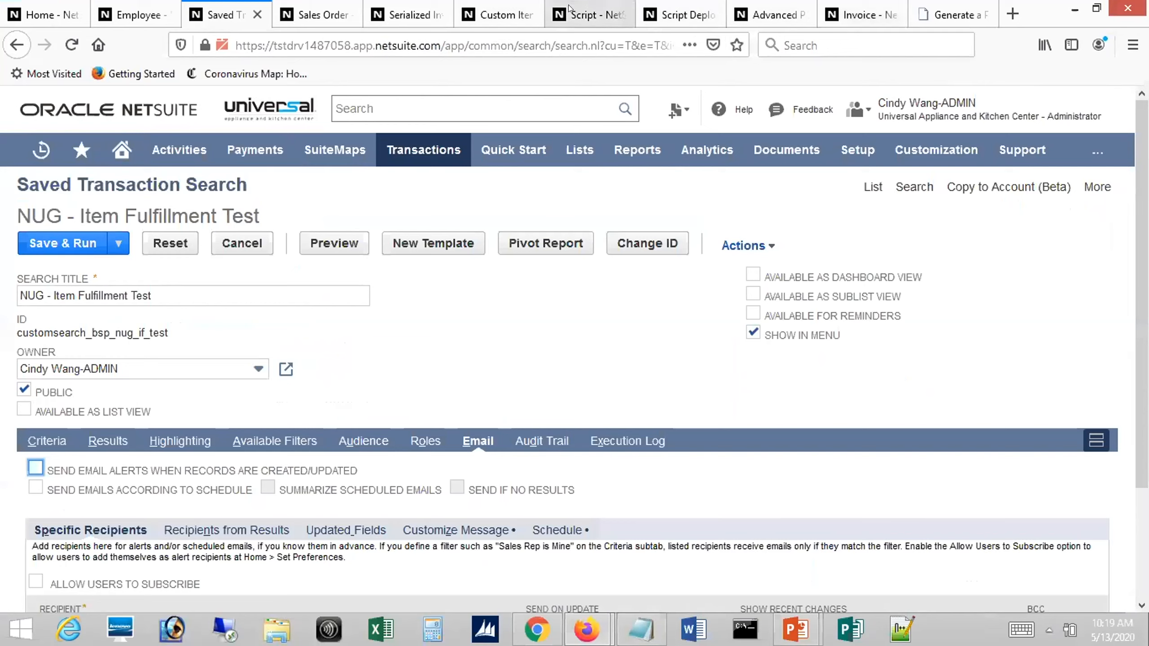
From the NetSuite home page, open the A/P Aging saved search for editing and show its email settings
{"action": "left_click", "coordinate": [45, 14]}
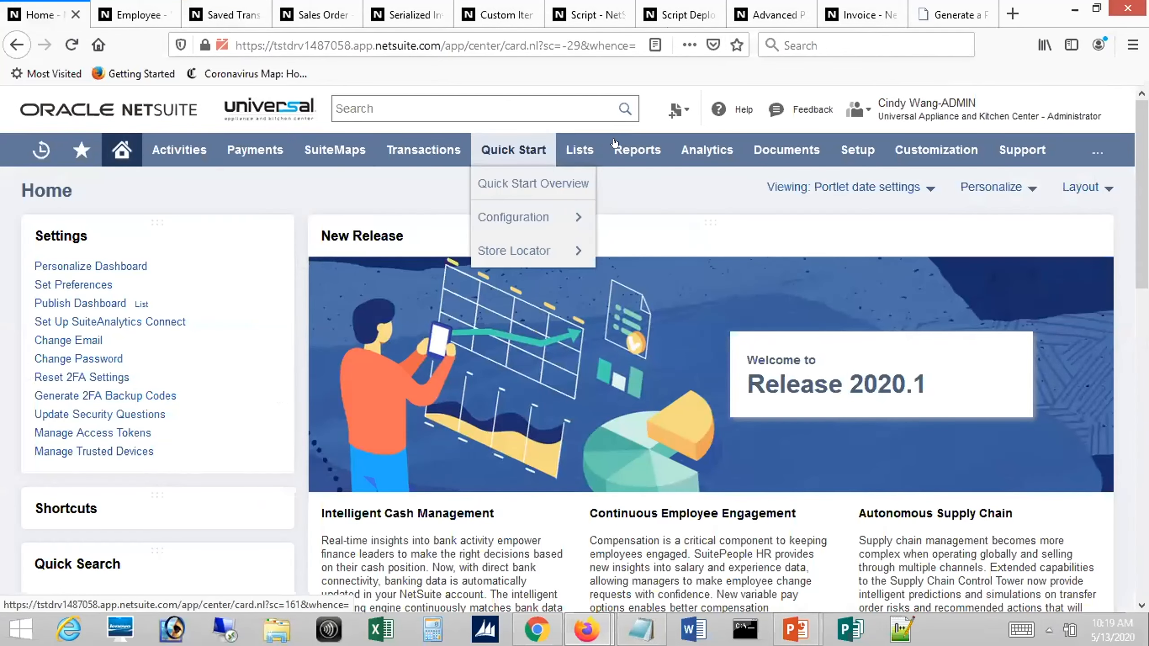
{"action": "mouse_move", "coordinate": [579, 150]}
{"action": "mouse_move", "coordinate": [638, 150]}
{"action": "mouse_move", "coordinate": [669, 419]}
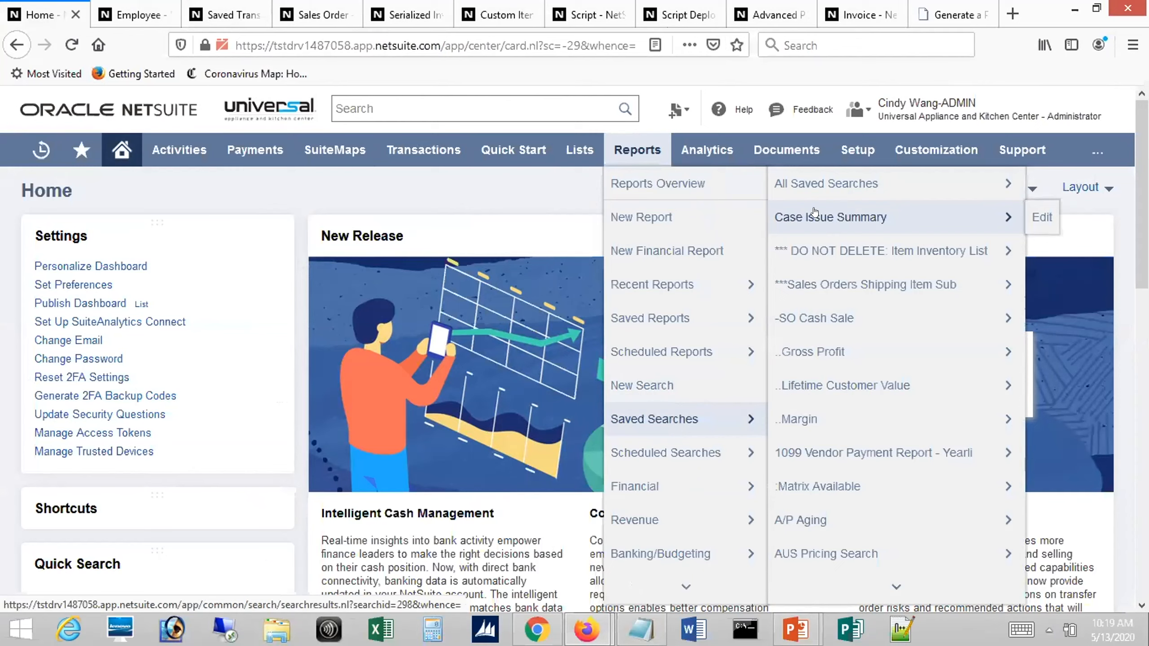
{"action": "left_click", "coordinate": [808, 520]}
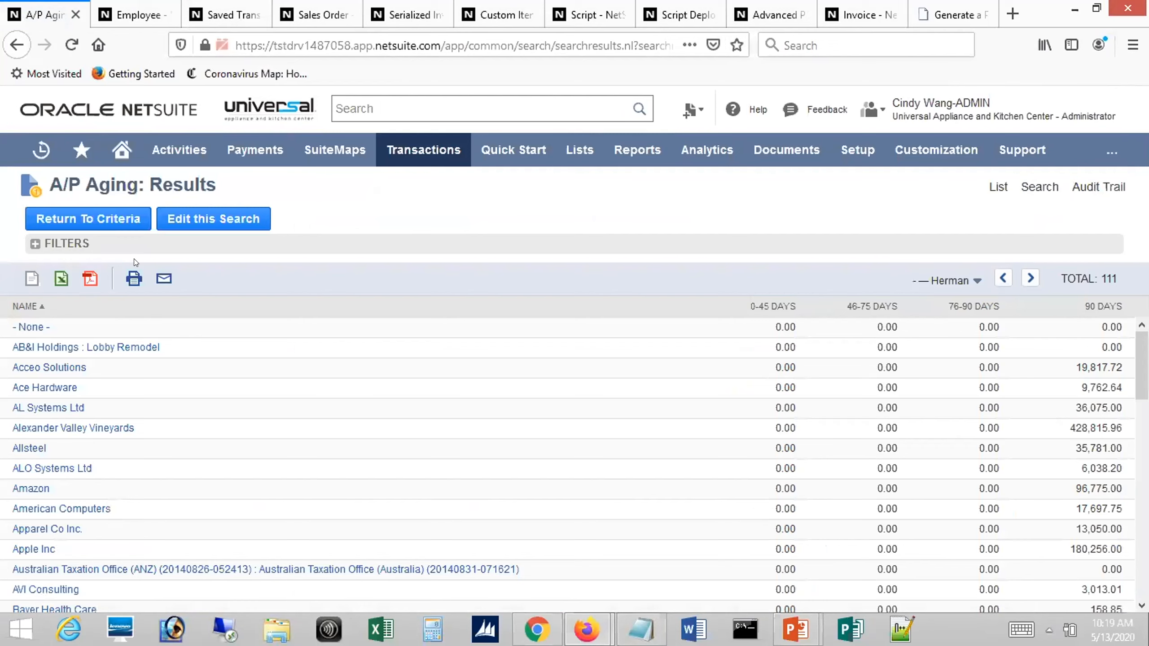
{"action": "left_click", "coordinate": [213, 219]}
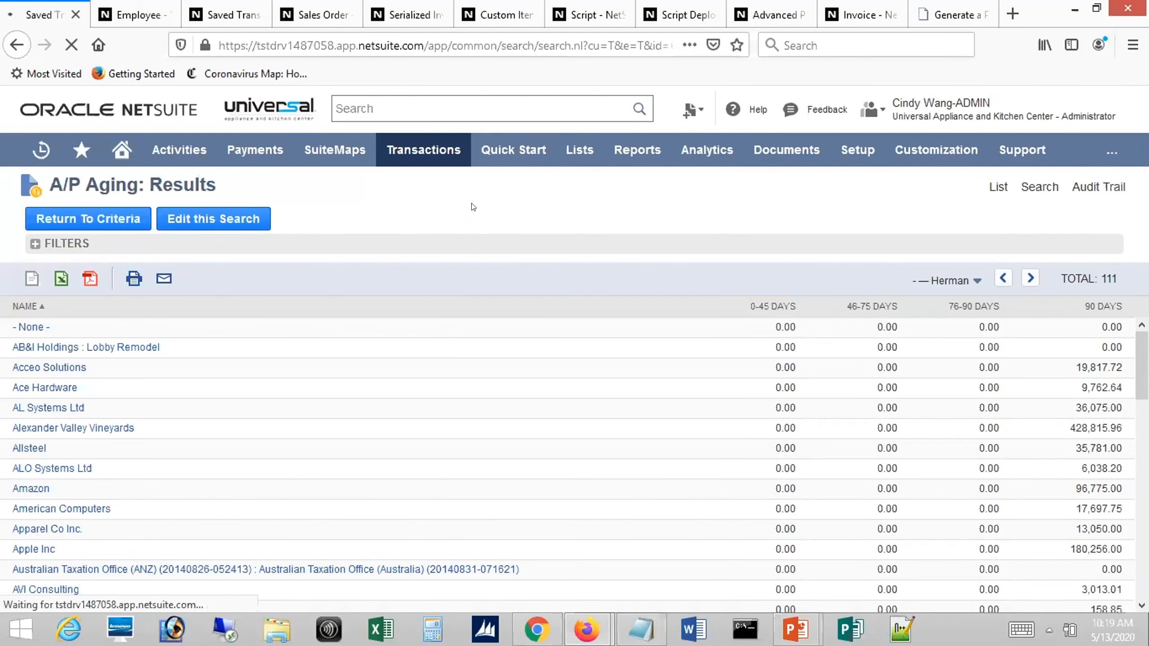
{"action": "left_click", "coordinate": [472, 441]}
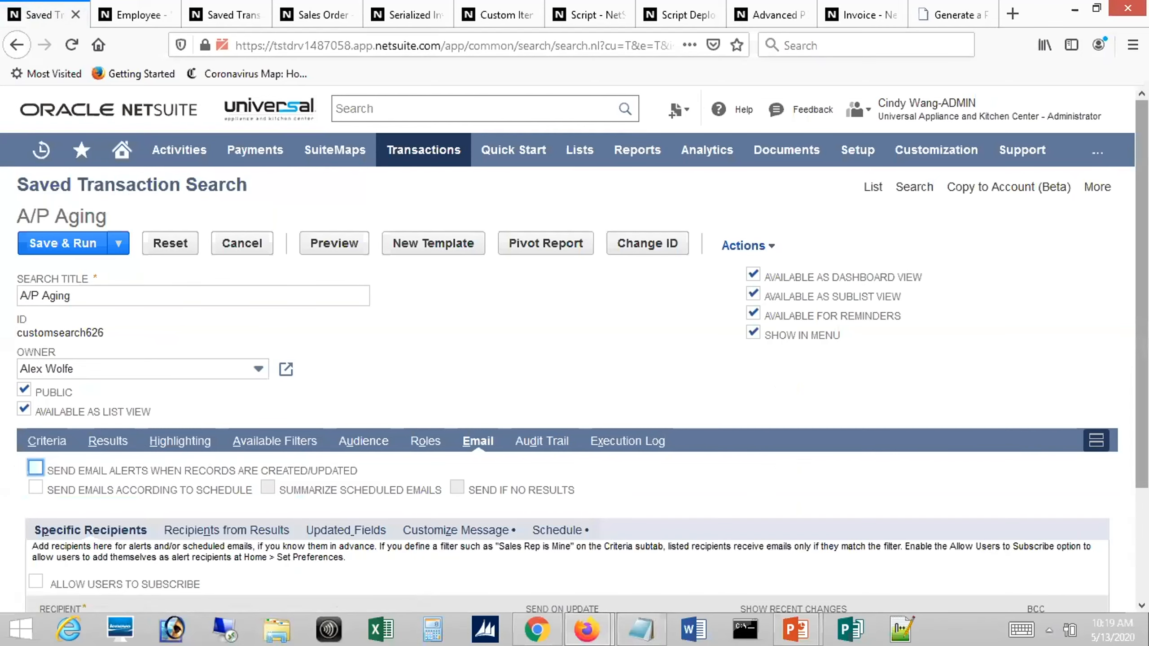
Enable sending email alerts when records are created or updated for the A/P Aging search
{"action": "scroll", "coordinate": [127, 397], "scroll_direction": "down", "scroll_amount": 3}
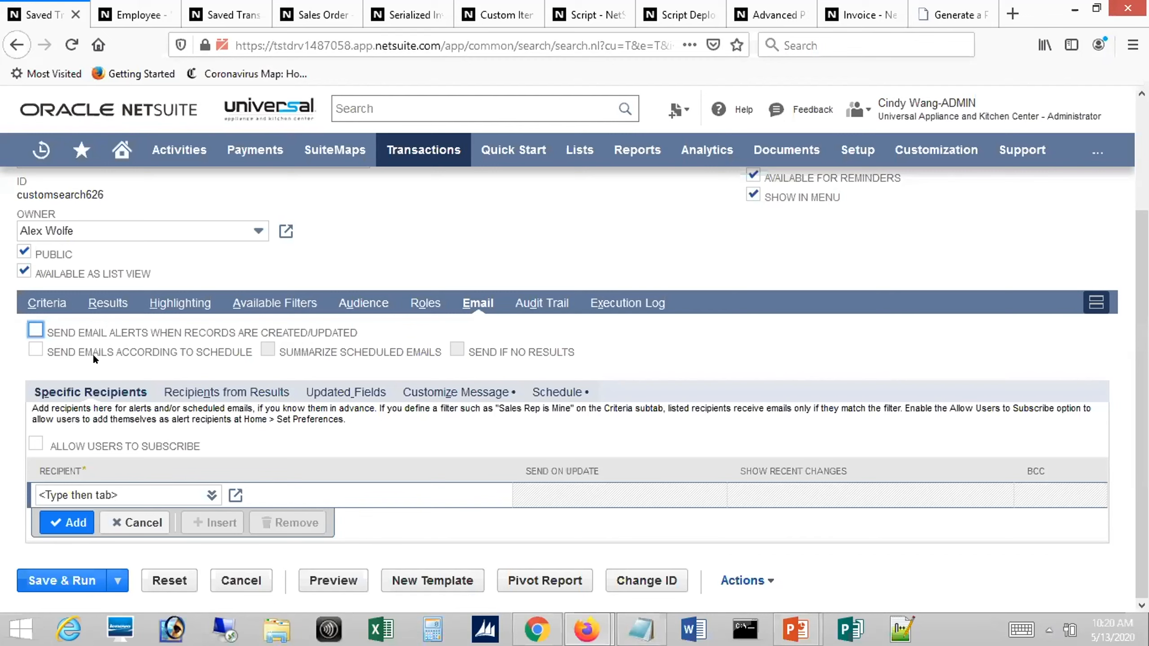
{"action": "left_click", "coordinate": [31, 331]}
{"action": "scroll", "coordinate": [330, 210], "scroll_direction": "up", "scroll_amount": 3}
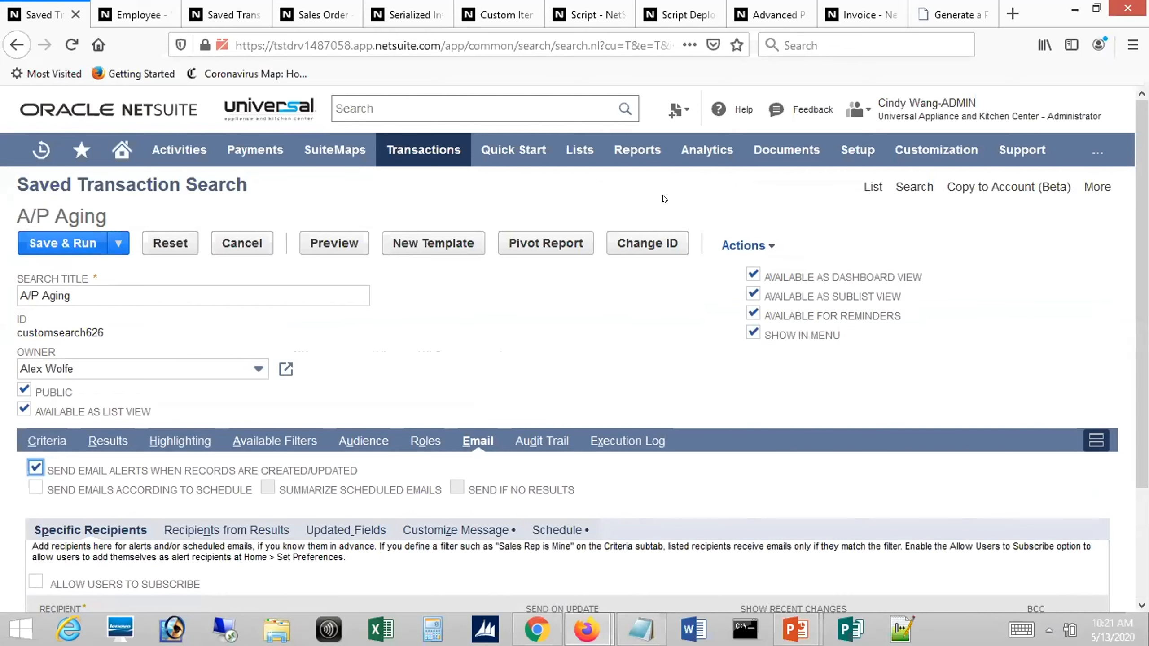
{"action": "scroll", "coordinate": [209, 340], "scroll_direction": "down", "scroll_amount": 3}
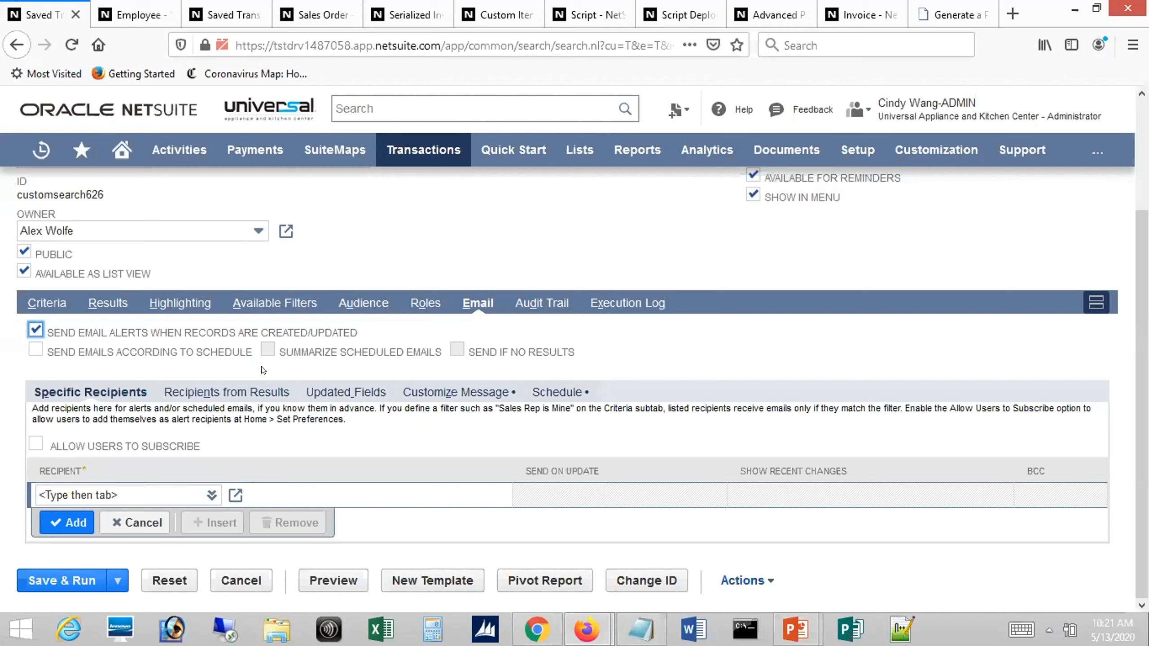
Open the new-search record type list in a separate browser tab and look through the available types
{"action": "mouse_move", "coordinate": [436, 154]}
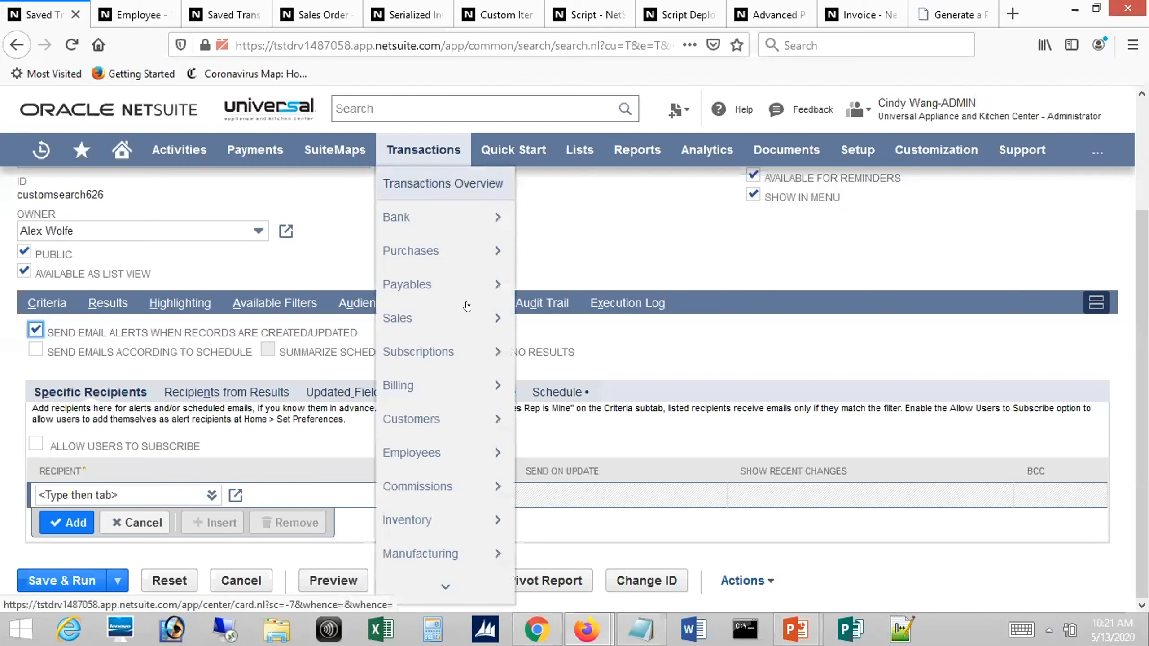
{"action": "mouse_move", "coordinate": [453, 330]}
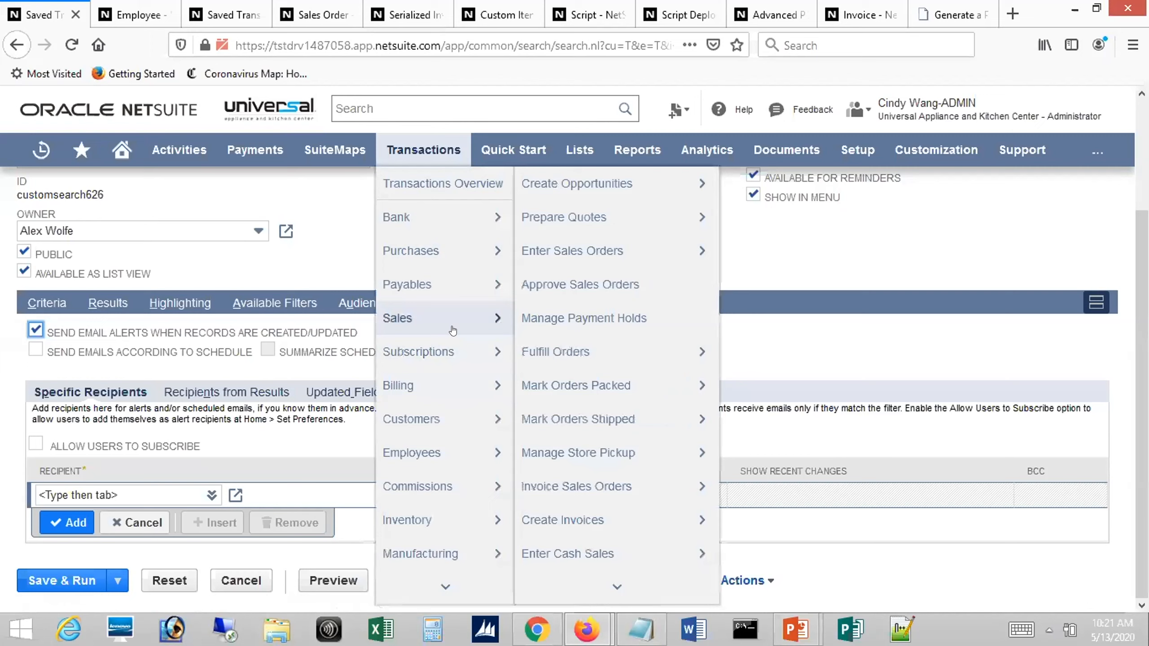
{"action": "mouse_move", "coordinate": [637, 151]}
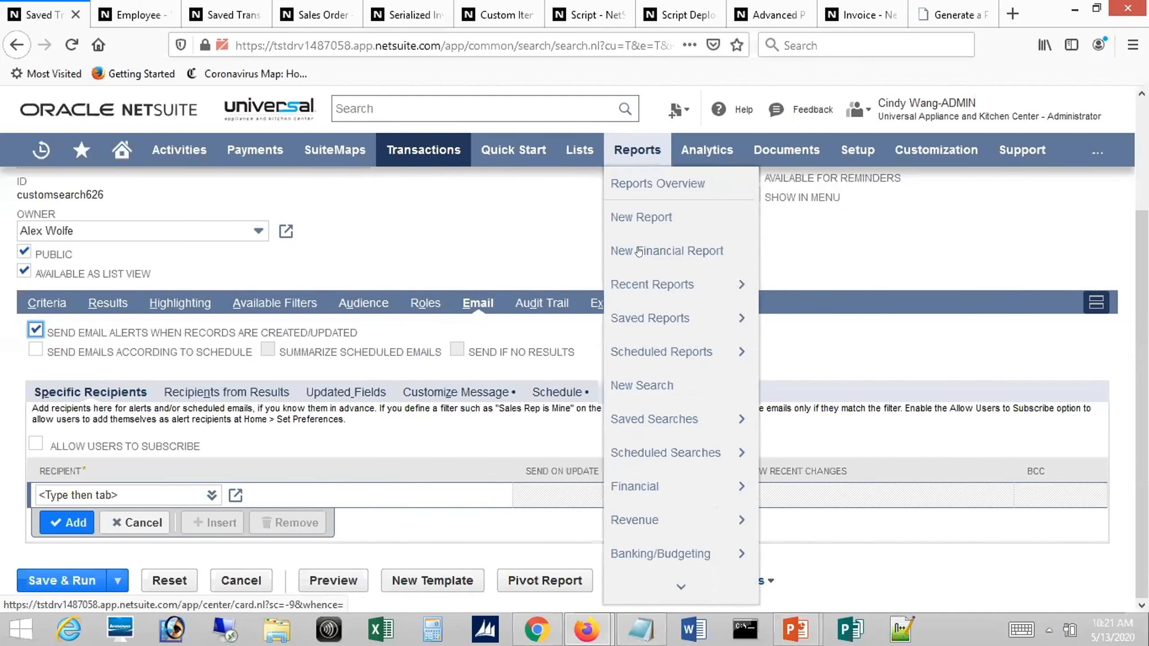
{"action": "middle_click", "coordinate": [639, 385]}
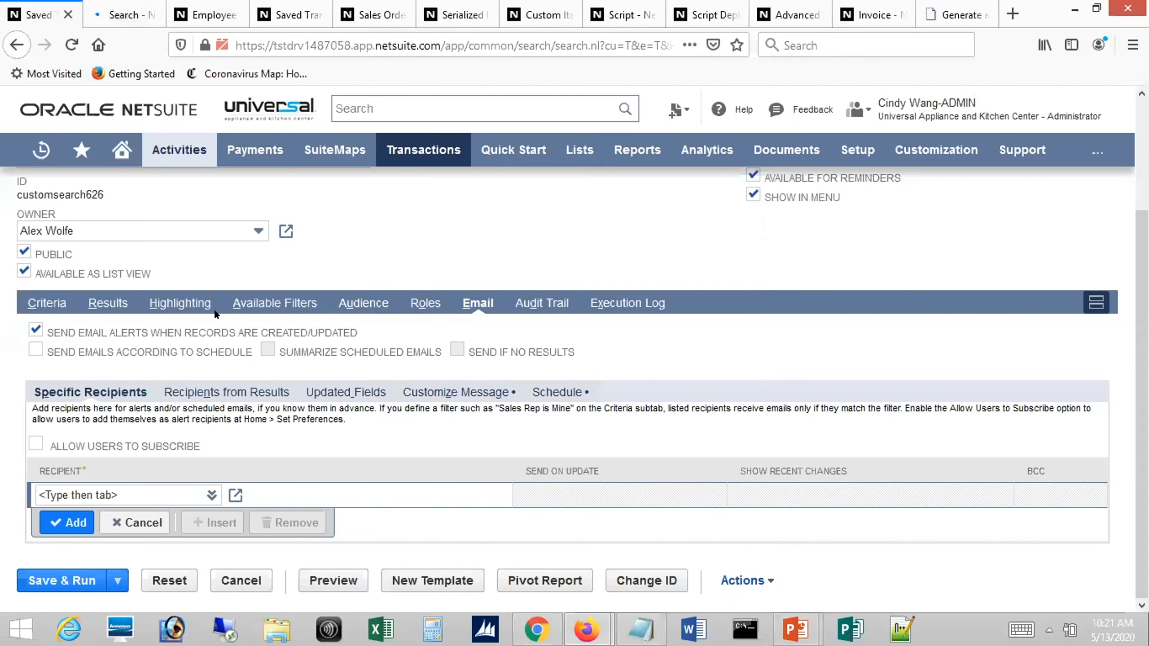
{"action": "left_click", "coordinate": [112, 6]}
{"action": "left_click_drag", "start_coordinate": [1127, 241], "coordinate": [1127, 493]}
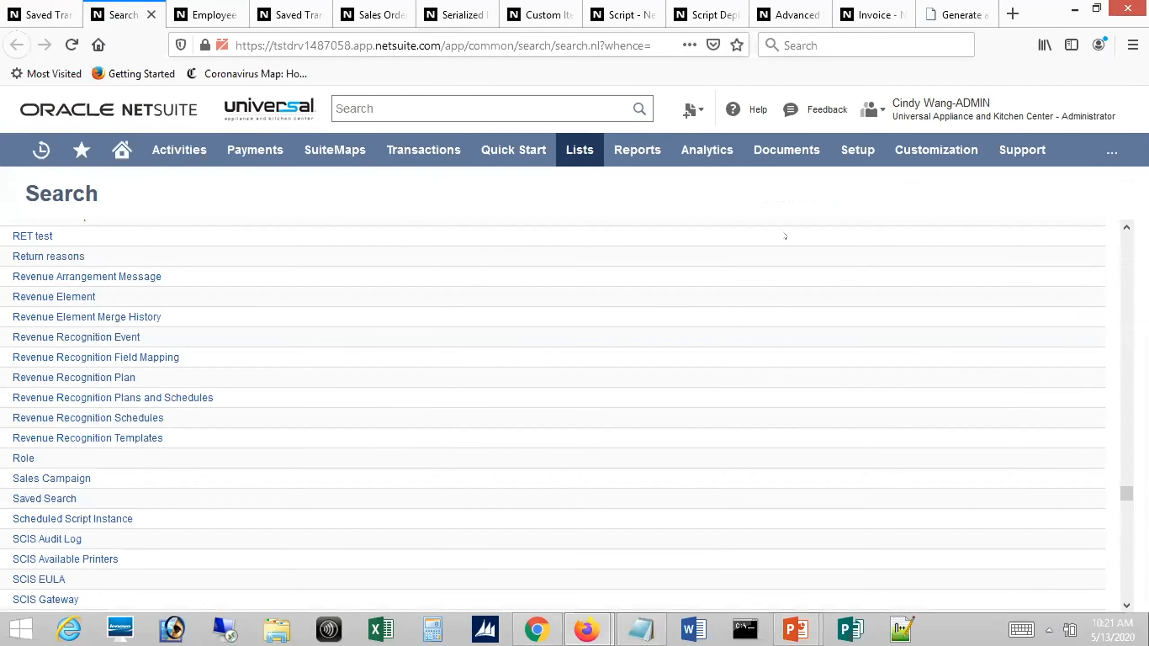
Back in the A/P Aging search, browse the specific recipients list filtered to Customer, without choosing a recipient
{"action": "left_click", "coordinate": [46, 15]}
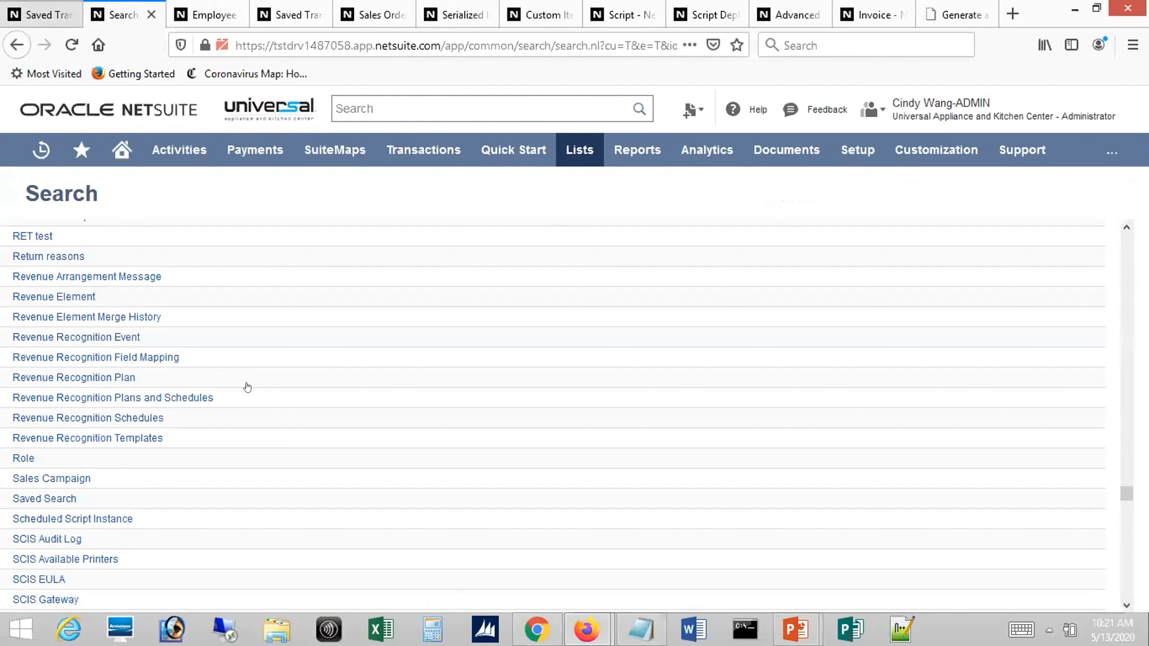
{"action": "left_click", "coordinate": [208, 492]}
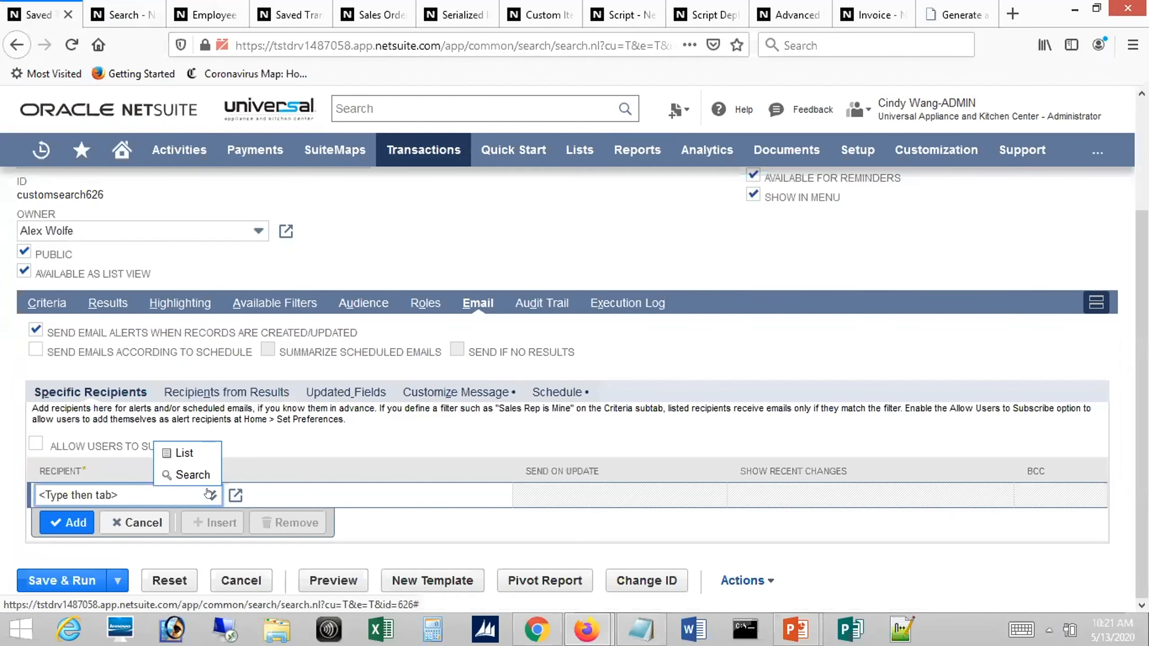
{"action": "left_click", "coordinate": [184, 449]}
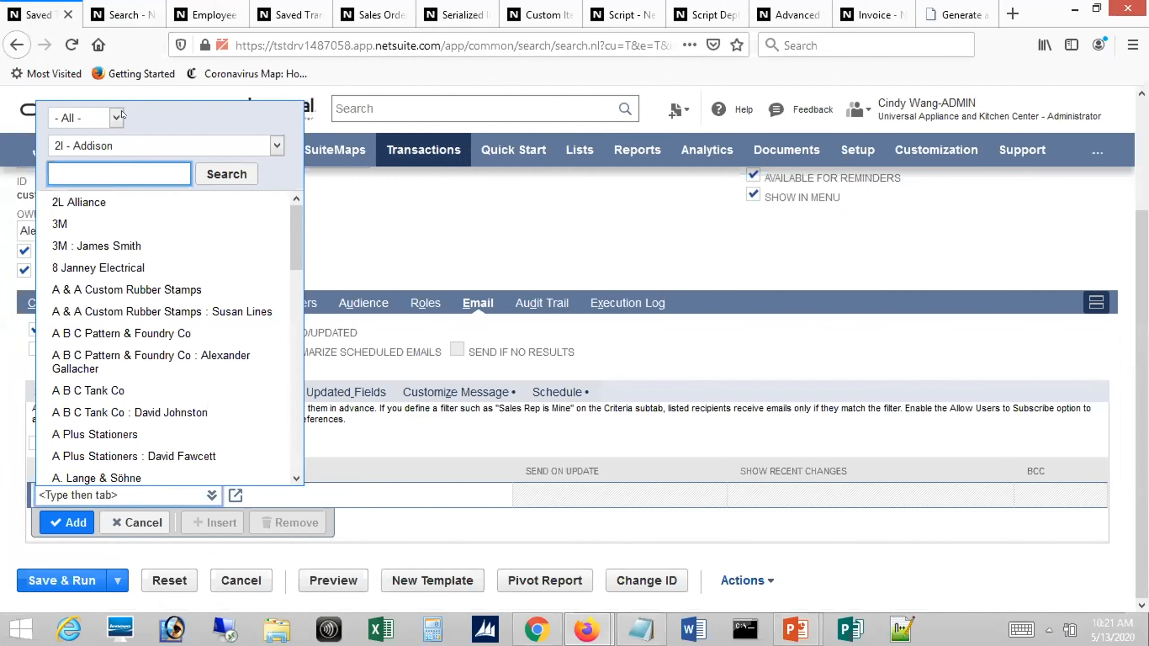
{"action": "left_click", "coordinate": [116, 118]}
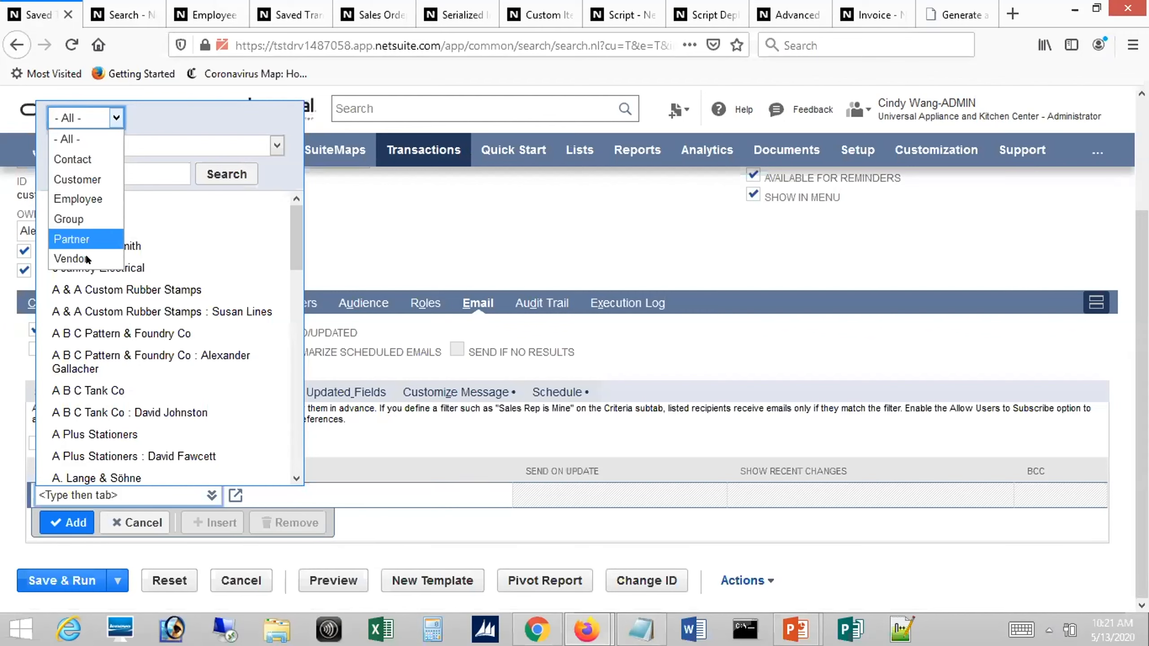
{"action": "left_click", "coordinate": [94, 179]}
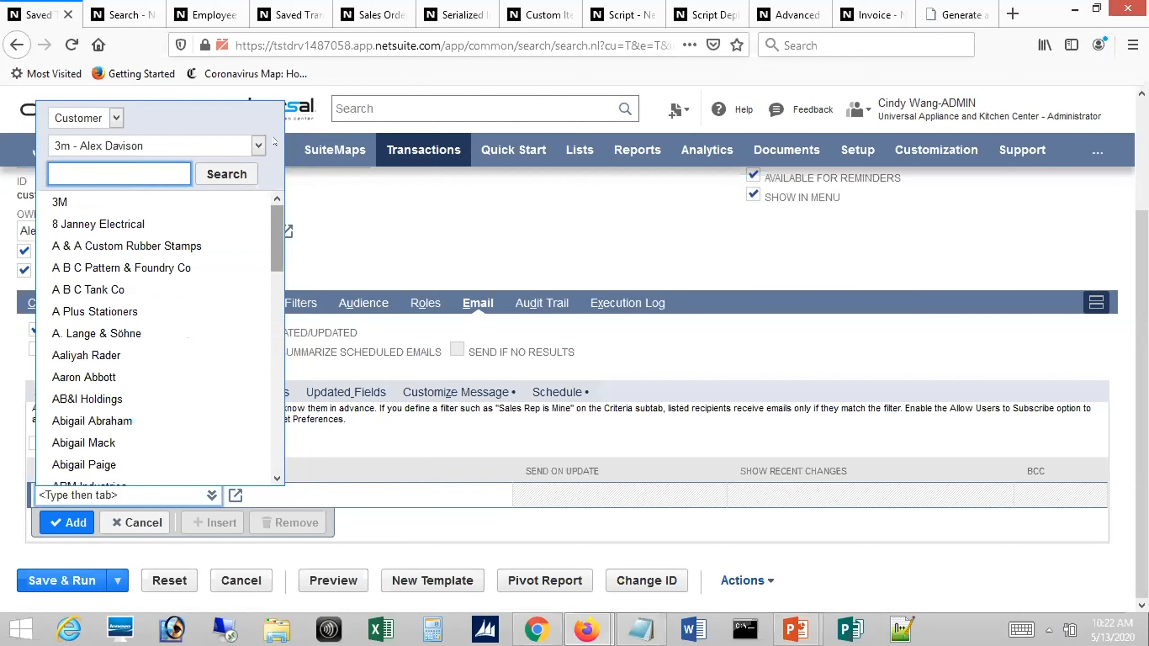
{"action": "left_click", "coordinate": [315, 318]}
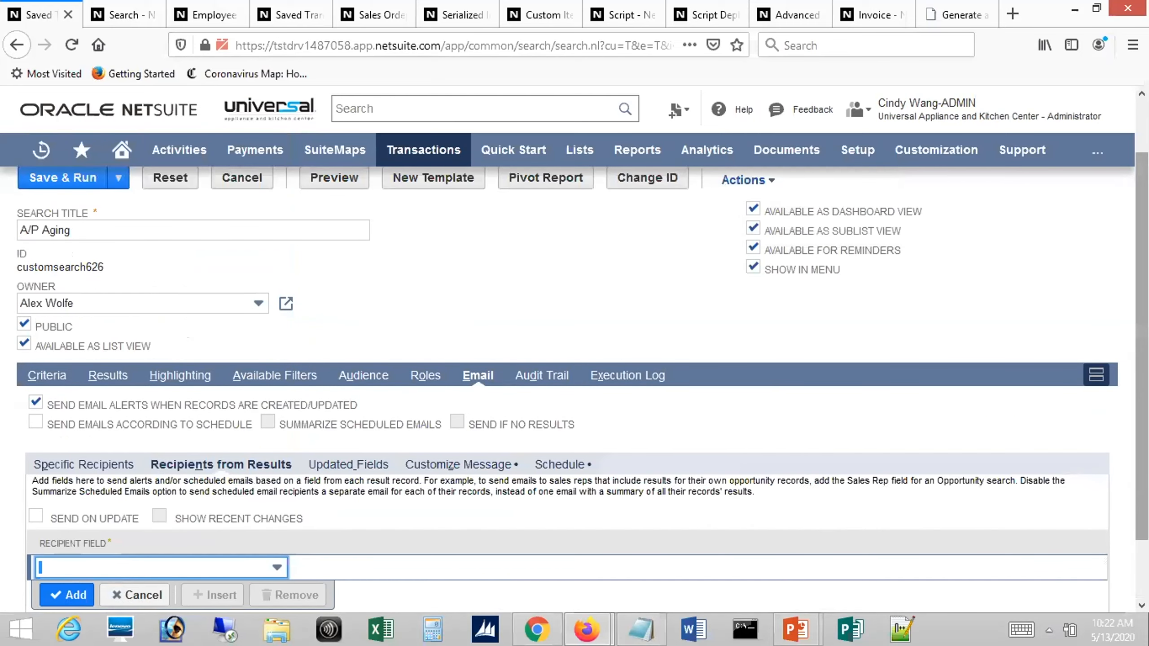
For recipients from results, choose Opportunity : Sales Rep as the recipient field and enable Send on Update and Show Recent Changes
{"action": "scroll", "coordinate": [343, 477], "scroll_direction": "down", "scroll_amount": 2}
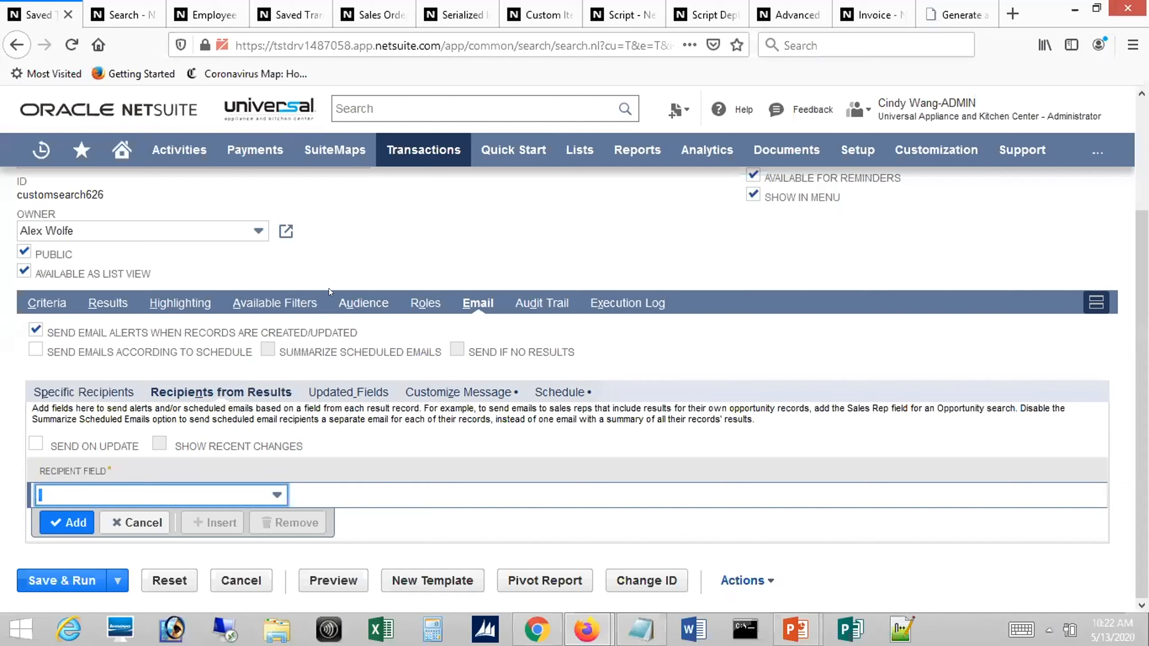
{"action": "left_click", "coordinate": [274, 493]}
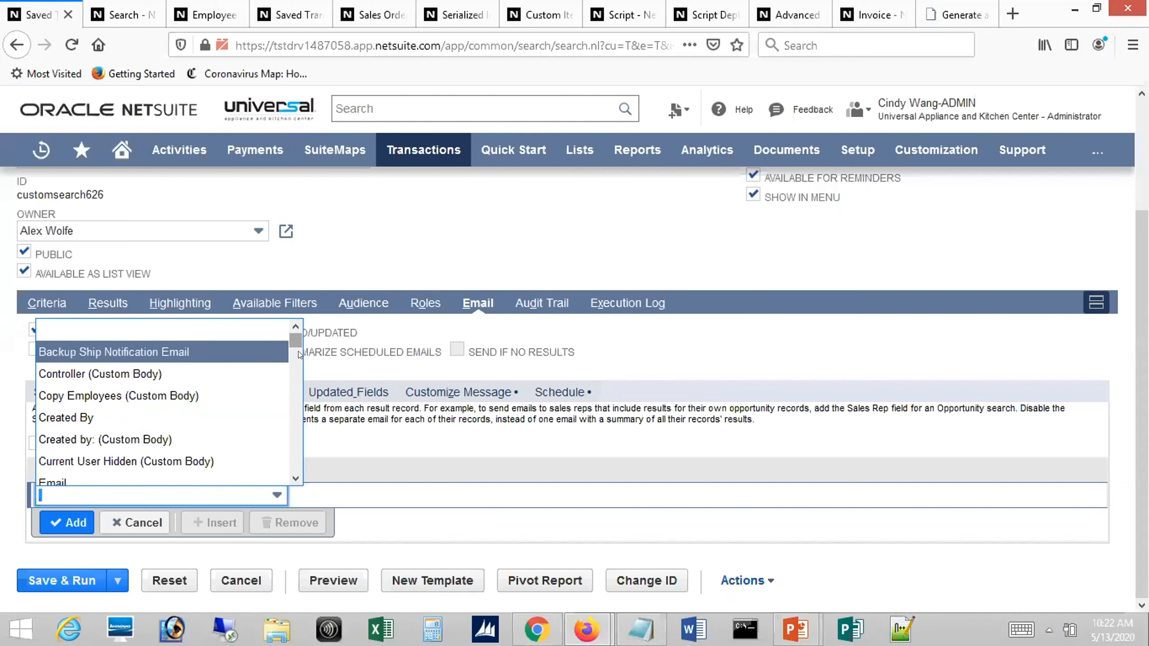
{"action": "scroll", "coordinate": [299, 405], "scroll_direction": "down", "scroll_amount": 15}
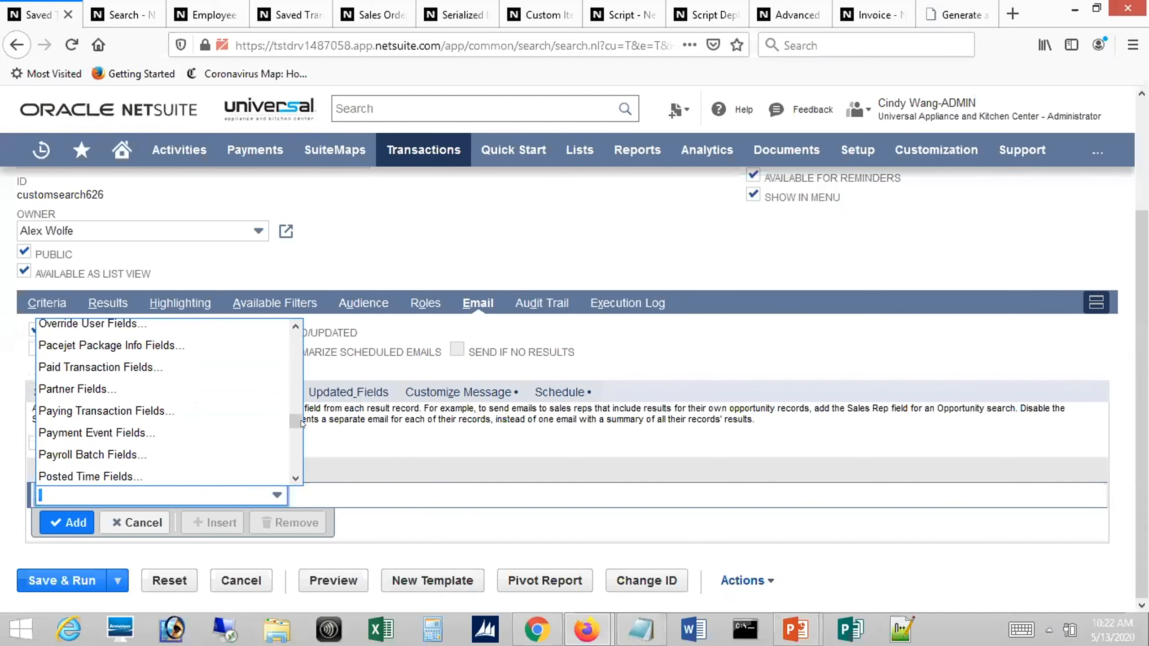
{"action": "mouse_move", "coordinate": [302, 422]}
{"action": "left_mouse_down"}
{"action": "mouse_move", "coordinate": [308, 441]}
{"action": "mouse_move", "coordinate": [303, 420]}
{"action": "left_mouse_up"}
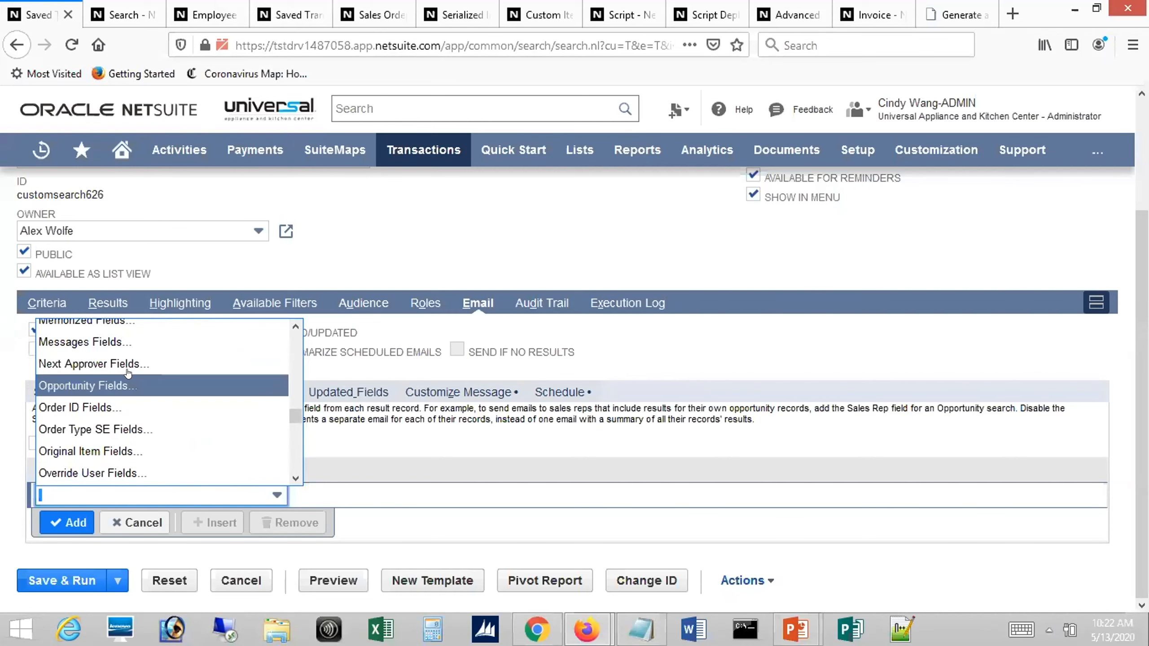
{"action": "left_click", "coordinate": [118, 385]}
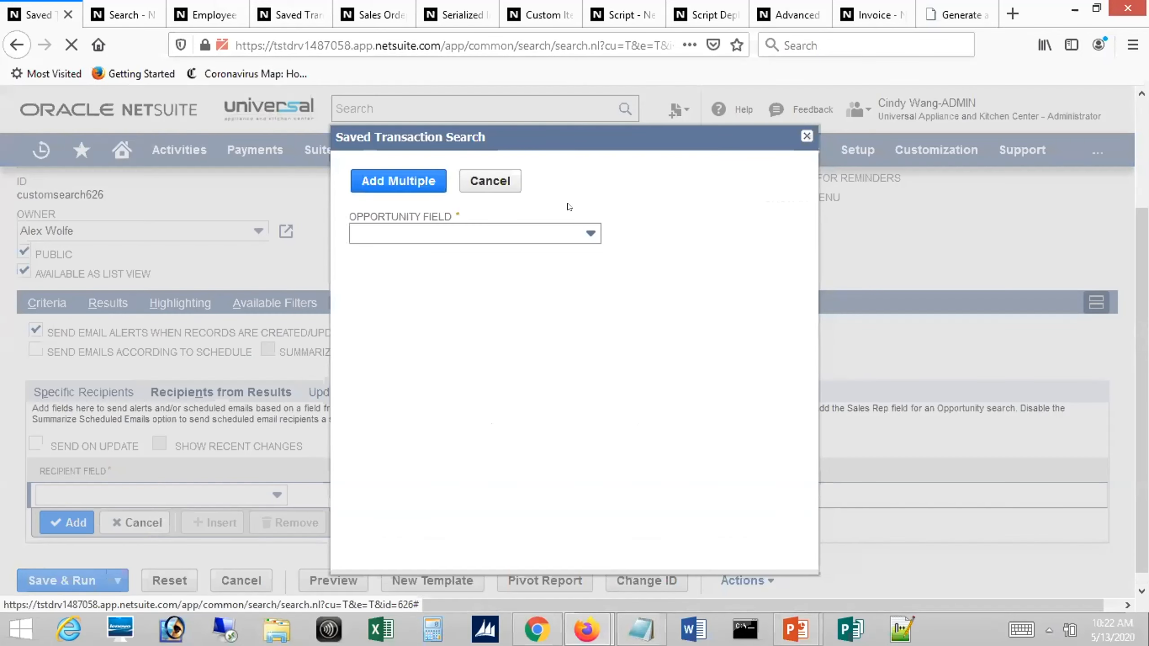
{"action": "left_click", "coordinate": [590, 233]}
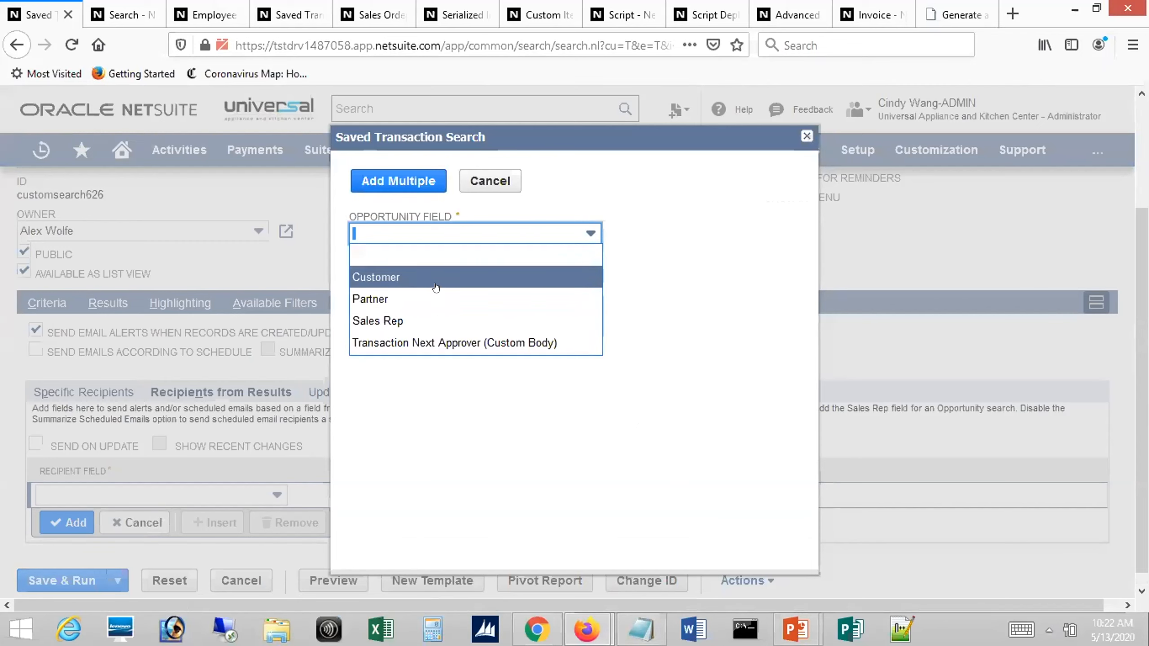
{"action": "left_click", "coordinate": [436, 320]}
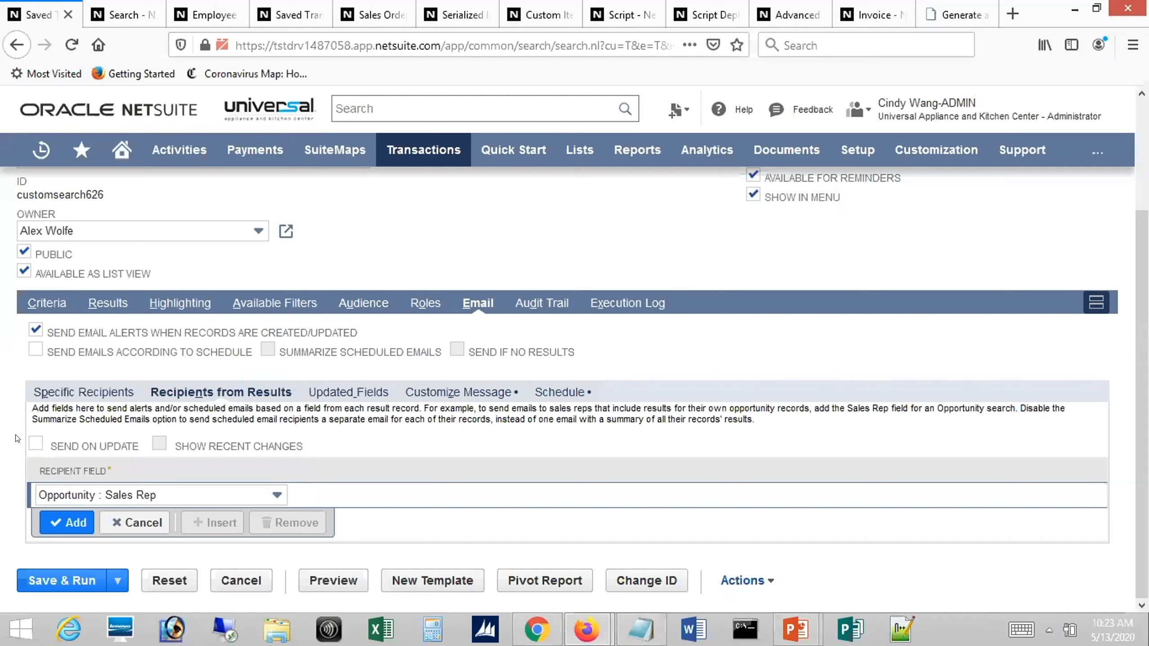
{"action": "left_click", "coordinate": [31, 447]}
{"action": "left_click", "coordinate": [156, 443]}
Look through the fields that can trigger update alerts for the search, without selecting one
{"action": "left_click", "coordinate": [328, 392]}
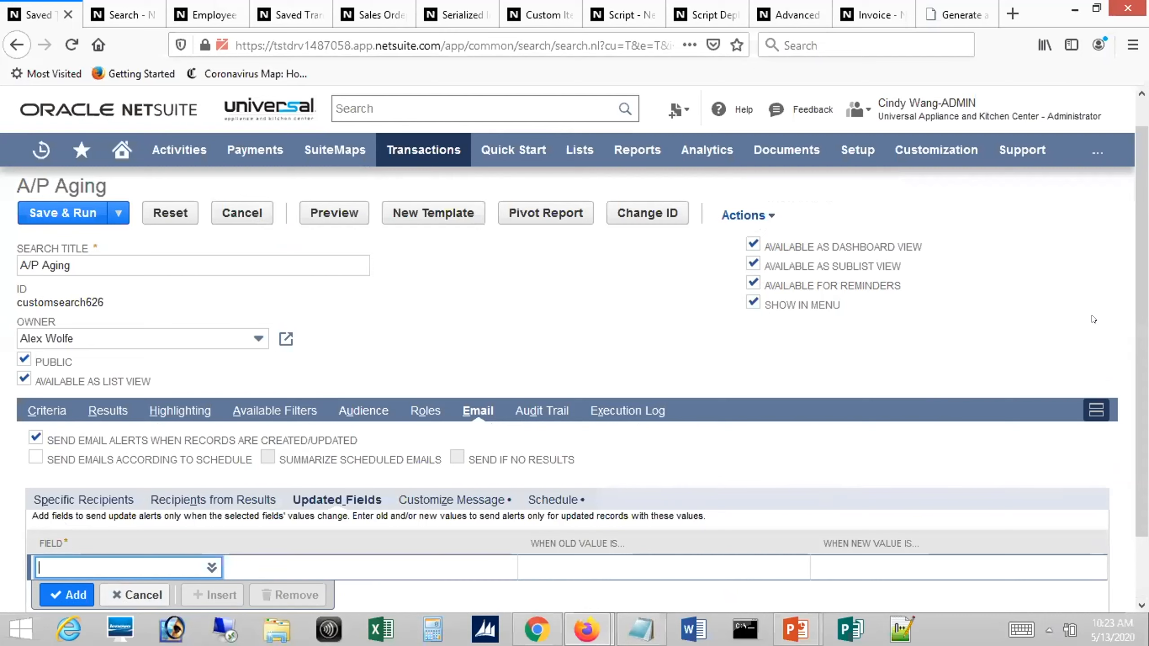
{"action": "left_click", "coordinate": [212, 568]}
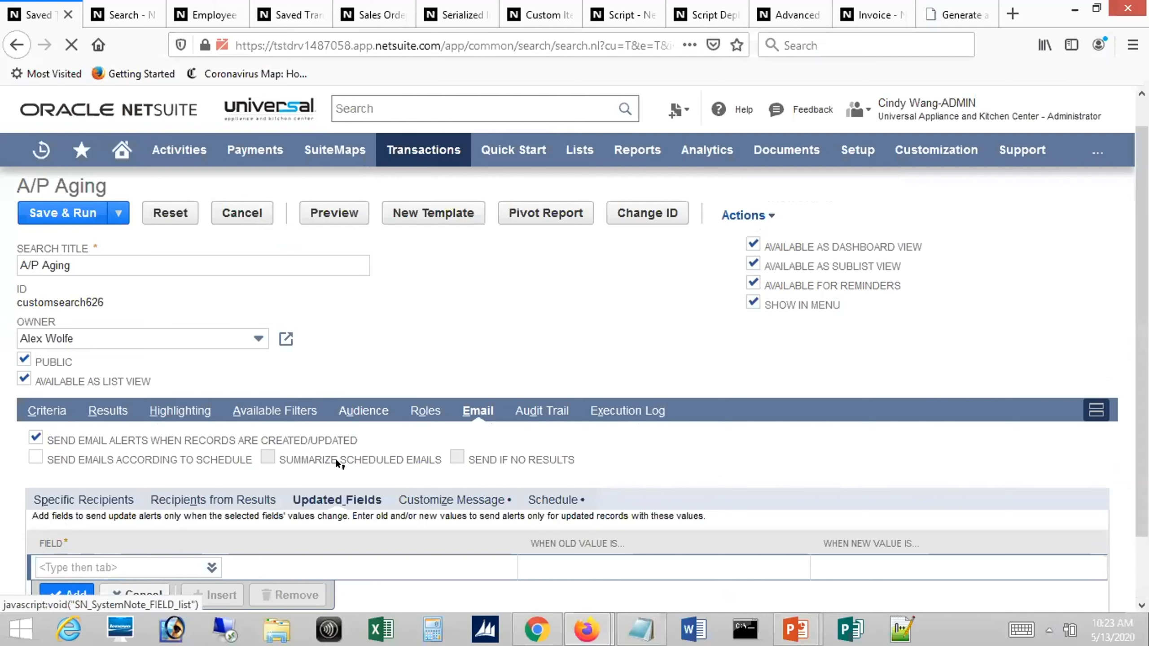
{"action": "left_click_drag", "start_coordinate": [284, 380], "coordinate": [285, 514]}
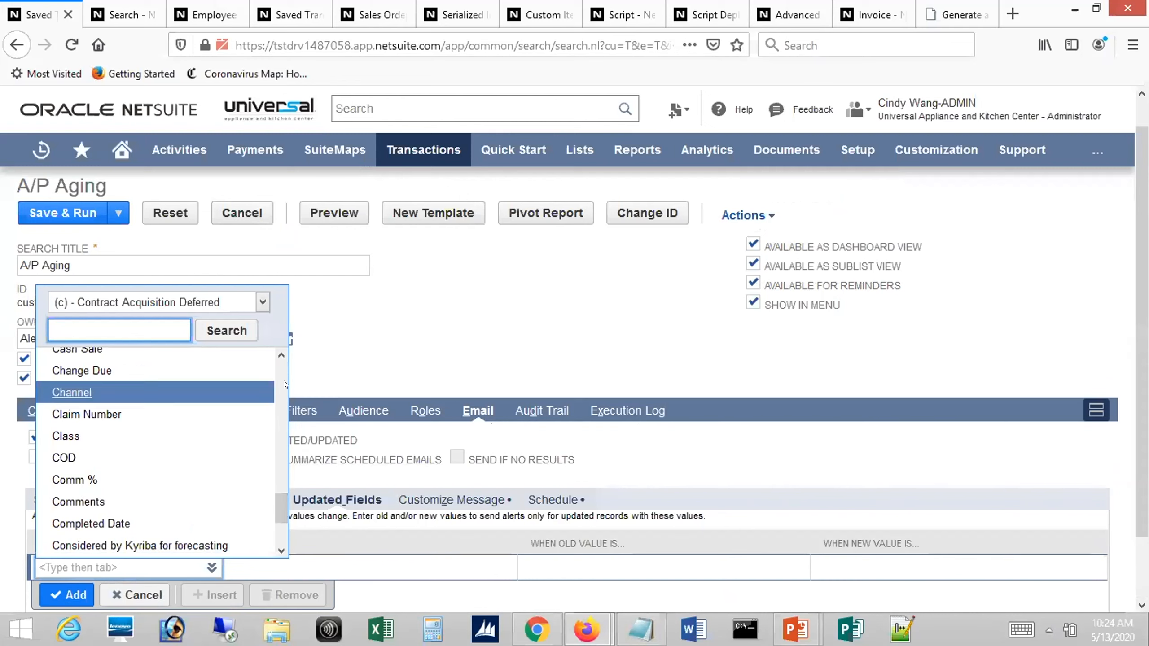
{"action": "left_click", "coordinate": [379, 355]}
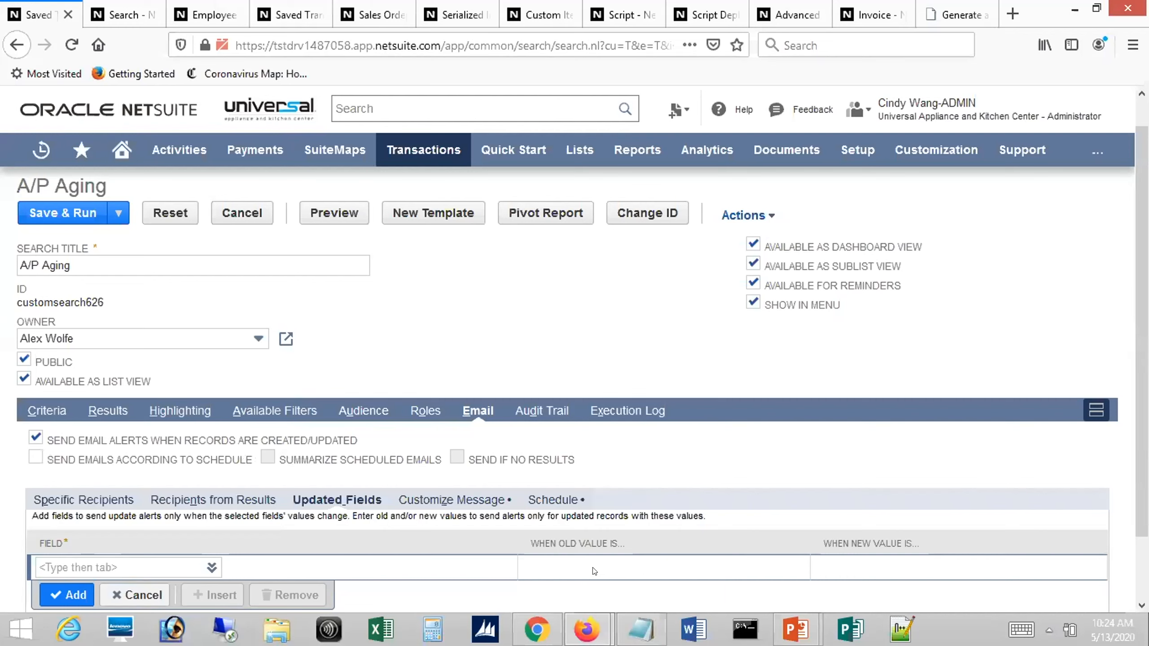
Examine the message customization options for the search's email alerts, from the sender, subject and introduction fields through the summarized results formats
{"action": "left_click", "coordinate": [436, 500]}
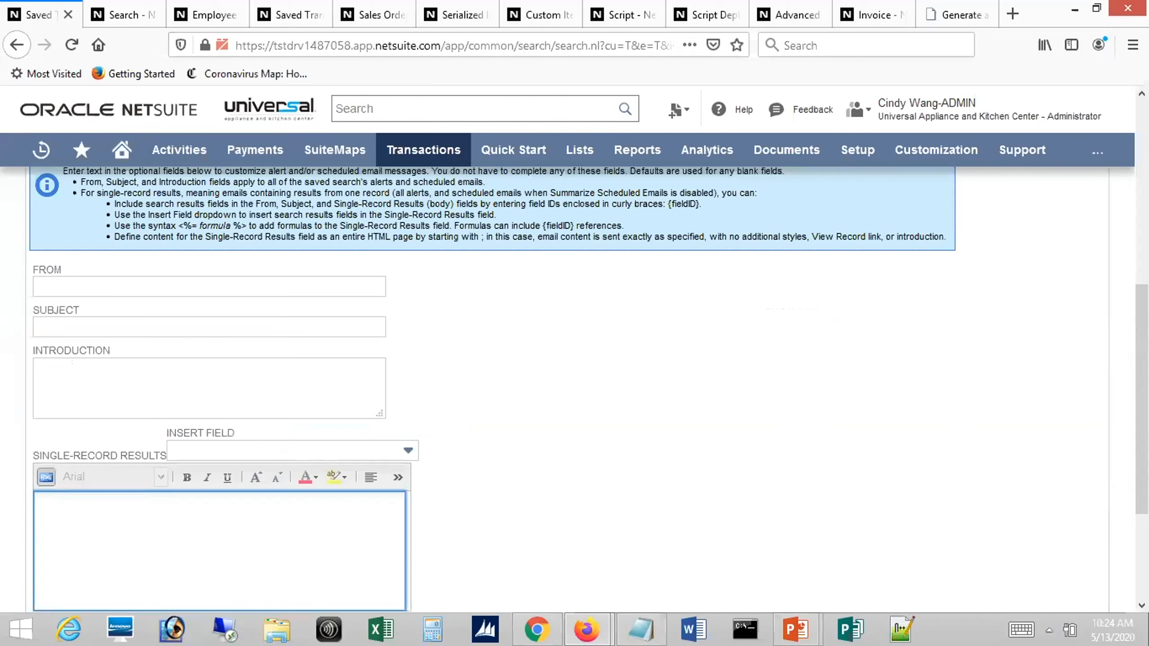
{"action": "scroll", "coordinate": [1142, 408], "scroll_direction": "up", "scroll_amount": 1}
{"action": "scroll", "coordinate": [574, 389], "scroll_direction": "up", "scroll_amount": 2}
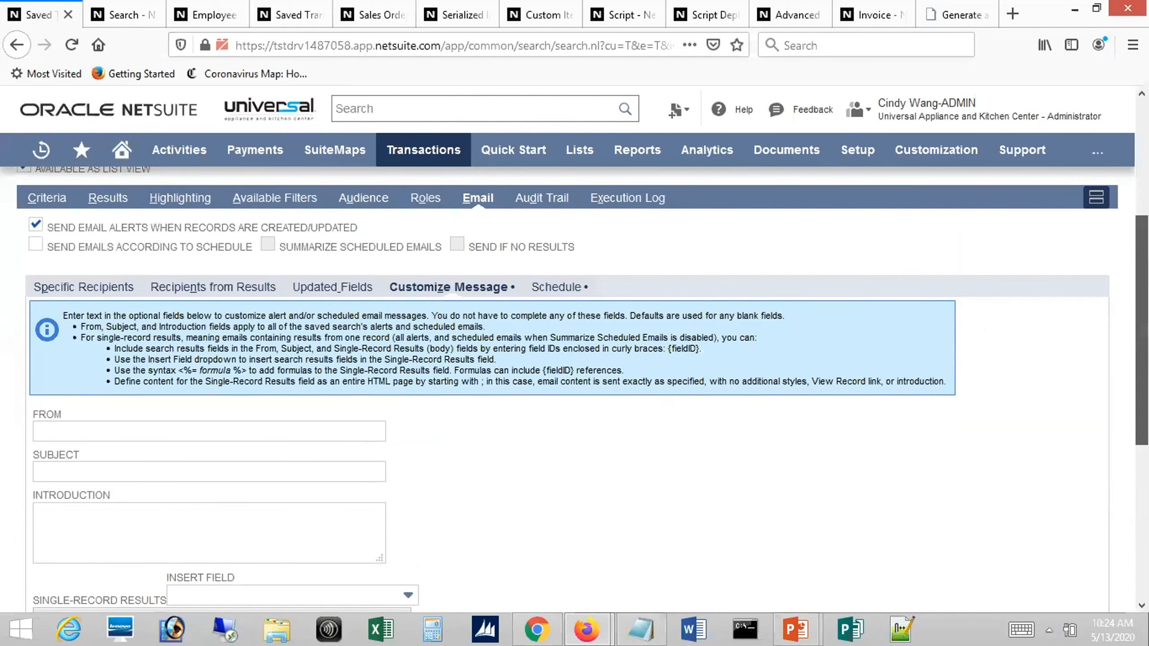
{"action": "scroll", "coordinate": [582, 389], "scroll_direction": "down", "scroll_amount": 1}
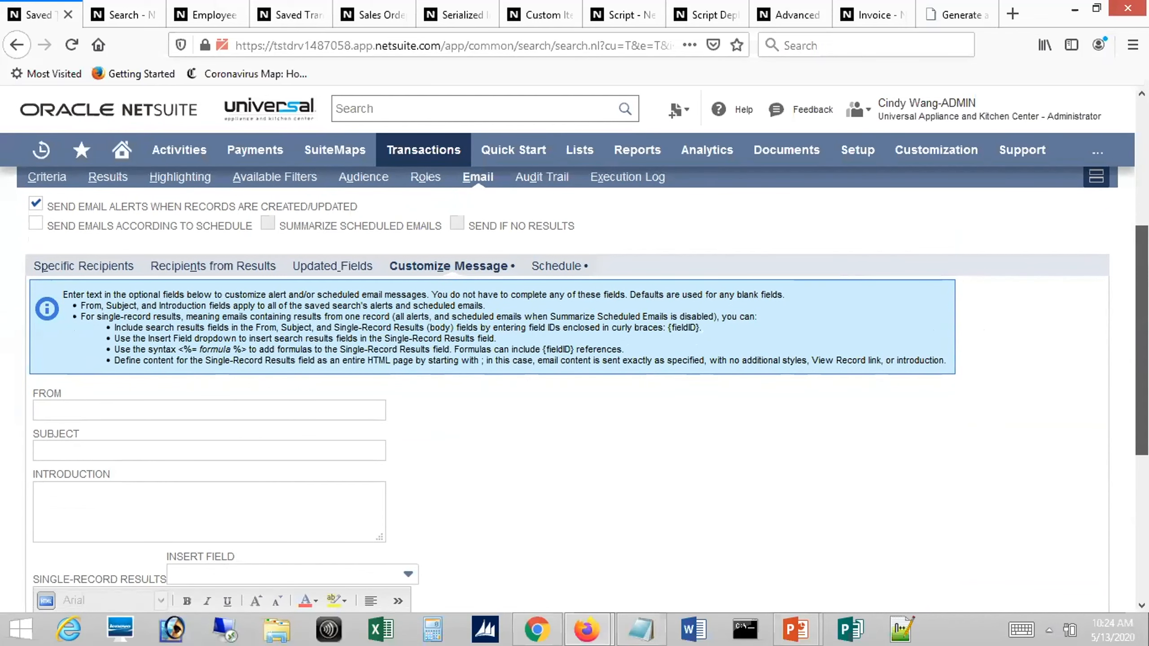
{"action": "scroll", "coordinate": [574, 389], "scroll_direction": "down", "scroll_amount": 2}
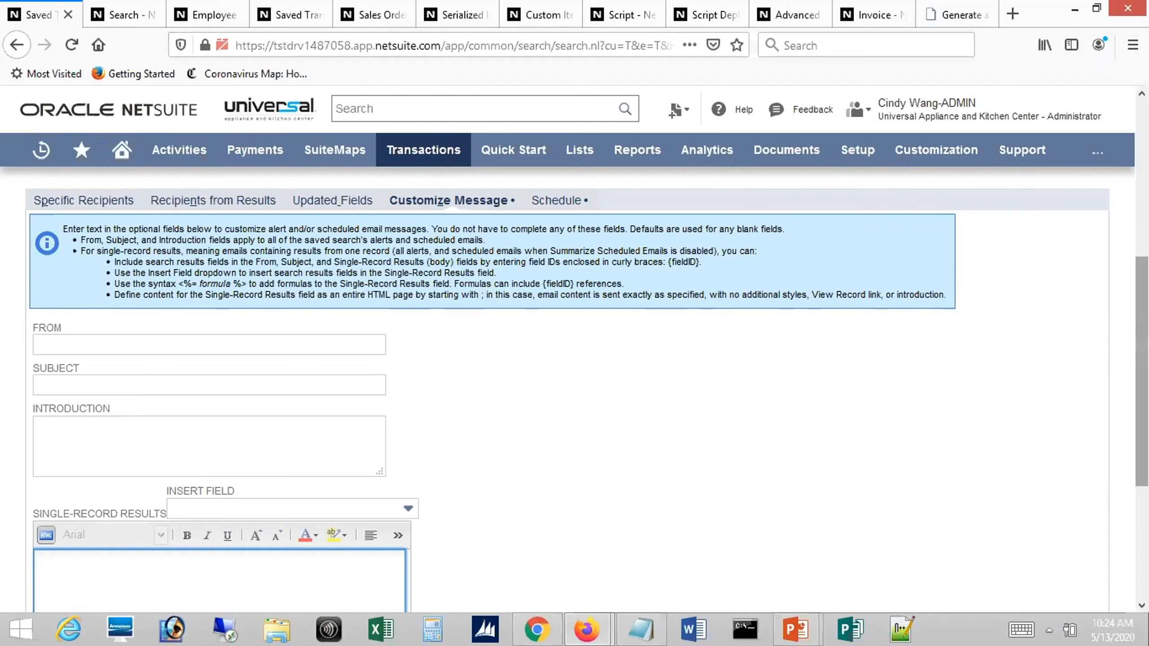
{"action": "scroll", "coordinate": [1143, 371], "scroll_direction": "down", "scroll_amount": 5}
{"action": "scroll", "coordinate": [1143, 371], "scroll_direction": "up", "scroll_amount": 6}
{"action": "scroll", "coordinate": [714, 558], "scroll_direction": "down", "scroll_amount": 6}
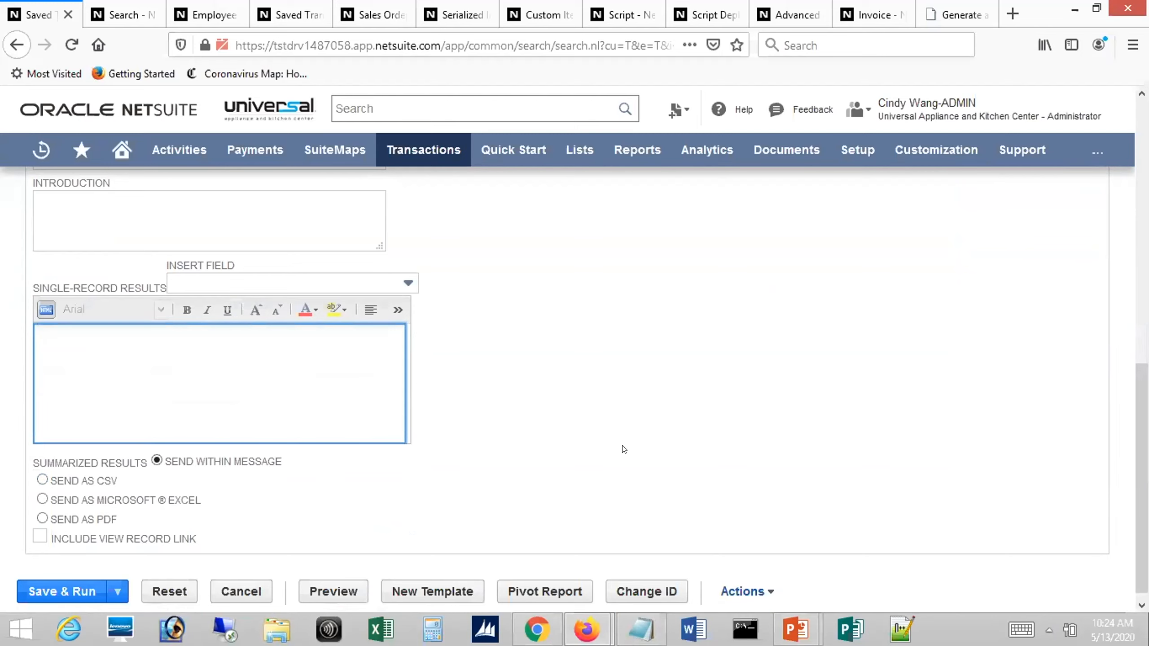
{"action": "left_click", "coordinate": [790, 141]}
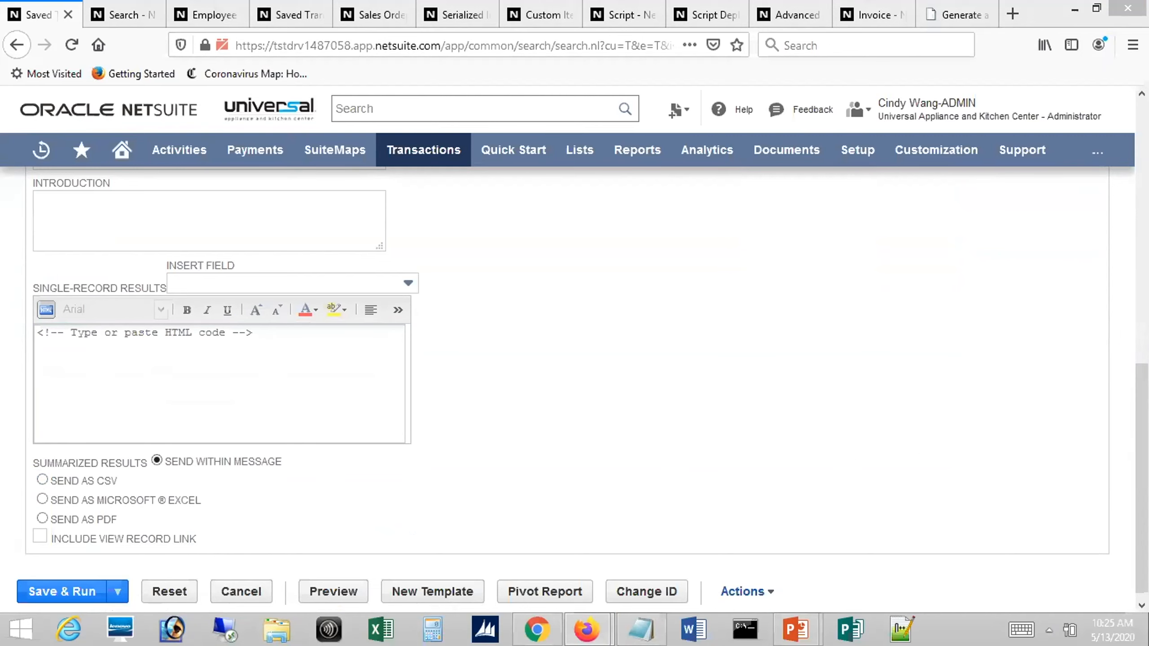
With the email schedule settings displayed, enable Send Emails According to Schedule and switch to the PowerPoint slide show
{"action": "left_click_drag", "start_coordinate": [1142, 421], "coordinate": [1142, 239]}
{"action": "left_click", "coordinate": [557, 357]}
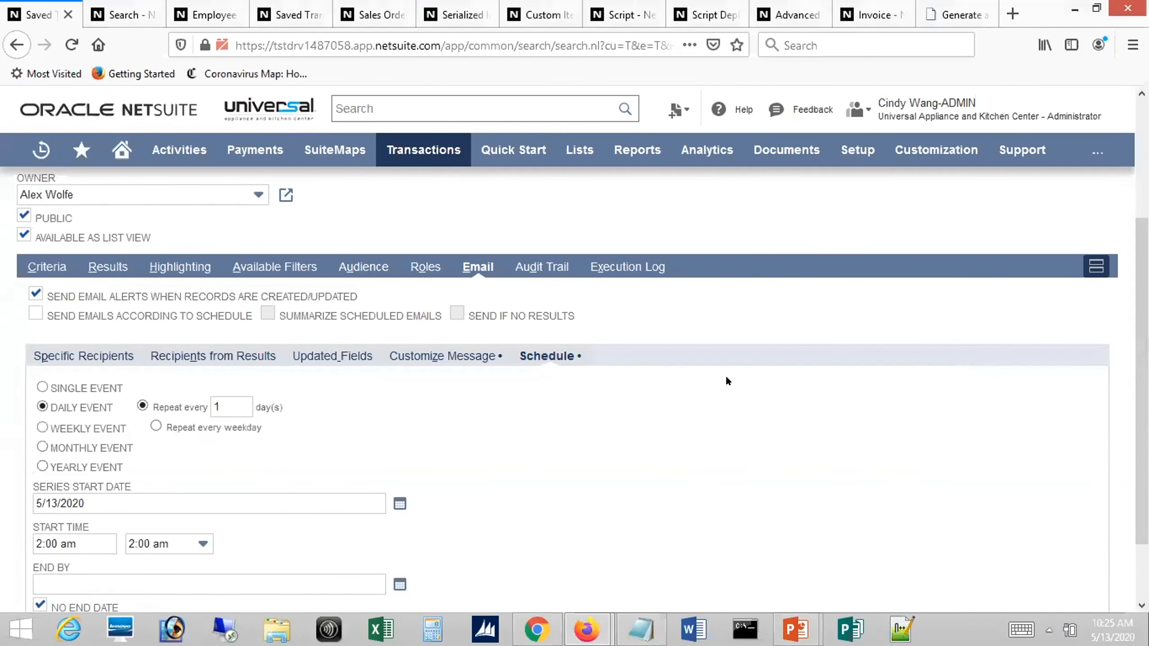
{"action": "left_click", "coordinate": [35, 313]}
{"action": "key", "text": "alt+Tab"}
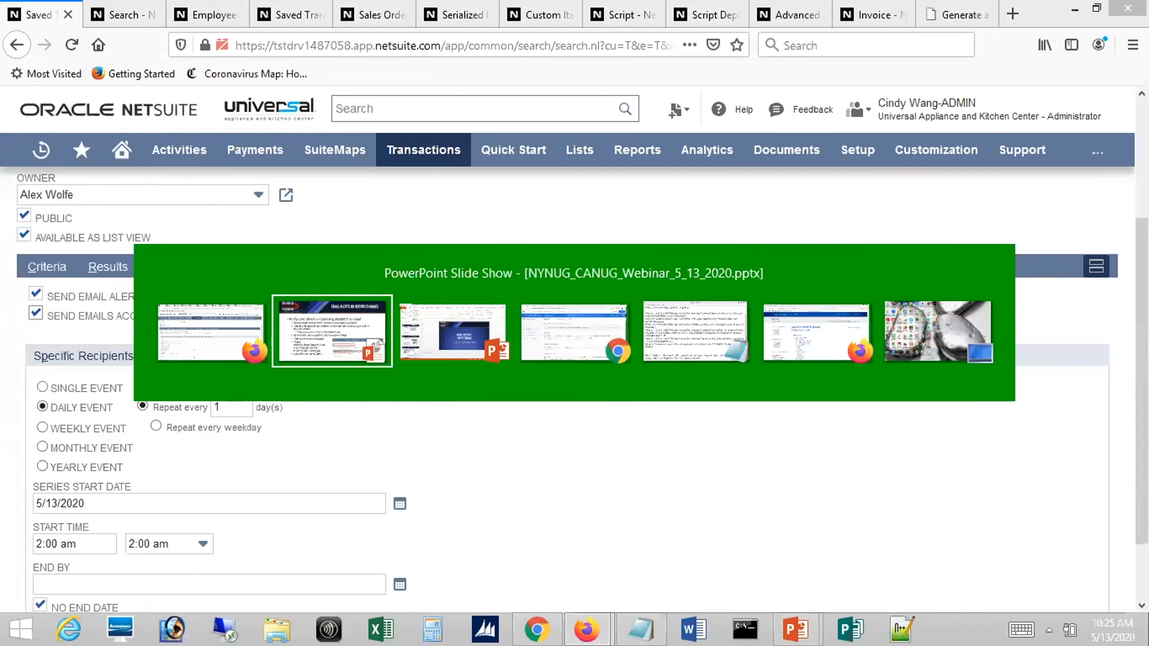
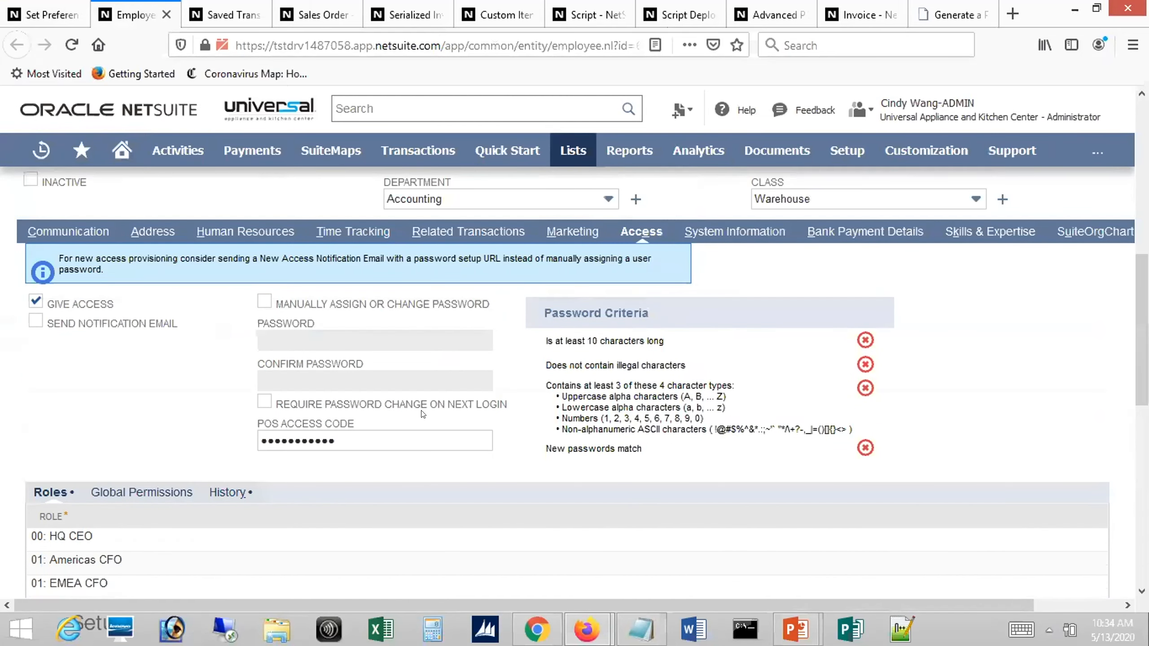
Add the Override Period Restrictions permission to the employee's global permissions, leaving its level at None
{"action": "left_click", "coordinate": [142, 492]}
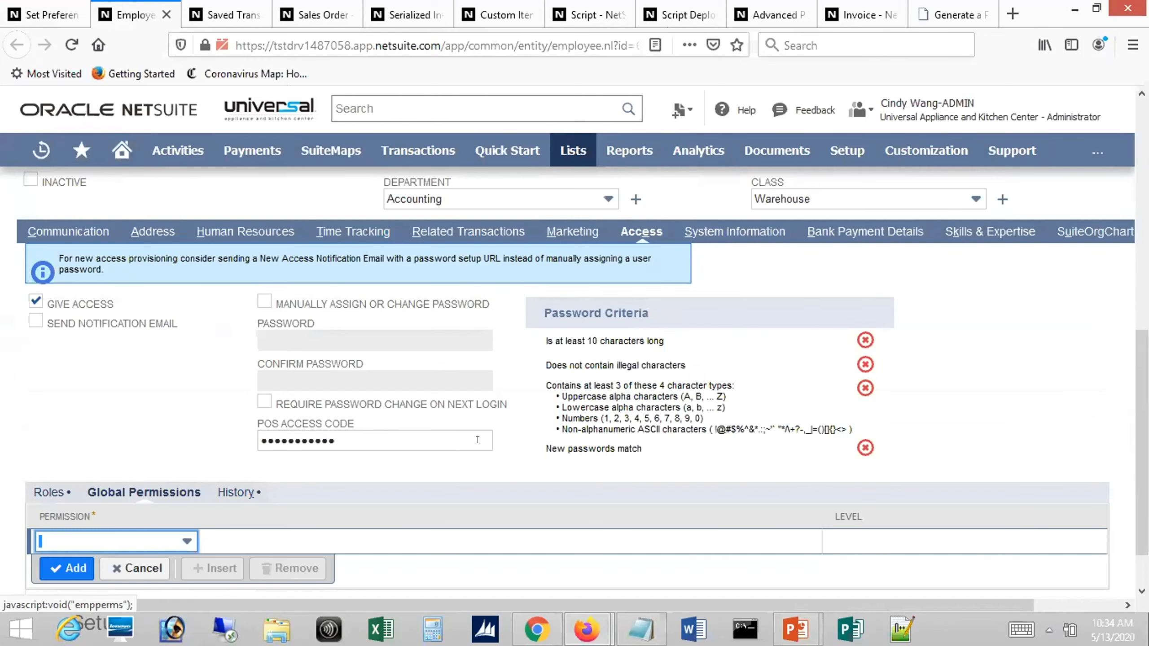
{"action": "scroll", "coordinate": [433, 458], "scroll_direction": "down", "scroll_amount": 1}
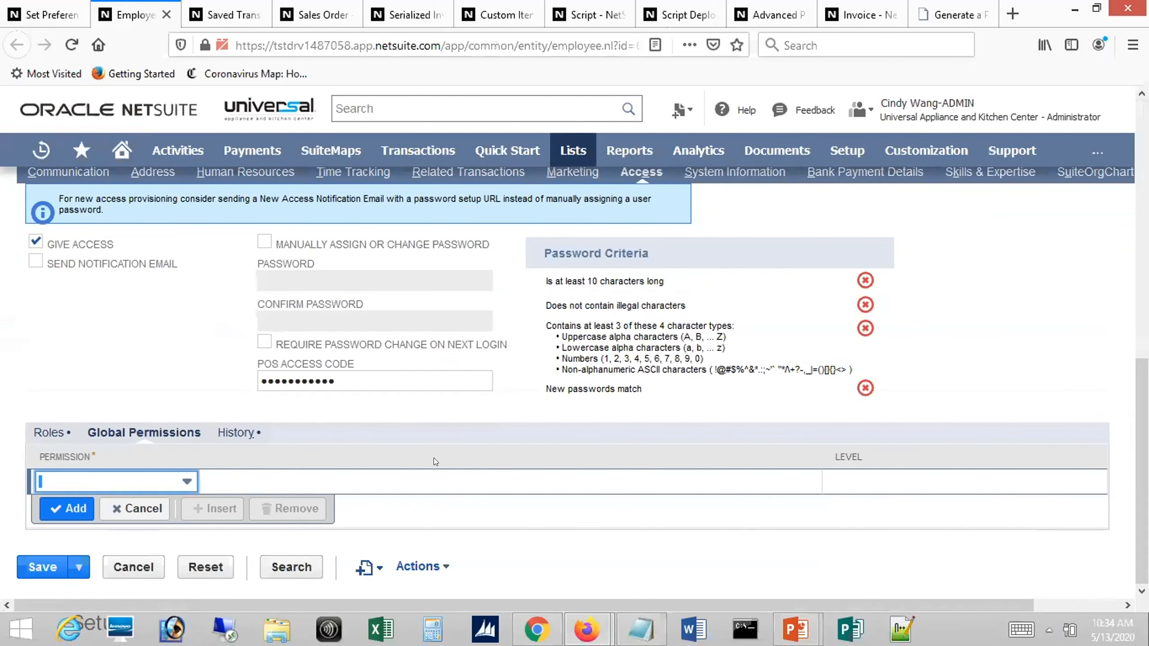
{"action": "left_click", "coordinate": [152, 478]}
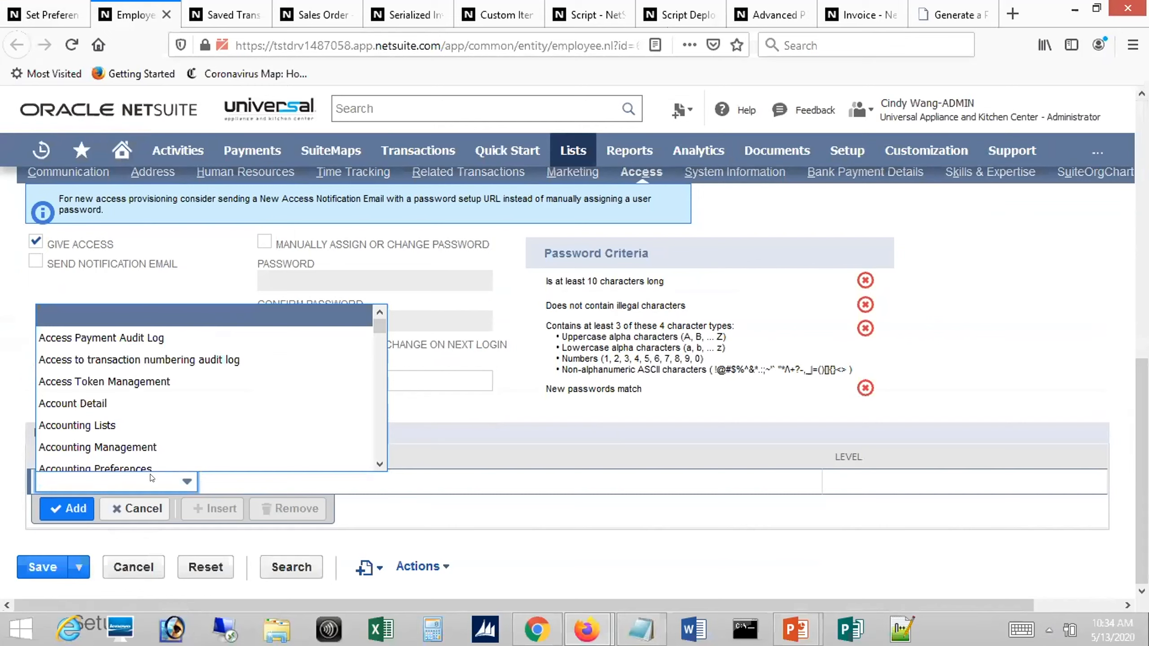
{"action": "type", "text": "ov"}
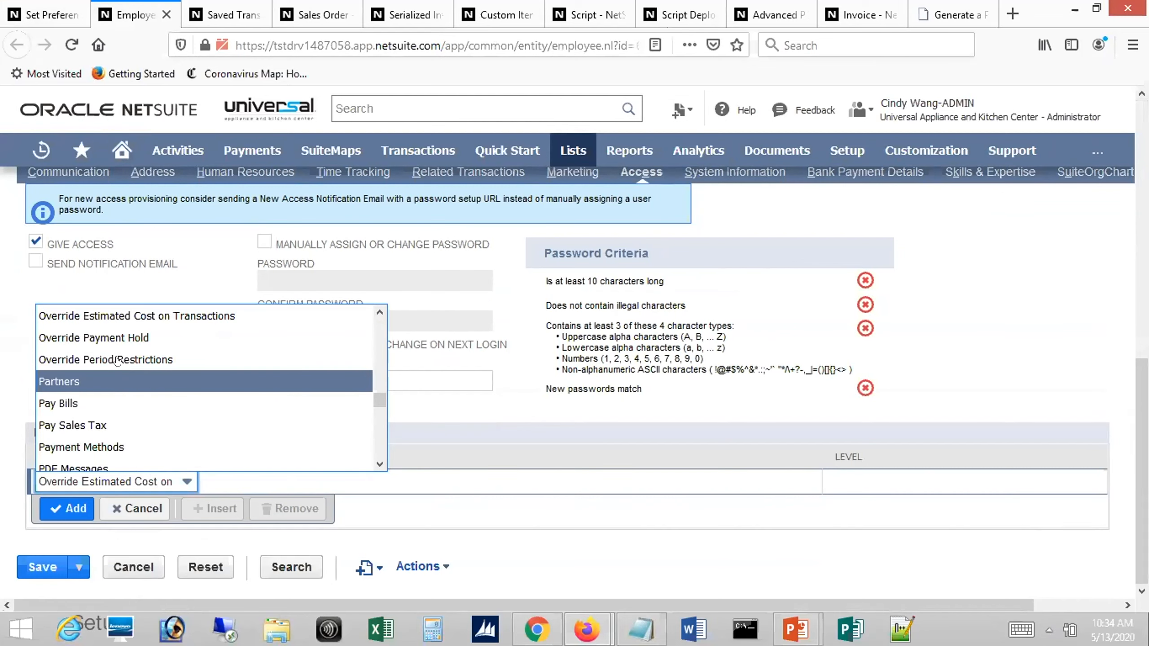
{"action": "left_click", "coordinate": [118, 360]}
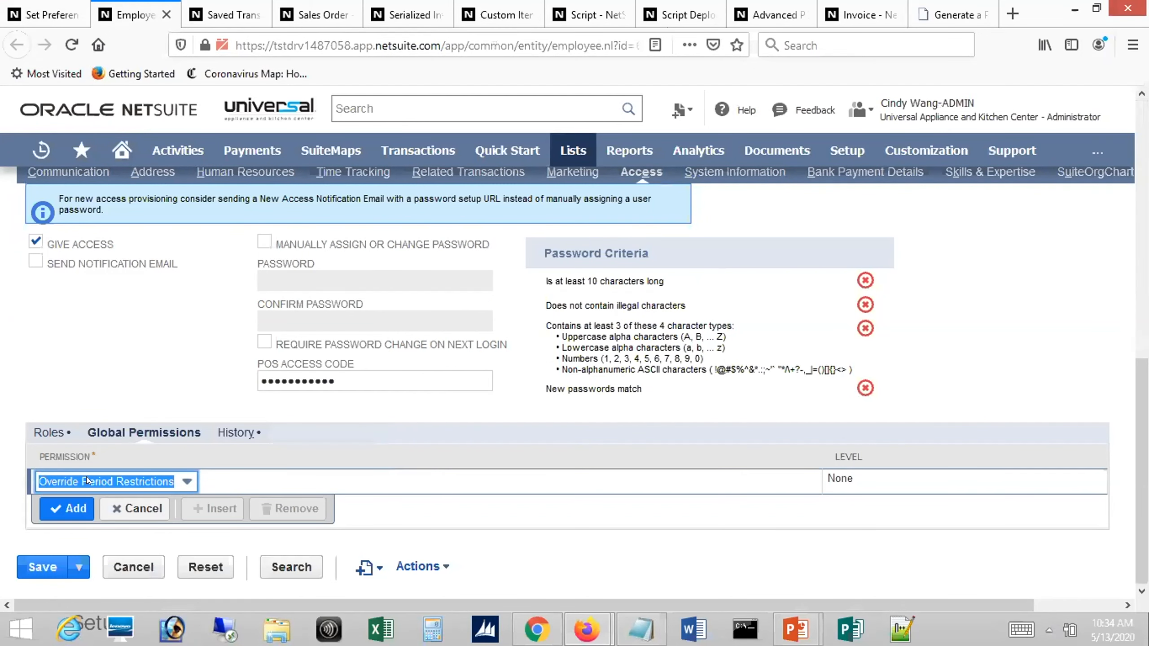
{"action": "left_click", "coordinate": [72, 510]}
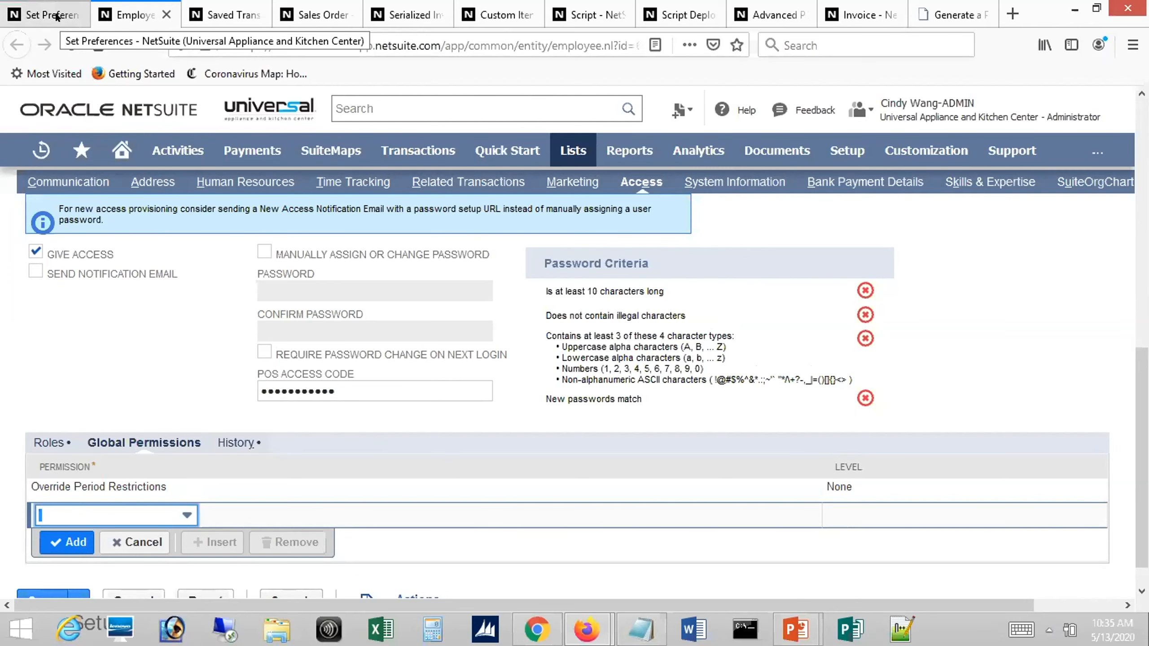
Switch to the PowerPoint slide show, advance to the Document Type Custom Fields slide, and return to the Firefox window
{"action": "key", "text": "alt+Tab"}
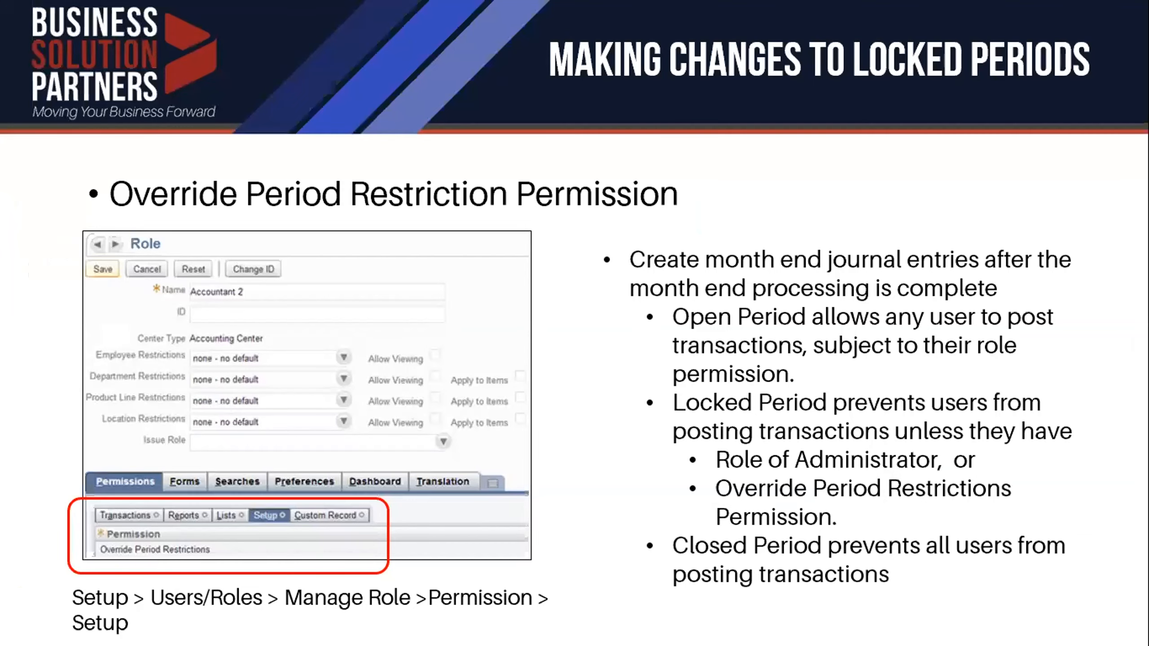
{"action": "key", "text": "Right"}
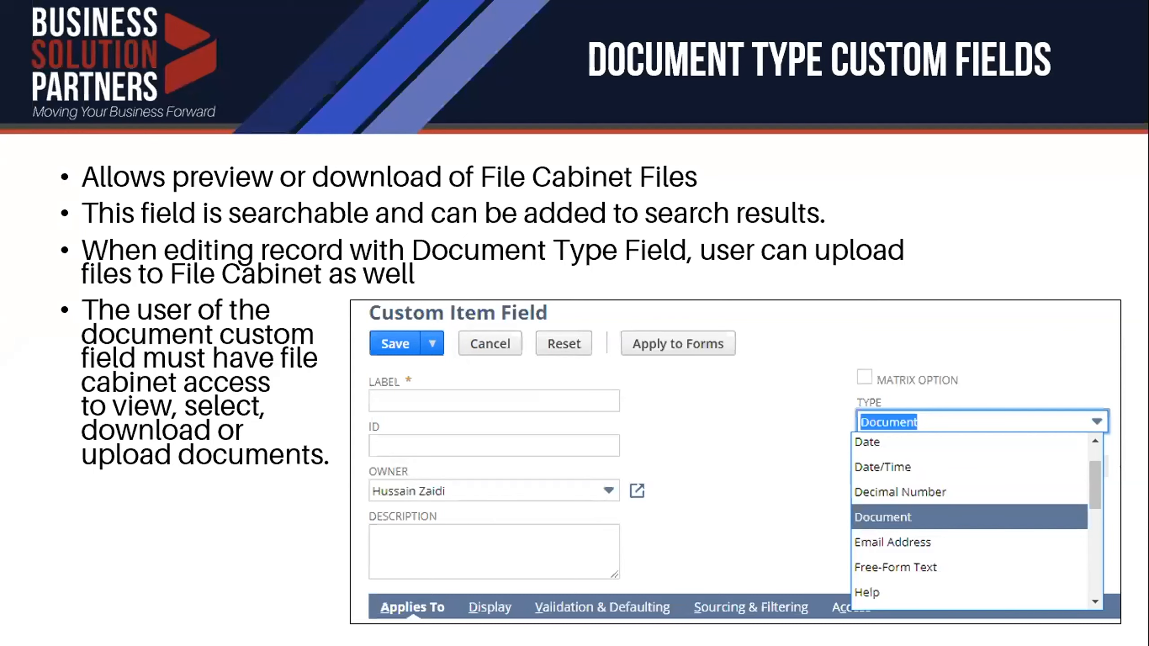
{"action": "key", "text": "alt+Tab"}
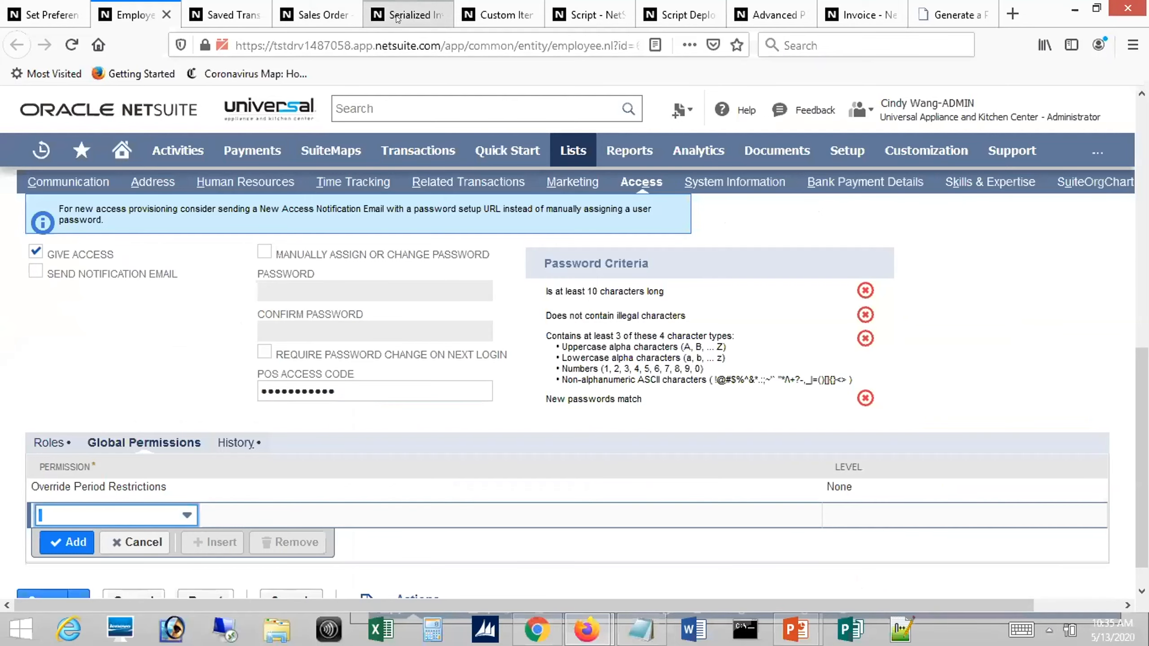
On the LG:WM3900HWA serialized item record, preview the WM3900-Spec-Sheet.pdf in the Product Data Sheet field and close the preview
{"action": "left_click", "coordinate": [400, 14]}
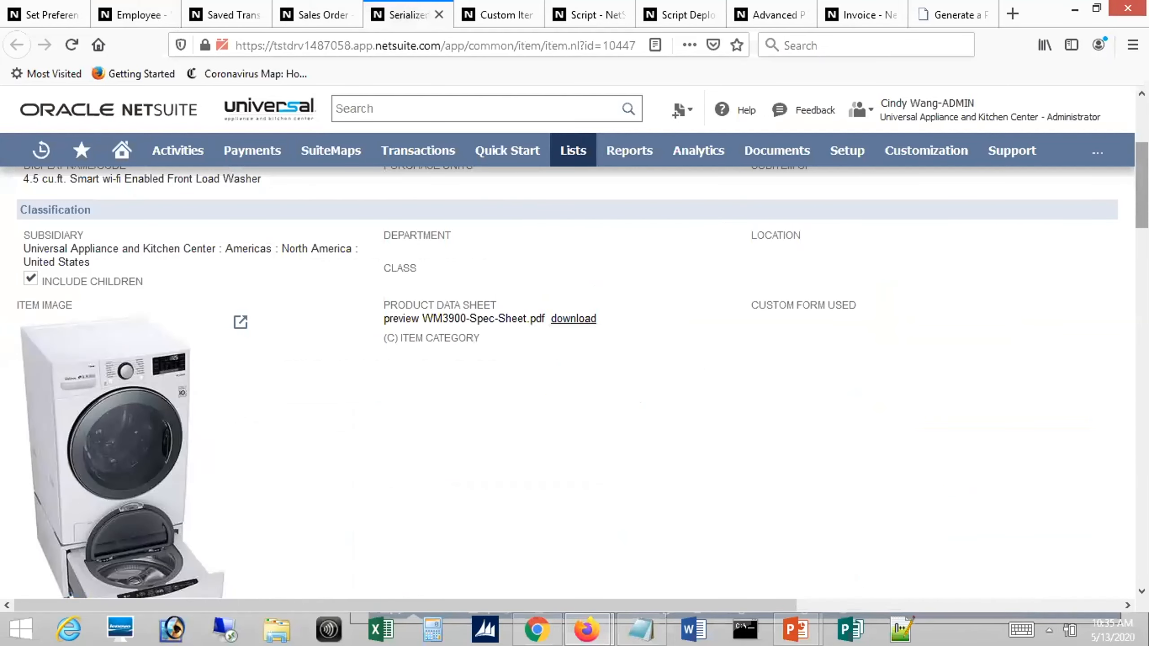
{"action": "scroll", "coordinate": [1142, 181], "scroll_direction": "up", "scroll_amount": 2}
{"action": "scroll", "coordinate": [575, 384], "scroll_direction": "up", "scroll_amount": 3}
{"action": "scroll", "coordinate": [575, 385], "scroll_direction": "down", "scroll_amount": 4}
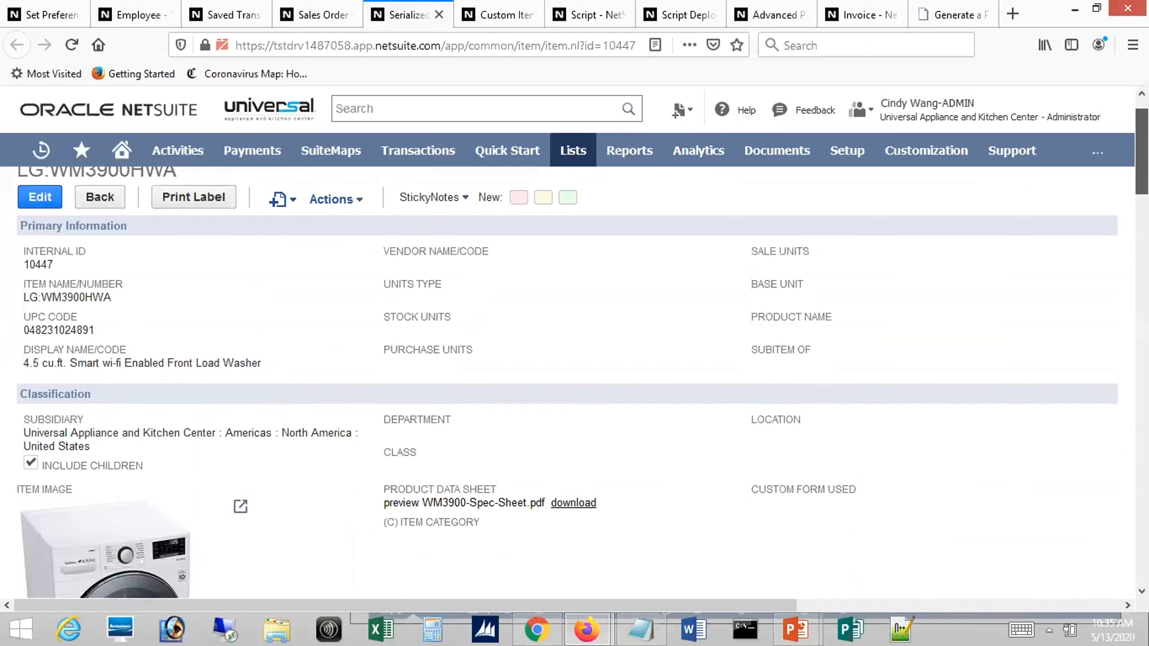
{"action": "scroll", "coordinate": [574, 385], "scroll_direction": "down", "scroll_amount": 2}
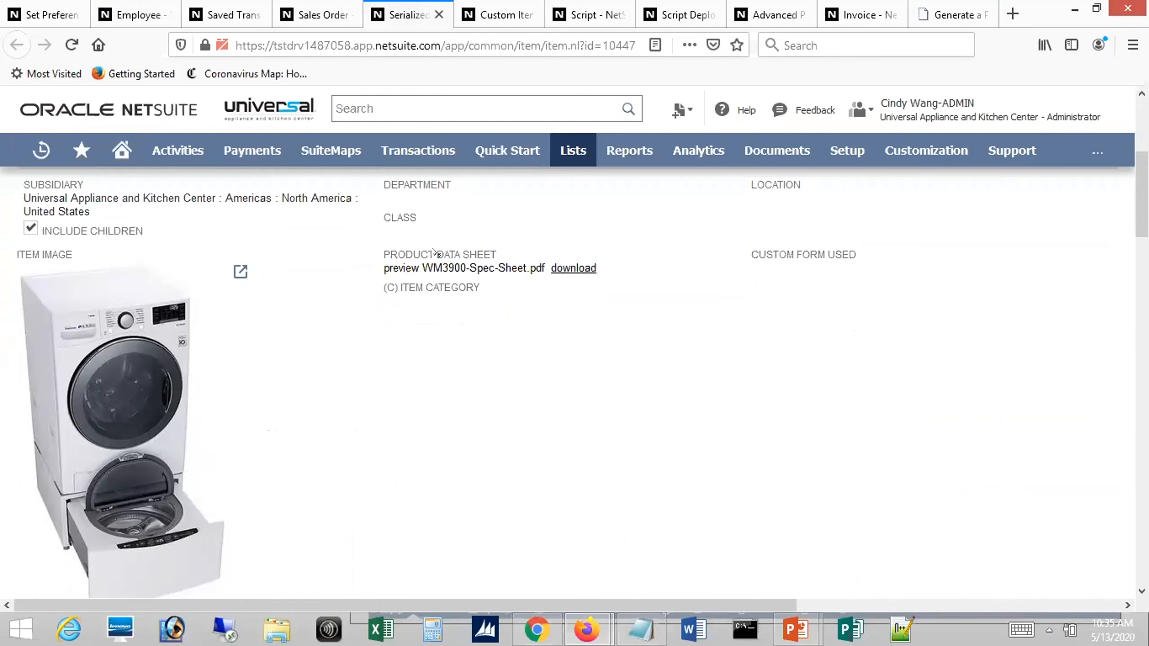
{"action": "left_click", "coordinate": [463, 268]}
{"action": "mouse_move", "coordinate": [500, 161]}
{"action": "left_mouse_down"}
{"action": "mouse_move", "coordinate": [500, 231]}
{"action": "mouse_move", "coordinate": [499, 152]}
{"action": "left_mouse_up"}
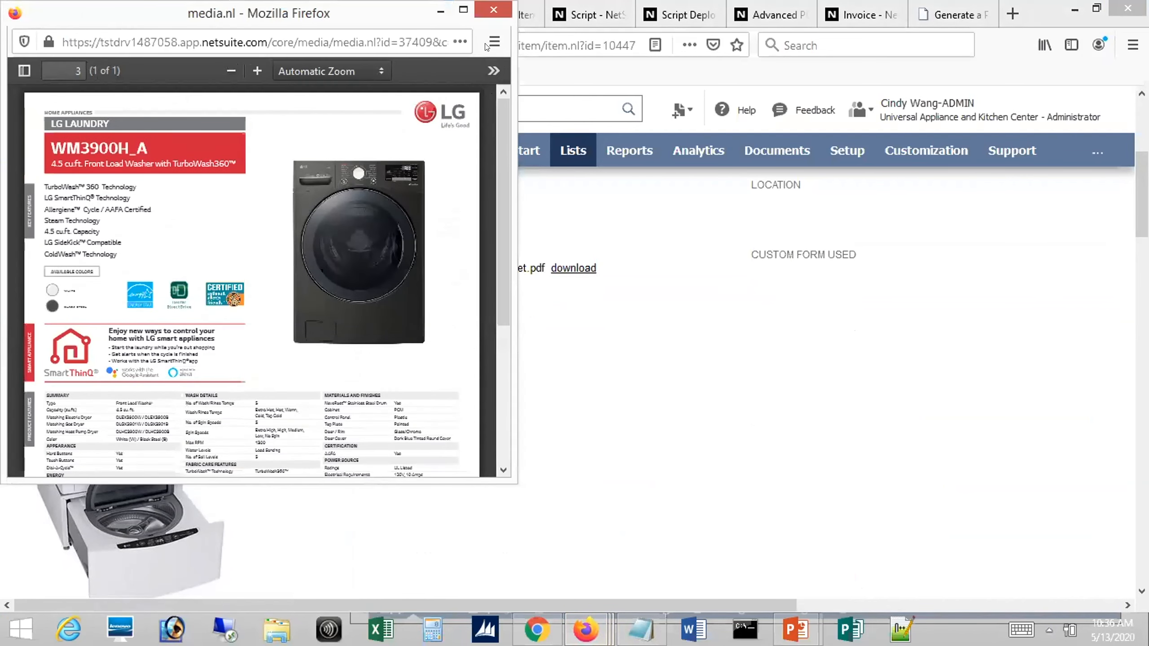
{"action": "left_click", "coordinate": [490, 9]}
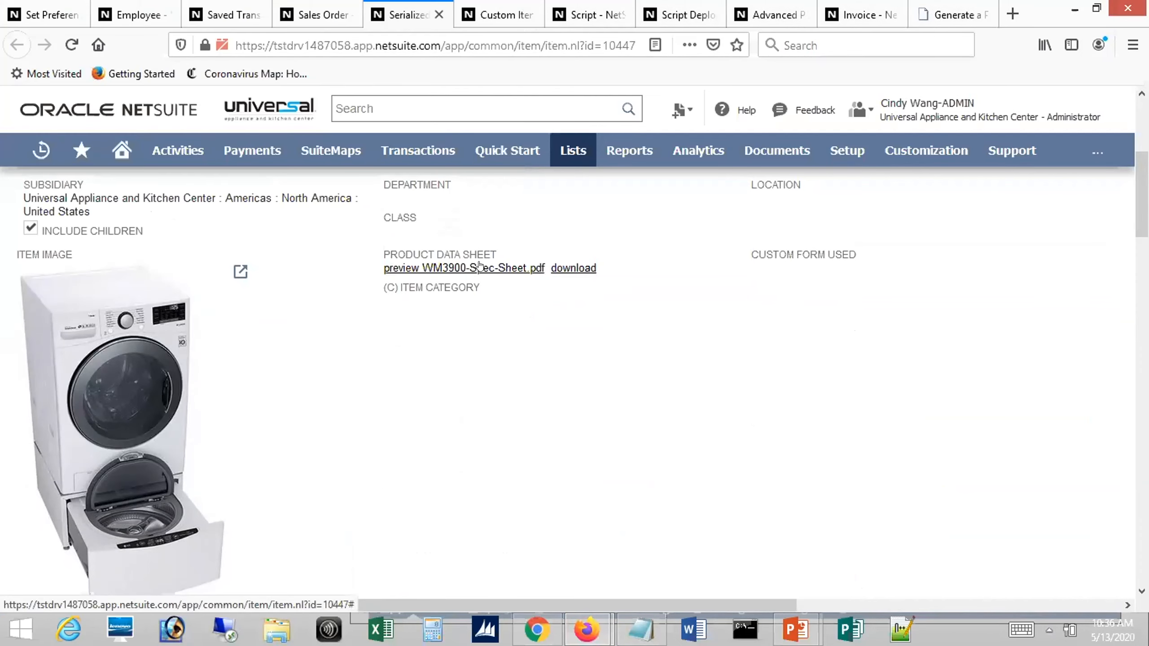
Inspect the field type options of the Product Data Sheet custom item field, keeping Document as its type
{"action": "left_click", "coordinate": [501, 10]}
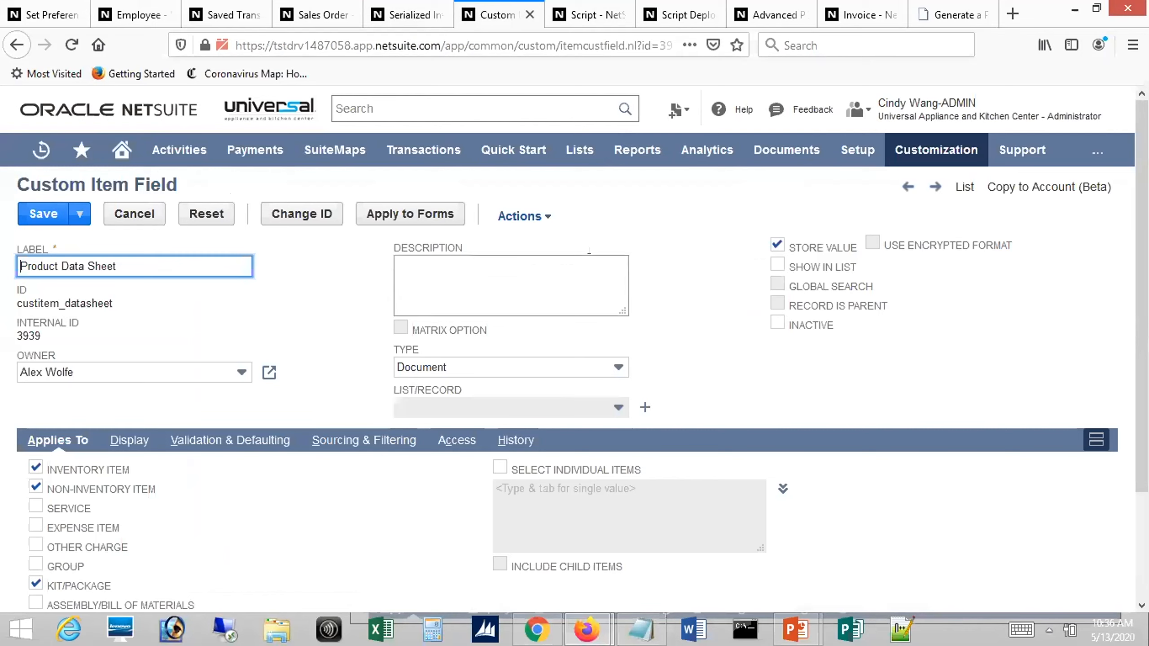
{"action": "left_click", "coordinate": [435, 367]}
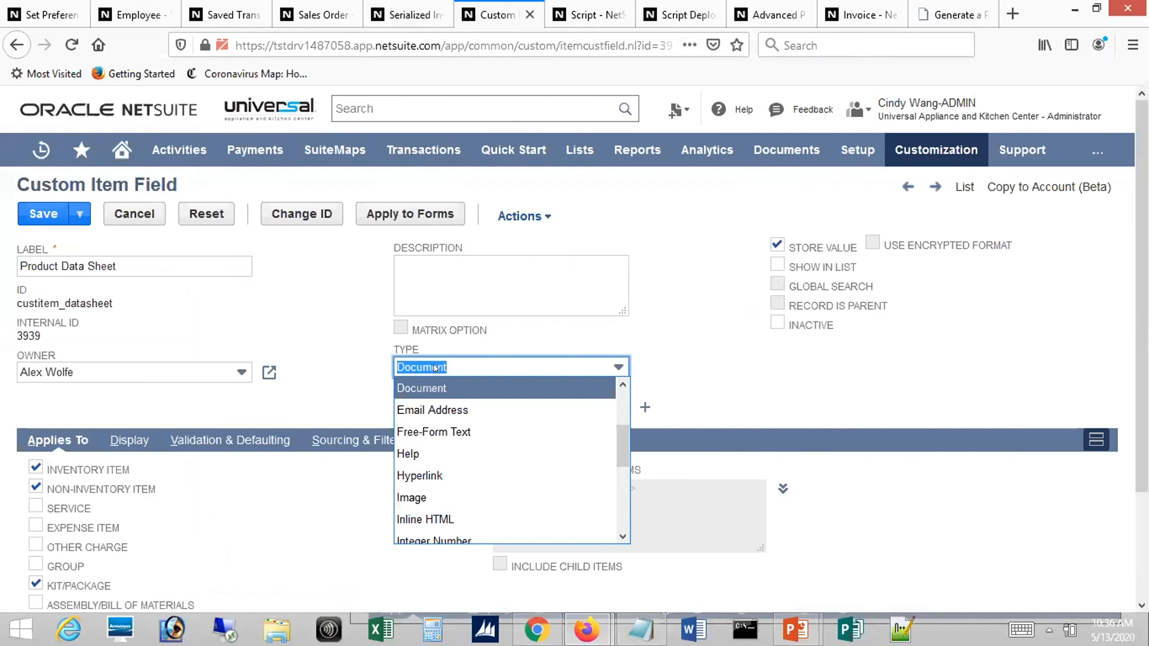
{"action": "left_click", "coordinate": [434, 365]}
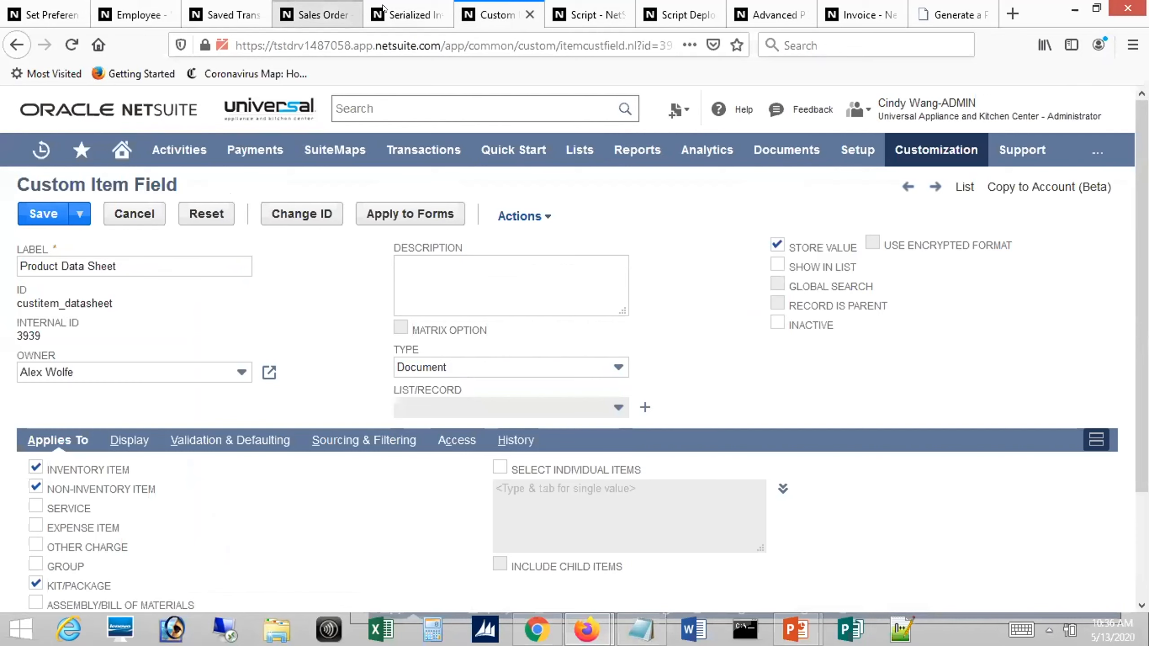
On the washer's item record, examine the files attached under Communication and compare them with the Product Data Sheet field
{"action": "left_click", "coordinate": [403, 10]}
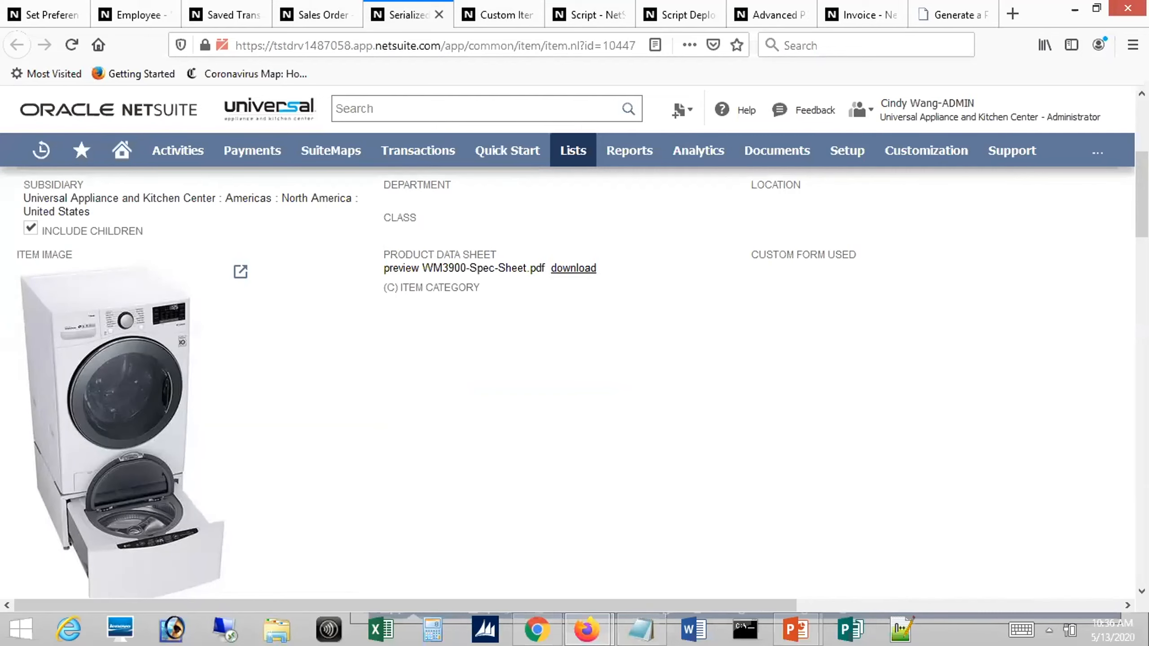
{"action": "left_click_drag", "start_coordinate": [1142, 195], "coordinate": [1142, 254]}
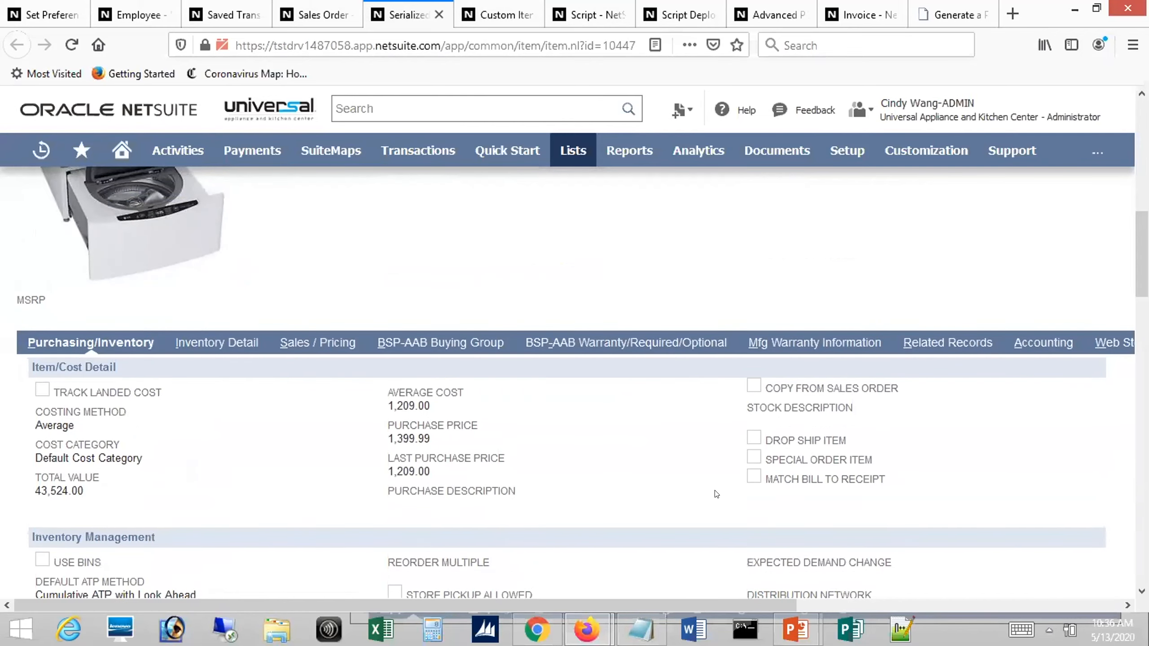
{"action": "left_click_drag", "start_coordinate": [648, 606], "coordinate": [910, 607]}
{"action": "left_click", "coordinate": [882, 347]}
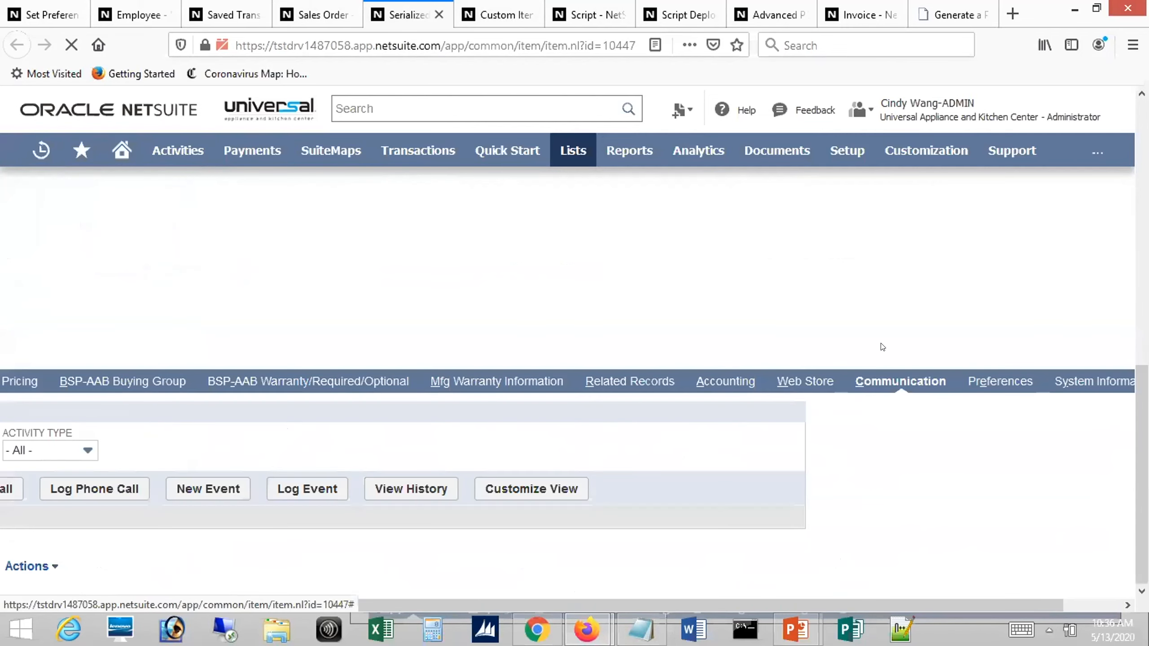
{"action": "left_click_drag", "start_coordinate": [503, 607], "coordinate": [160, 570]}
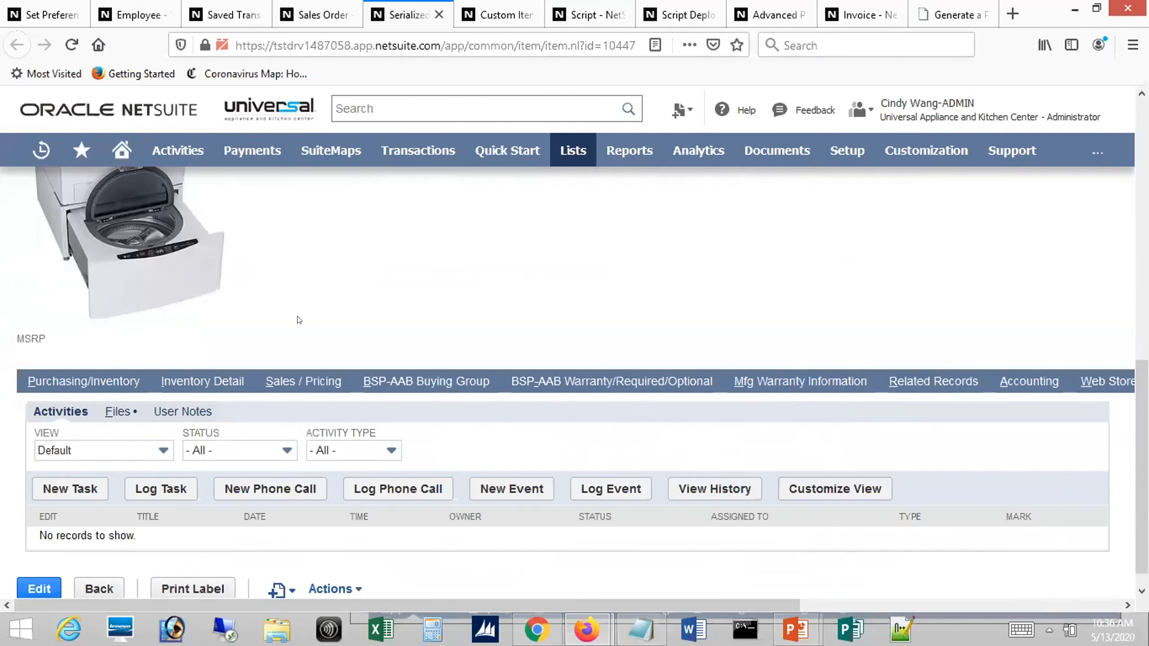
{"action": "left_click", "coordinate": [115, 411]}
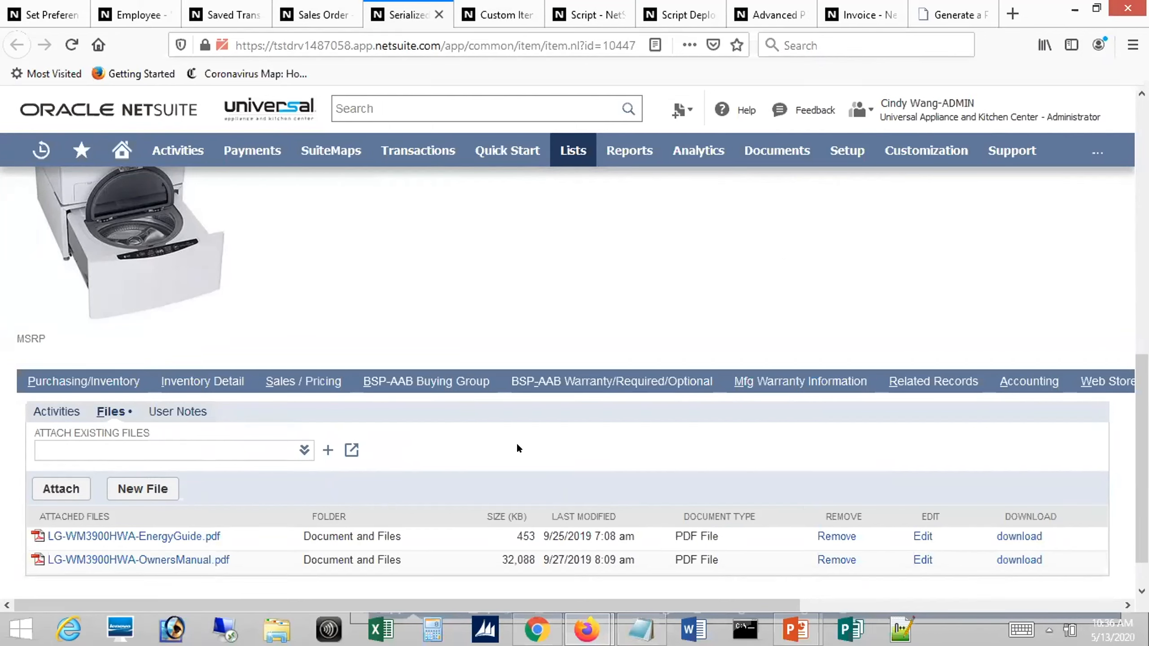
{"action": "left_click_drag", "start_coordinate": [1142, 398], "coordinate": [1142, 235]}
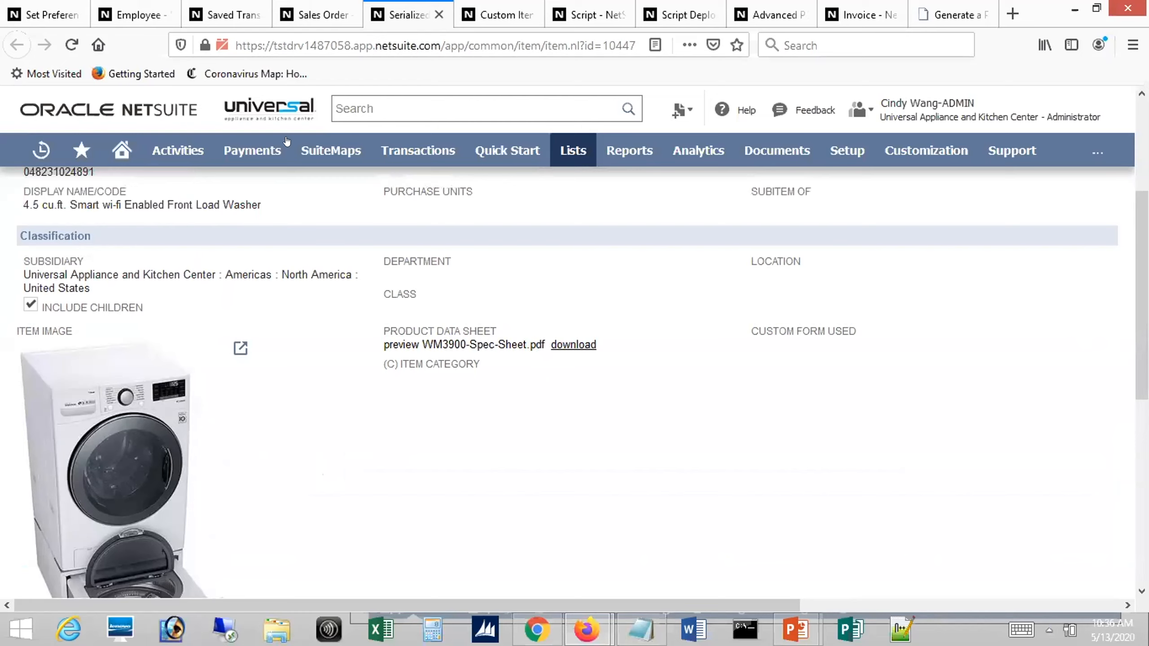
Advance the PowerPoint slide show to the Item Fulfillment/Receipt Saved Search slide and return to the Firefox window
{"action": "key", "text": "alt+Tab"}
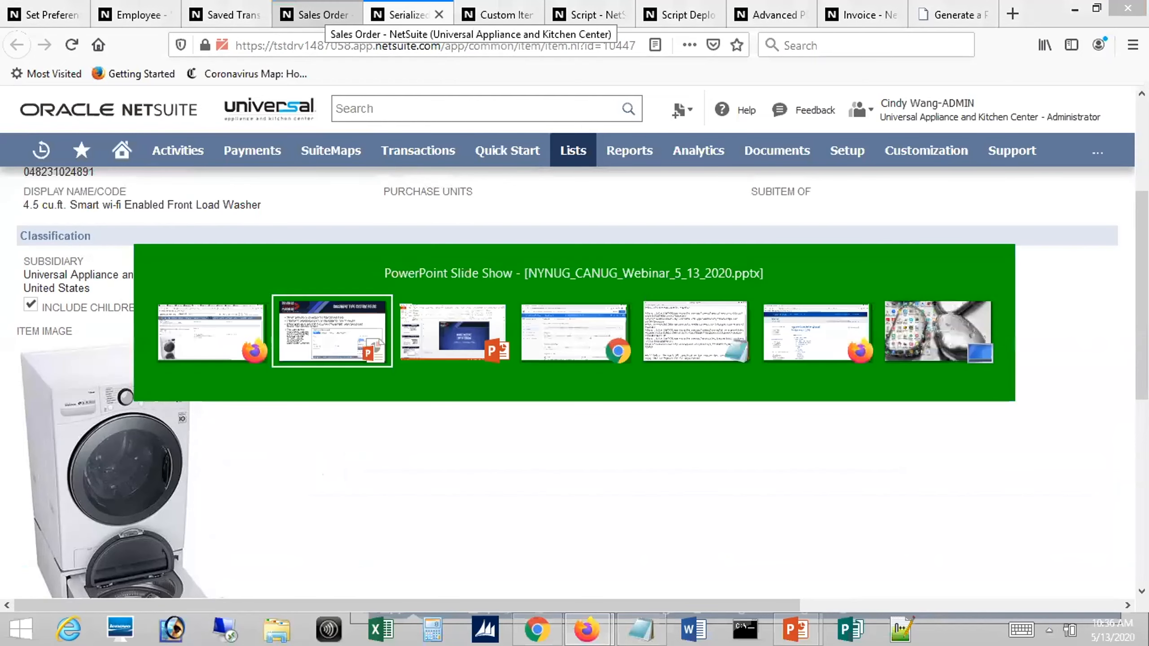
{"action": "left_click", "coordinate": [486, 186]}
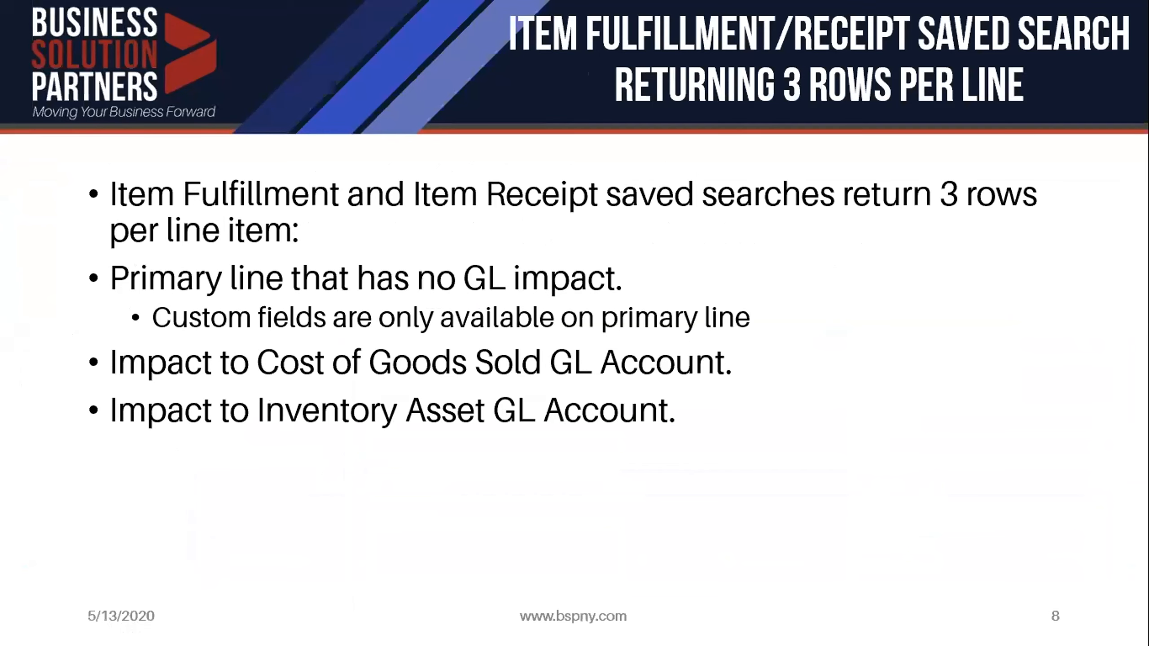
{"action": "key", "text": "alt+Tab"}
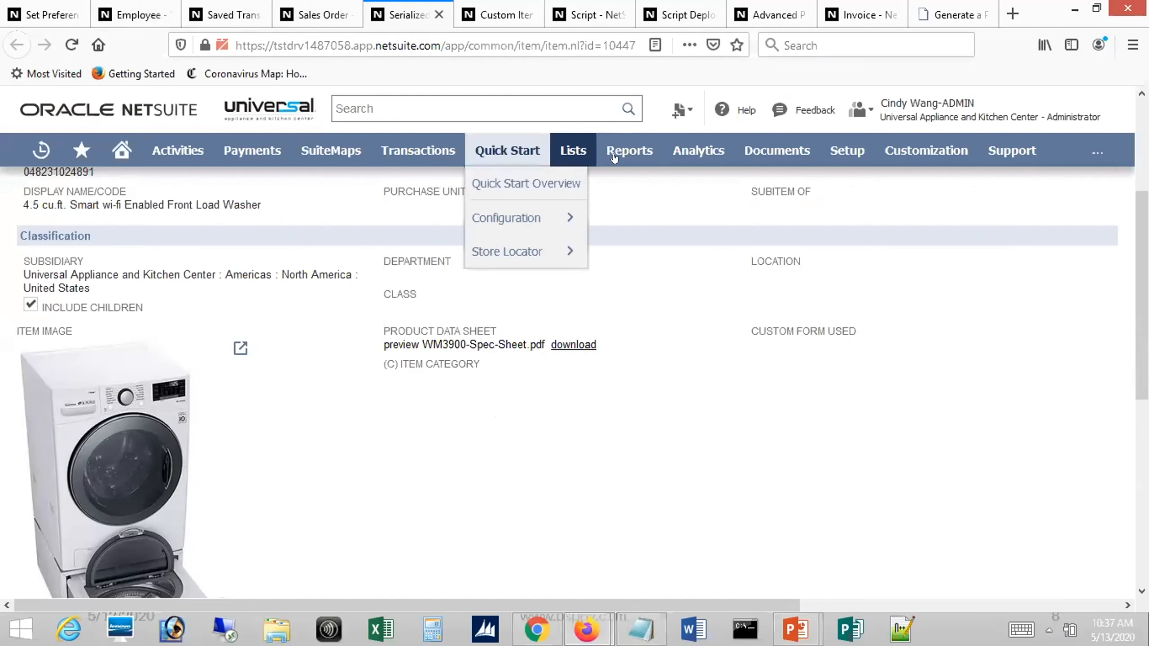
From the sales order page, list all saved searches and view the results of NUG - Item Fulfillment Test
{"action": "left_click", "coordinate": [317, 14]}
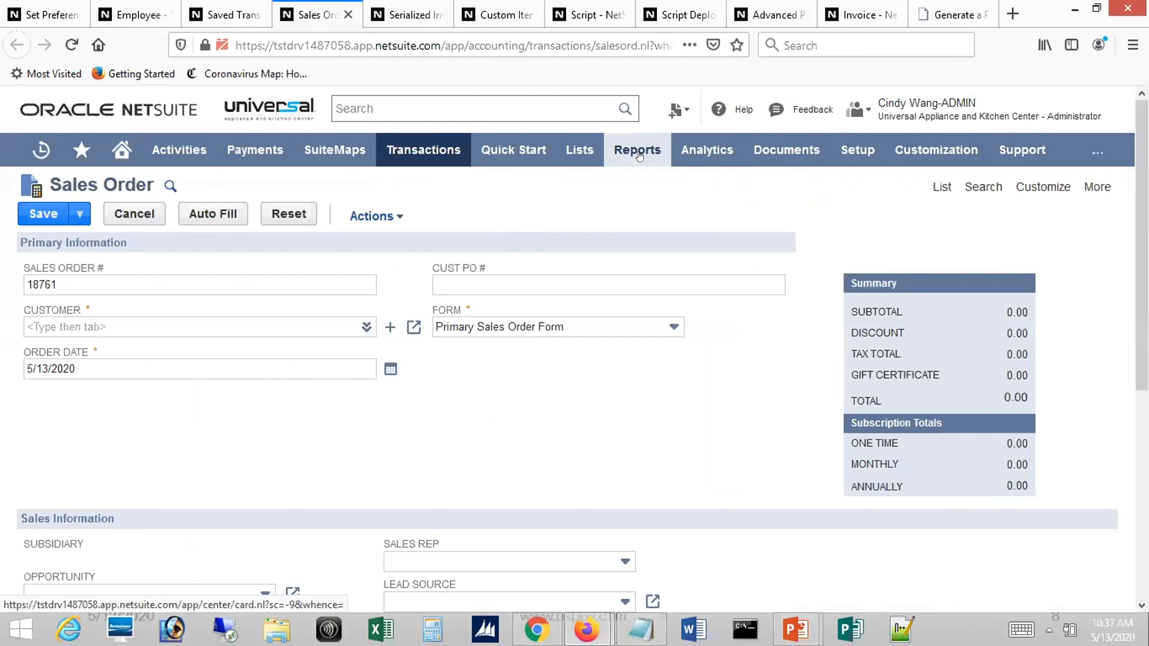
{"action": "mouse_move", "coordinate": [637, 150]}
{"action": "mouse_move", "coordinate": [679, 421]}
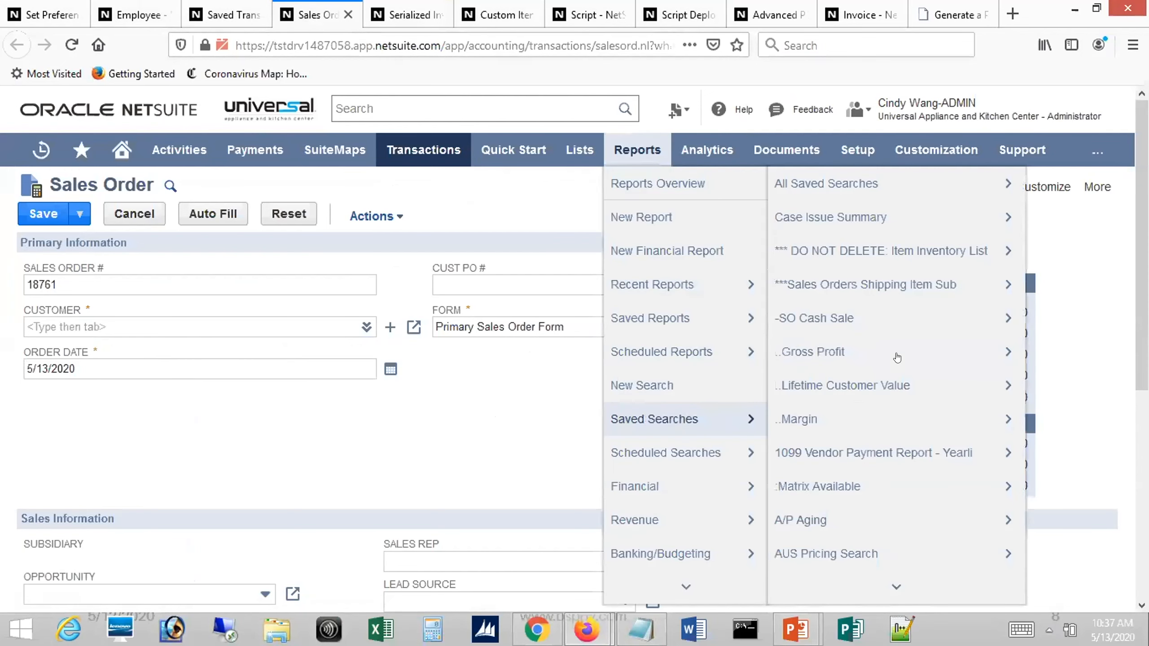
{"action": "left_click", "coordinate": [812, 185]}
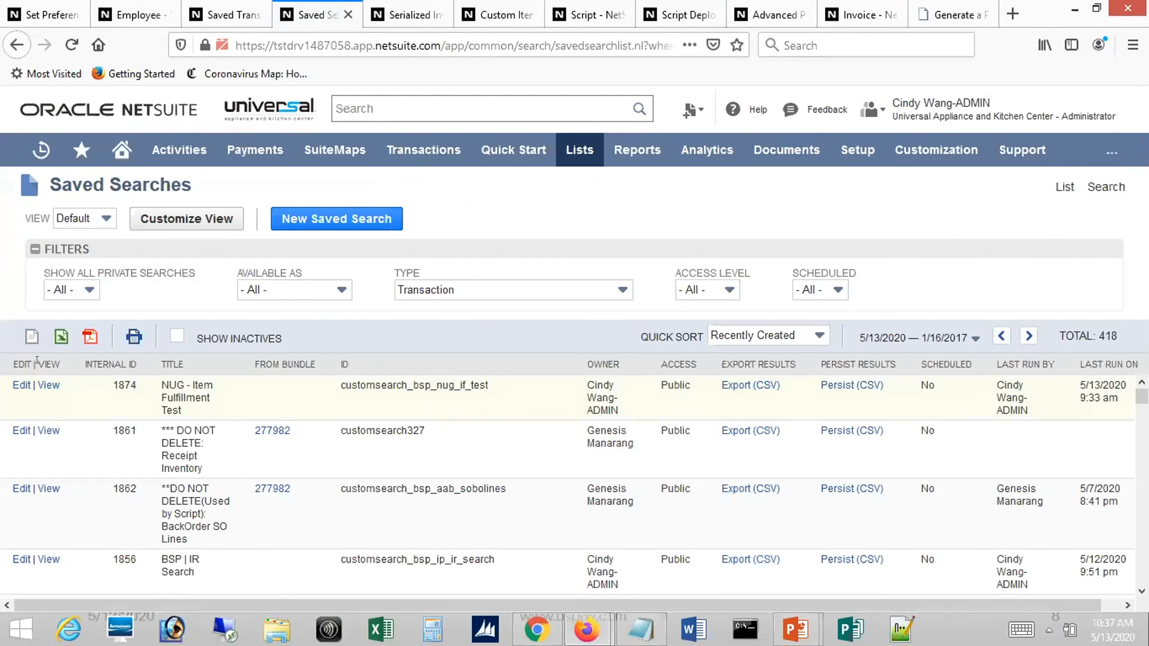
{"action": "left_click", "coordinate": [49, 385]}
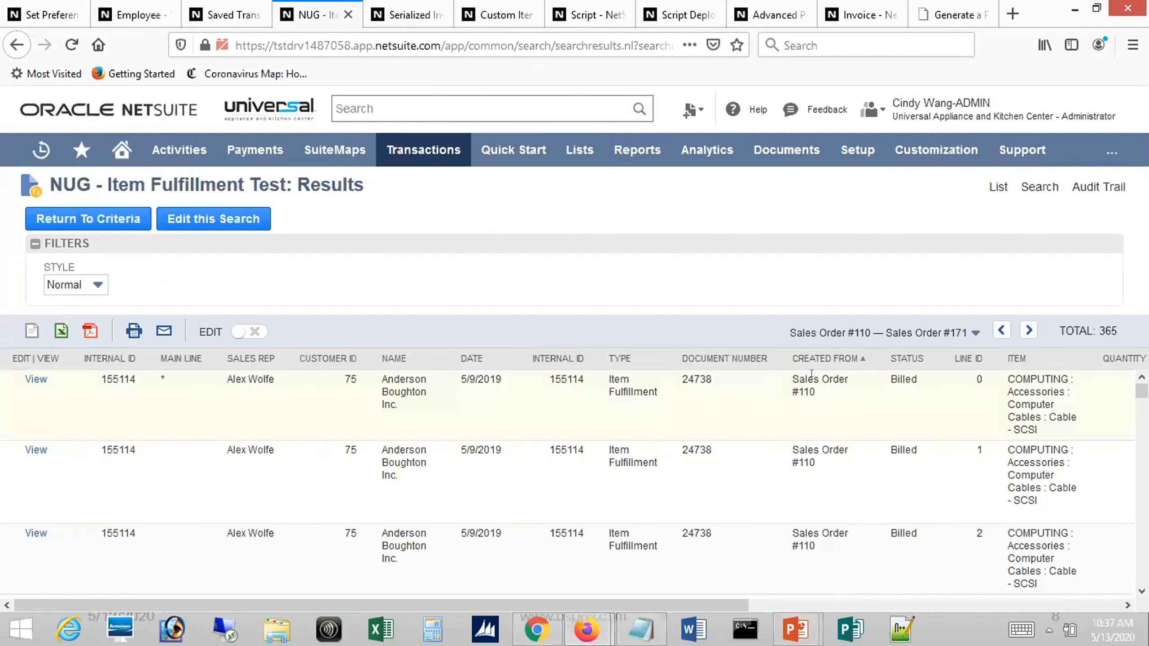
Examine the line ID, amount, debit, credit and account type of each fulfillment row, opening the first row's item in a separate browser tab
{"action": "left_click_drag", "start_coordinate": [733, 609], "coordinate": [1013, 585]}
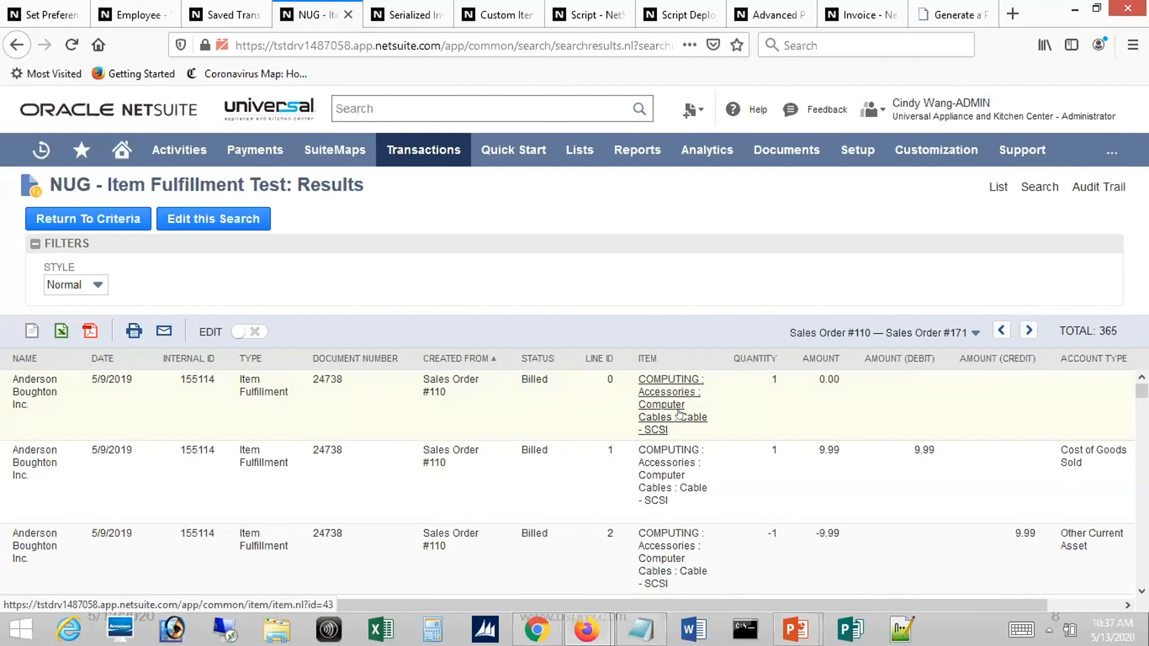
{"action": "mouse_move", "coordinate": [680, 414]}
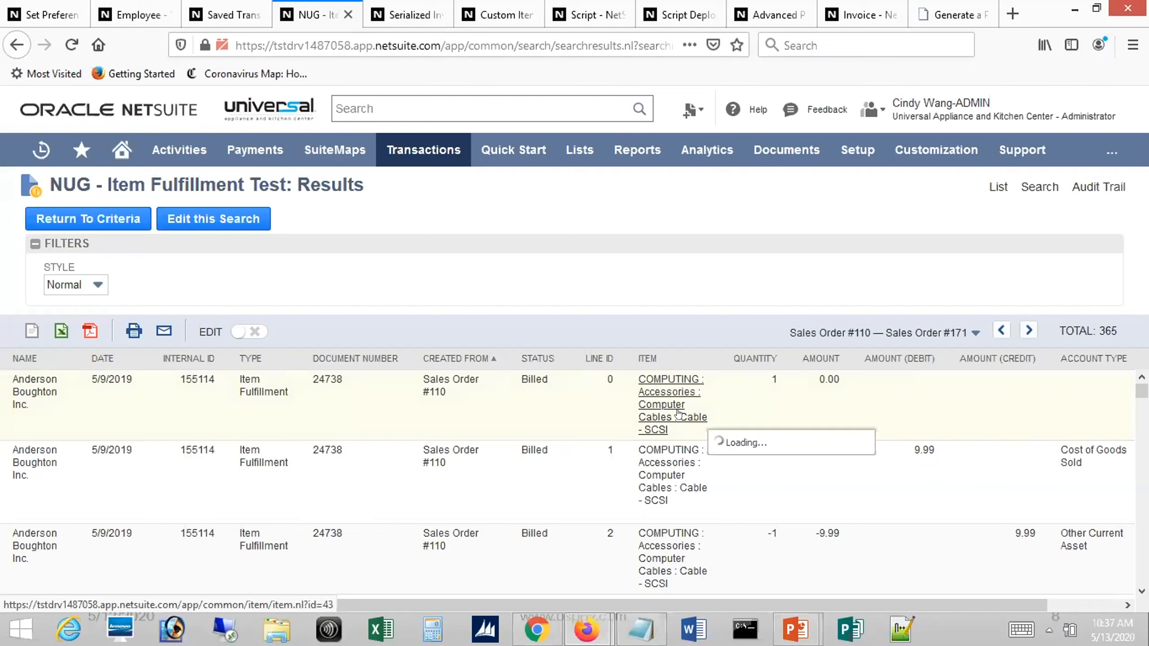
{"action": "middle_click", "coordinate": [655, 400]}
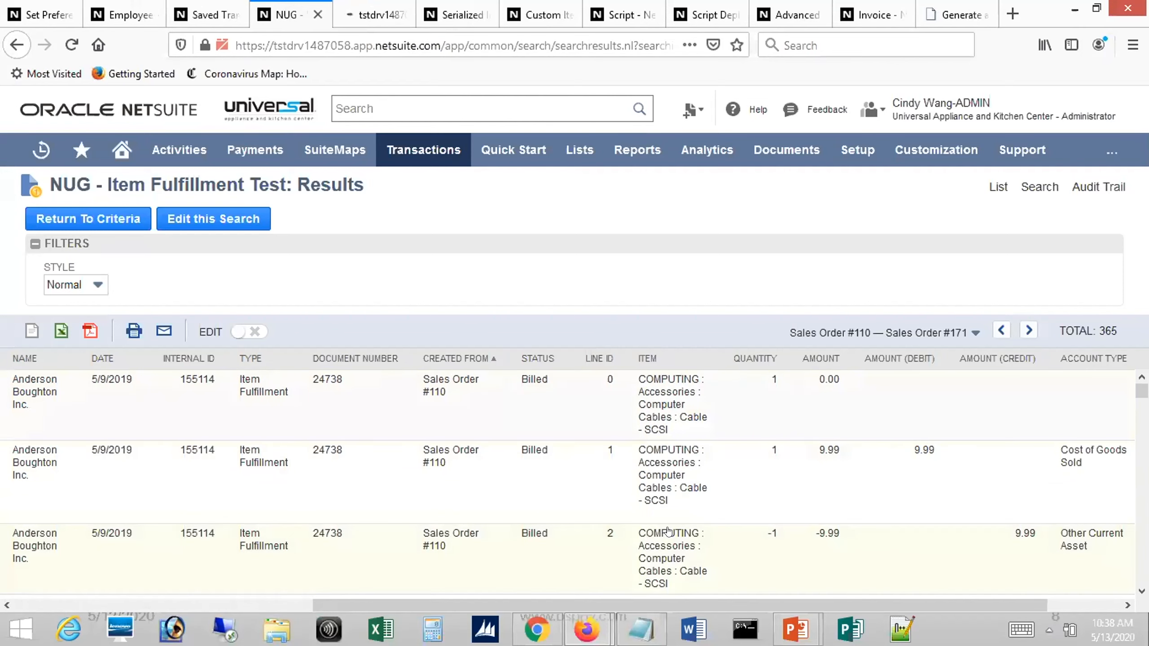
{"action": "scroll", "coordinate": [568, 485], "scroll_direction": "down", "scroll_amount": 2}
{"action": "scroll", "coordinate": [568, 484], "scroll_direction": "down", "scroll_amount": 4}
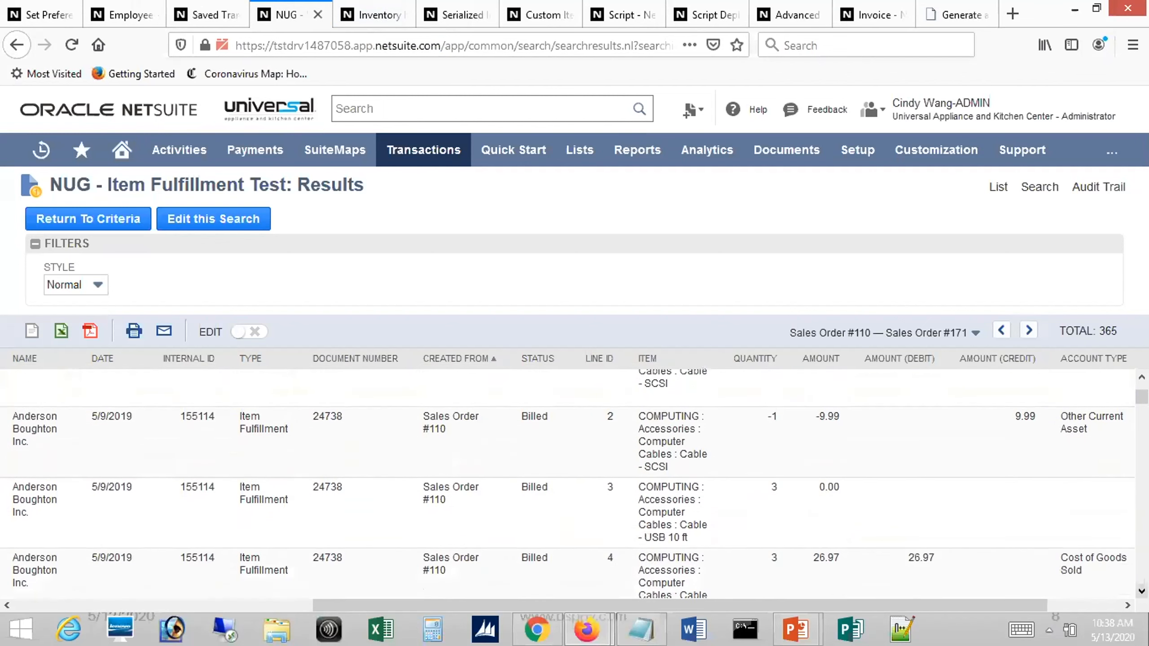
{"action": "scroll", "coordinate": [567, 484], "scroll_direction": "down", "scroll_amount": 1}
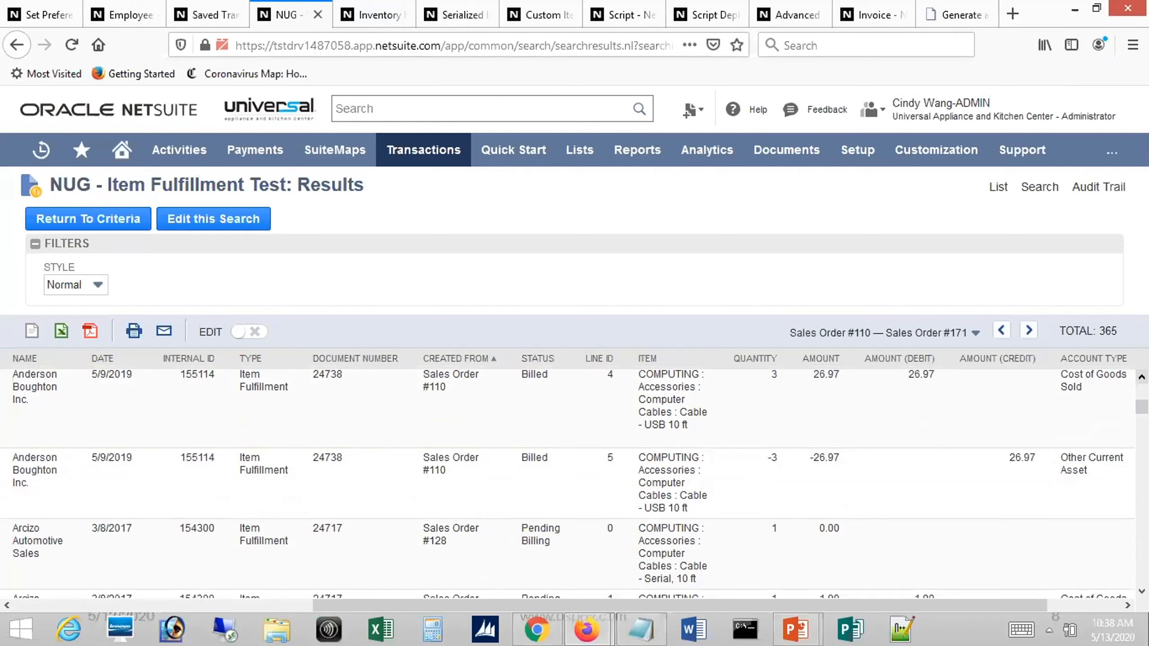
Compare the main line, line ID, amount, debit, credit and account columns across the three rows of the first fulfillment line
{"action": "scroll", "coordinate": [568, 485], "scroll_direction": "up", "scroll_amount": 7}
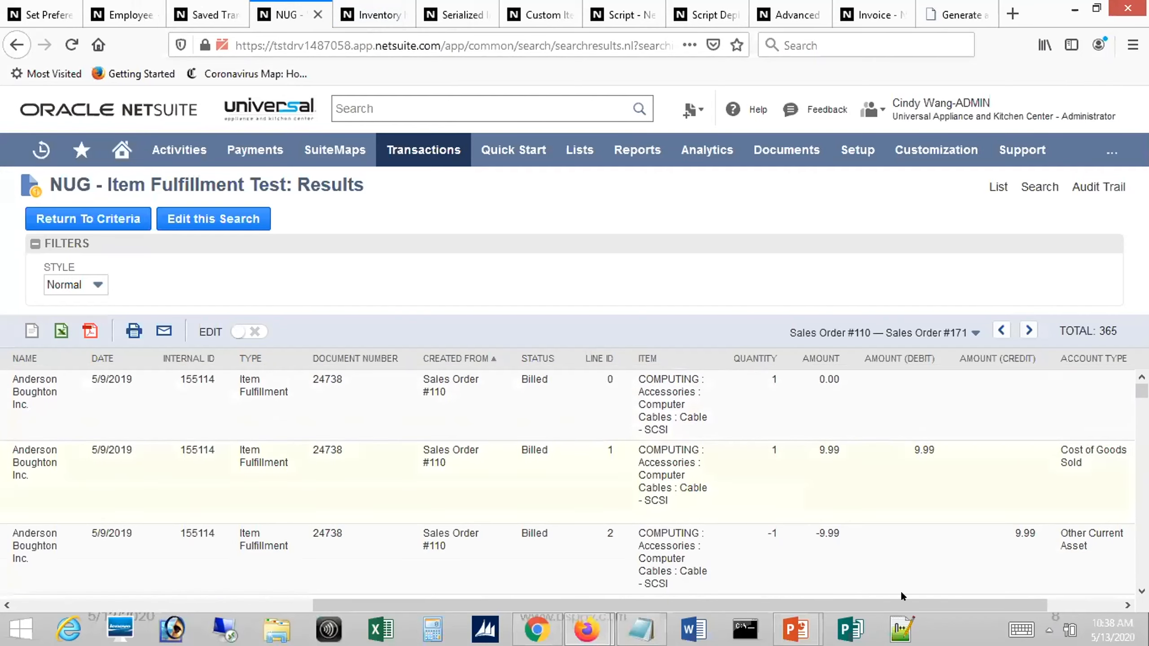
{"action": "left_click_drag", "start_coordinate": [880, 606], "coordinate": [1010, 600]}
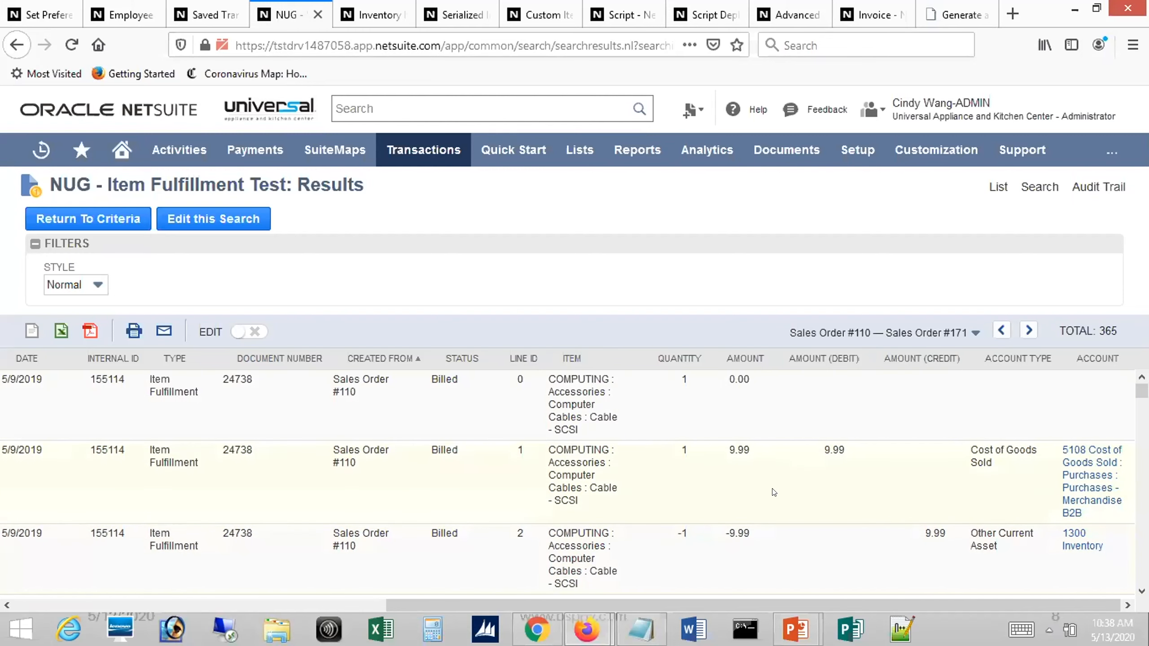
{"action": "left_click_drag", "start_coordinate": [731, 604], "coordinate": [355, 589]}
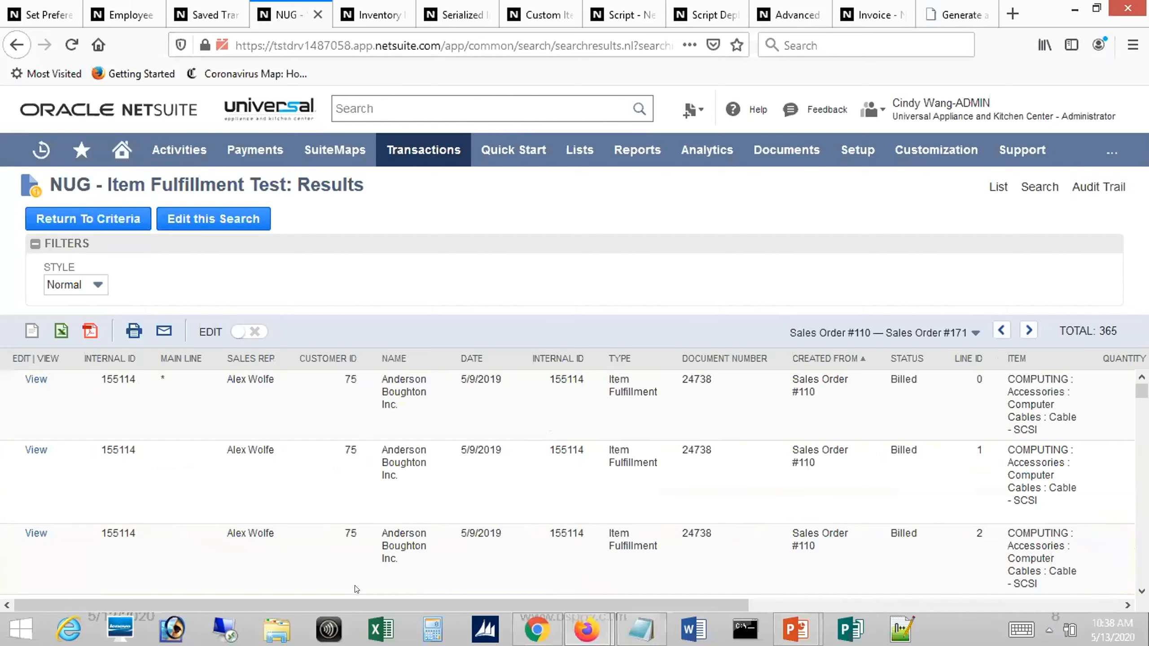
{"action": "left_click_drag", "start_coordinate": [529, 602], "coordinate": [868, 548]}
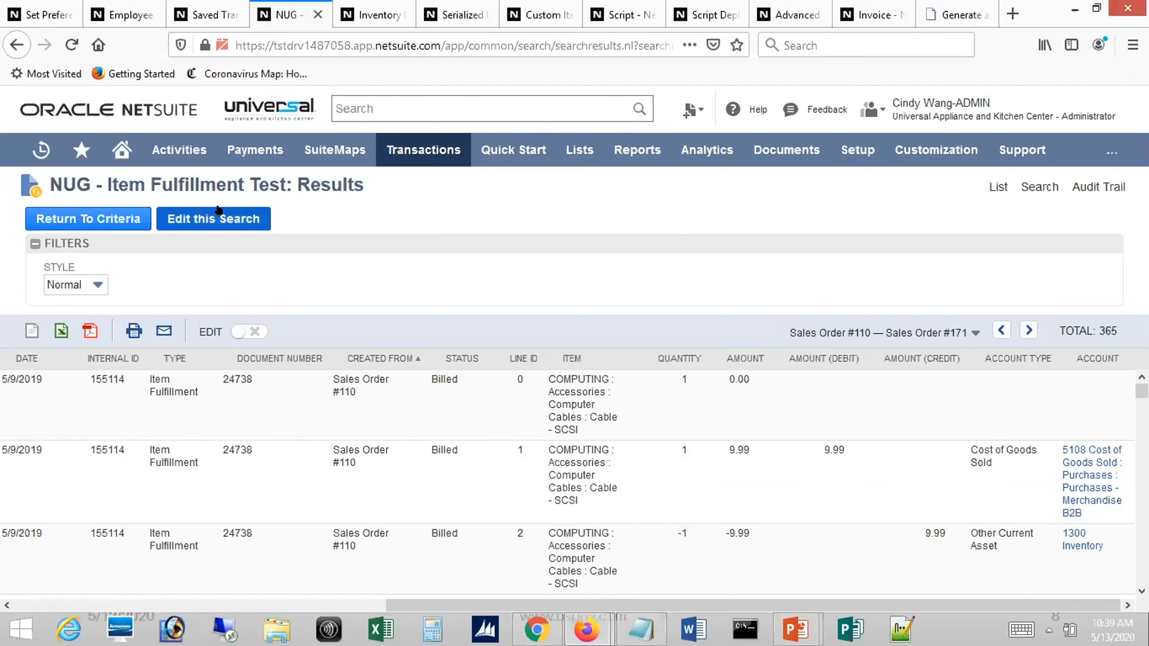
Open the NUG - Item Fulfillment Test search for editing and start a new Formula (Numeric) criterion below the Date filter
{"action": "left_click", "coordinate": [196, 213]}
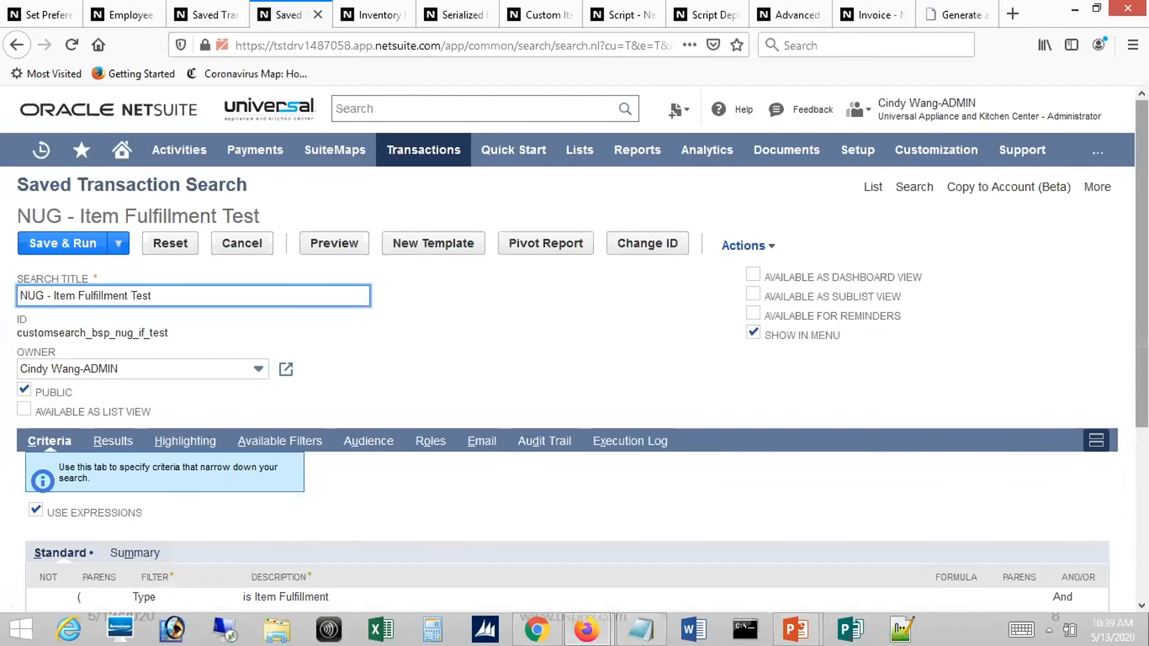
{"action": "scroll", "coordinate": [555, 408], "scroll_direction": "down", "scroll_amount": 3}
{"action": "scroll", "coordinate": [77, 494], "scroll_direction": "down", "scroll_amount": 2}
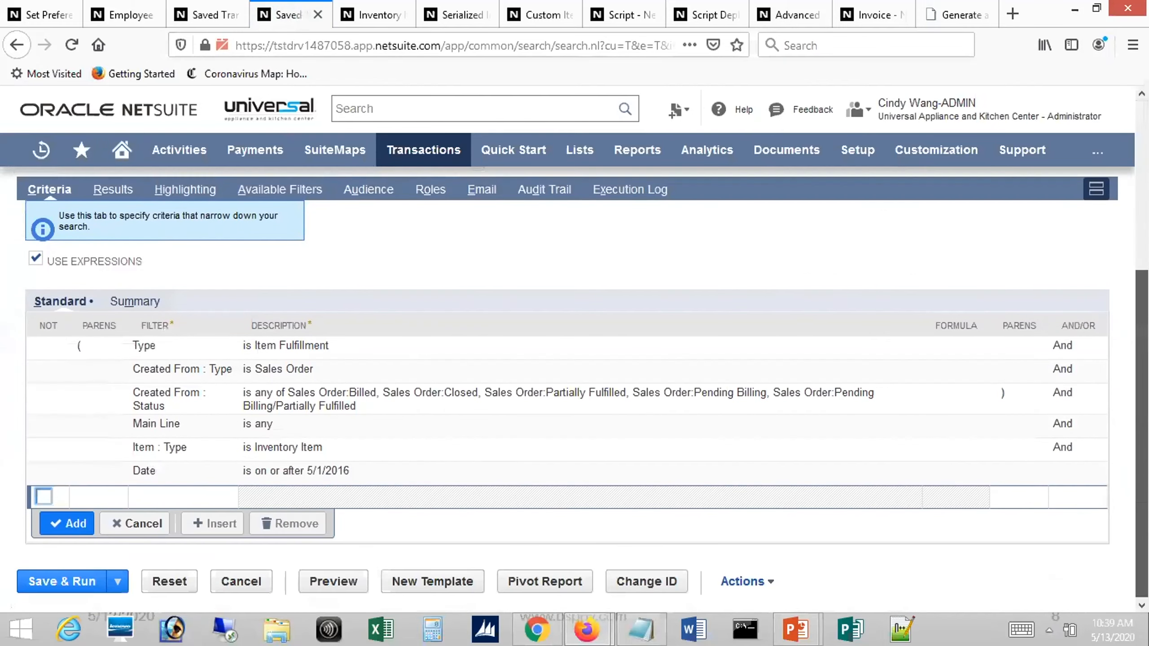
{"action": "left_click", "coordinate": [149, 503]}
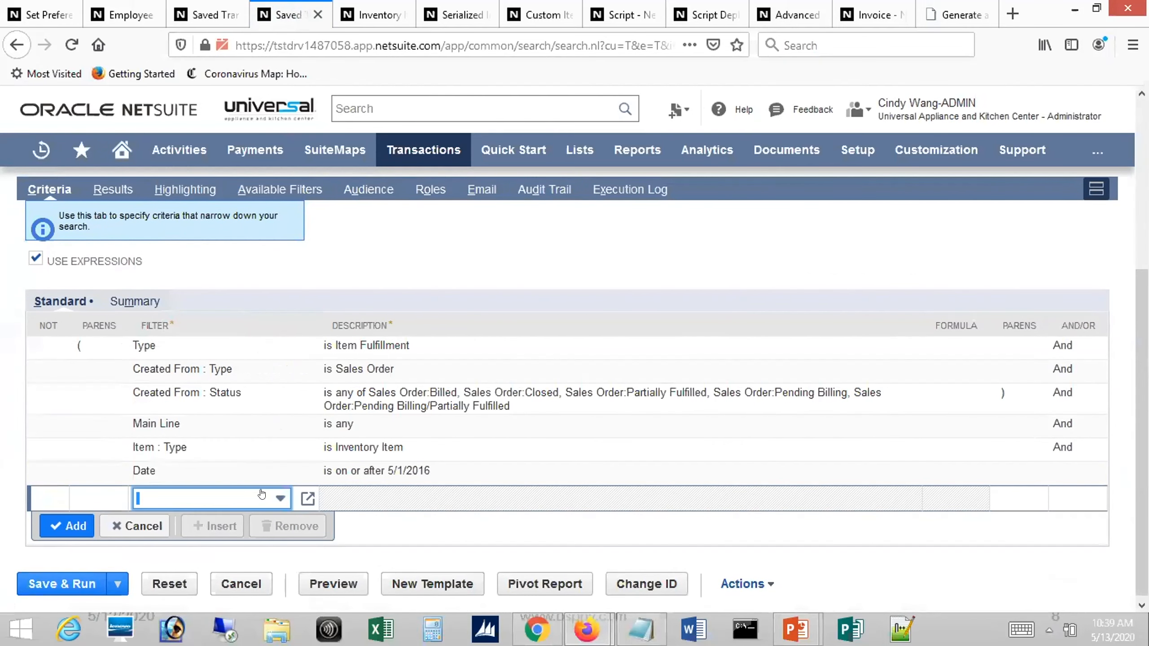
{"action": "left_click", "coordinate": [280, 498]}
{"action": "type", "text": "for"}
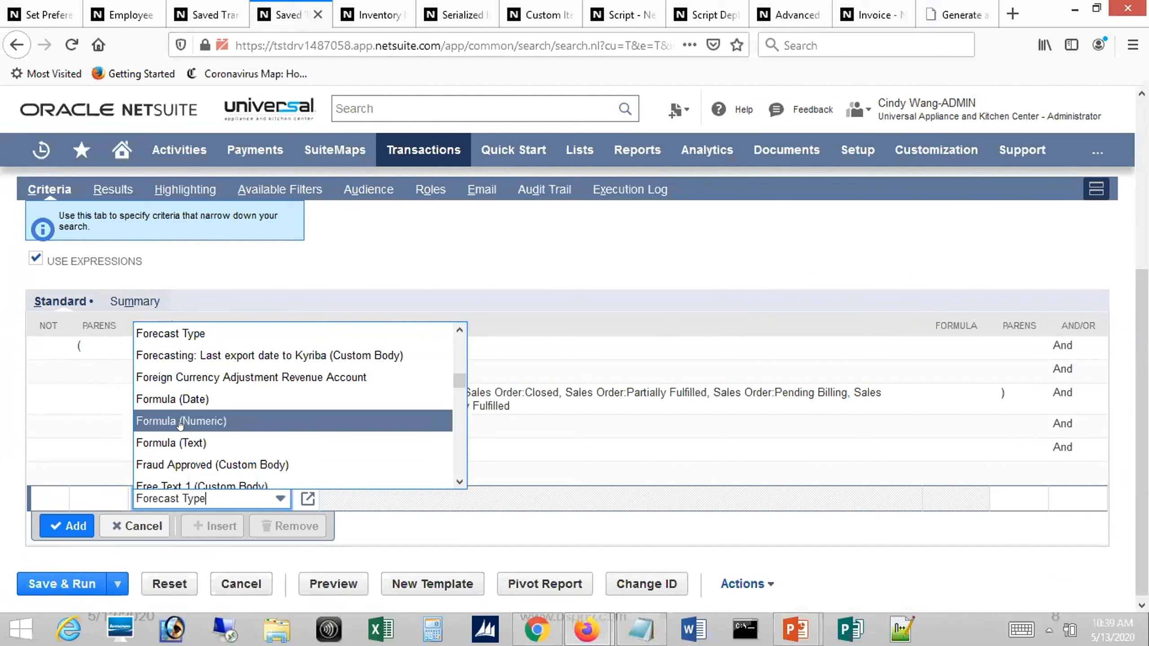
{"action": "left_click", "coordinate": [180, 422]}
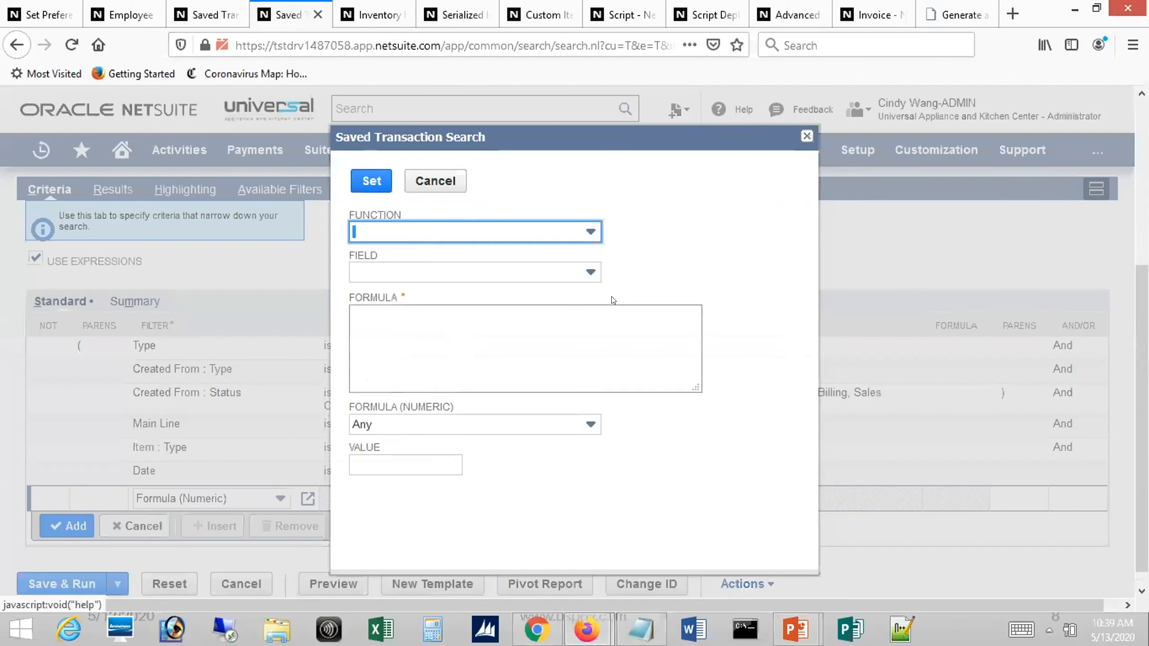
Insert the MOD function and the Line ID field into the criterion's formula
{"action": "left_click", "coordinate": [589, 233]}
{"action": "type", "text": "mod"}
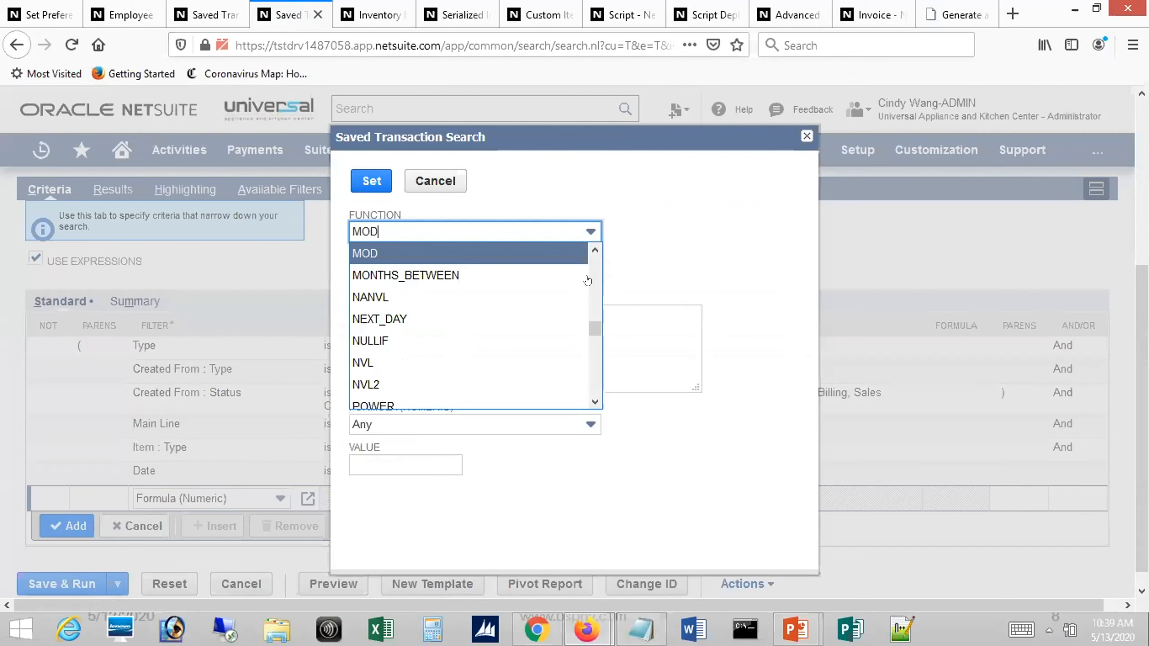
{"action": "left_click", "coordinate": [507, 250]}
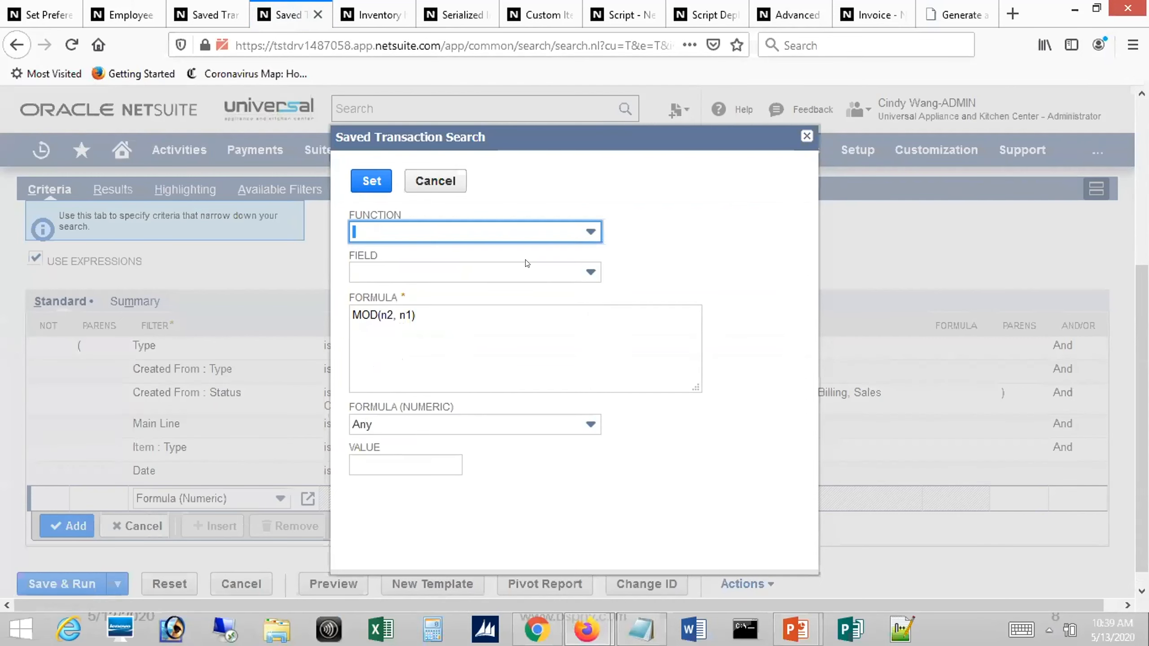
{"action": "left_click", "coordinate": [589, 272]}
{"action": "type", "text": "line"}
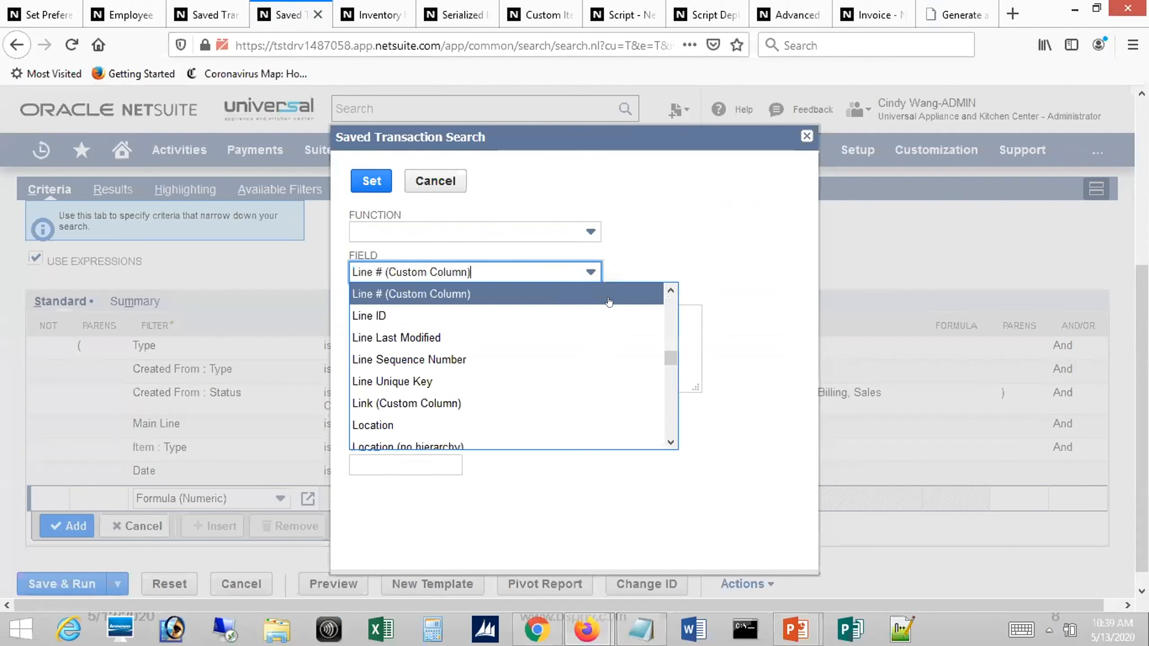
{"action": "left_click", "coordinate": [422, 318]}
Rearrange the formula by replacing n2 with {line} and n1 with 3 so it reads MOD({line}, 3)
{"action": "left_click", "coordinate": [438, 315]}
{"action": "key", "text": "shift+Left"}
{"action": "key", "text": "shift+Left"}
{"action": "key", "text": "shift+Left"}
{"action": "key", "text": "shift+Left"}
{"action": "key", "text": "shift+Left"}
{"action": "key", "text": "shift+Left"}
{"action": "key", "text": "ctrl+c"}
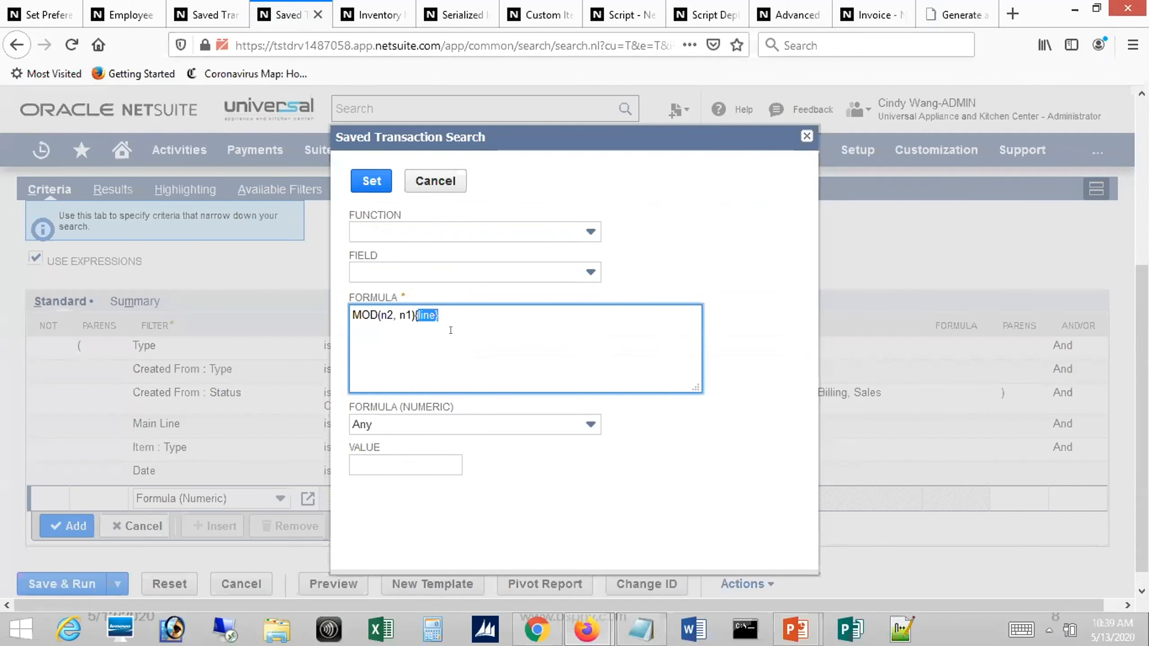
{"action": "key", "text": "BackSpace"}
{"action": "key", "text": "Left"}
{"action": "key", "text": "Left"}
{"action": "key", "text": "shift+Left"}
{"action": "key", "text": "shift+Left"}
{"action": "key", "text": "ctrl+v"}
{"action": "key", "text": "shift+Right"}
{"action": "key", "text": "shift+Right"}
{"action": "type", "text": "3"}
Set the formula condition to equal to 0 and apply the criterion to the search
{"action": "left_click", "coordinate": [453, 424]}
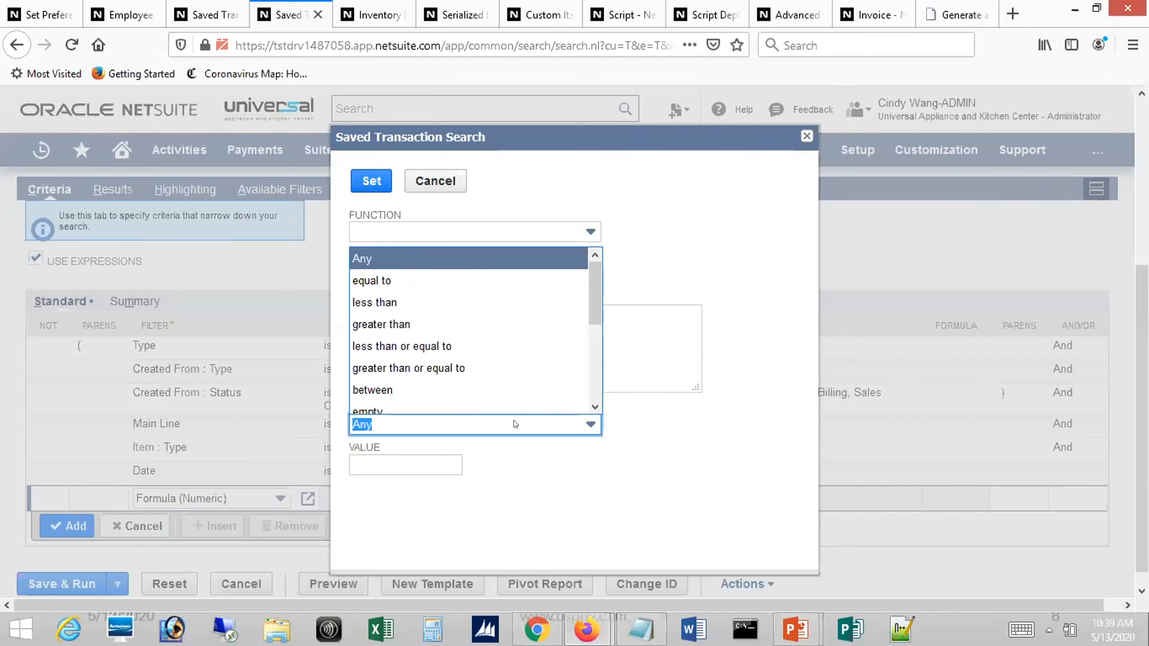
{"action": "left_click", "coordinate": [407, 280]}
{"action": "left_click", "coordinate": [389, 471]}
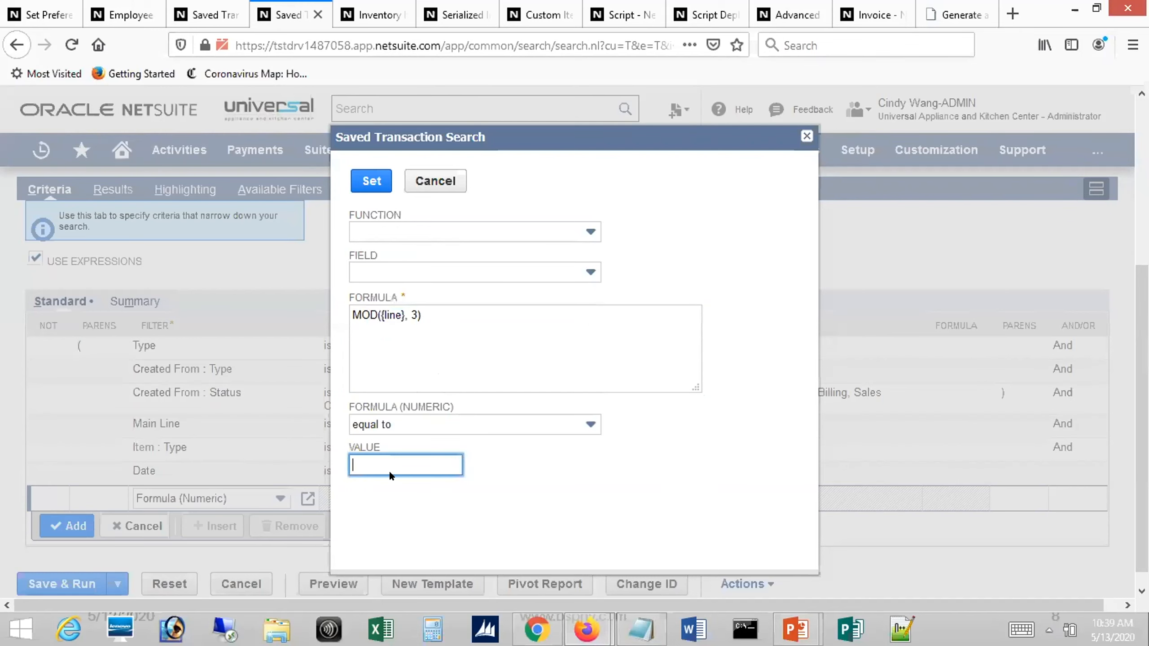
{"action": "type", "text": "0"}
{"action": "left_click", "coordinate": [368, 181]}
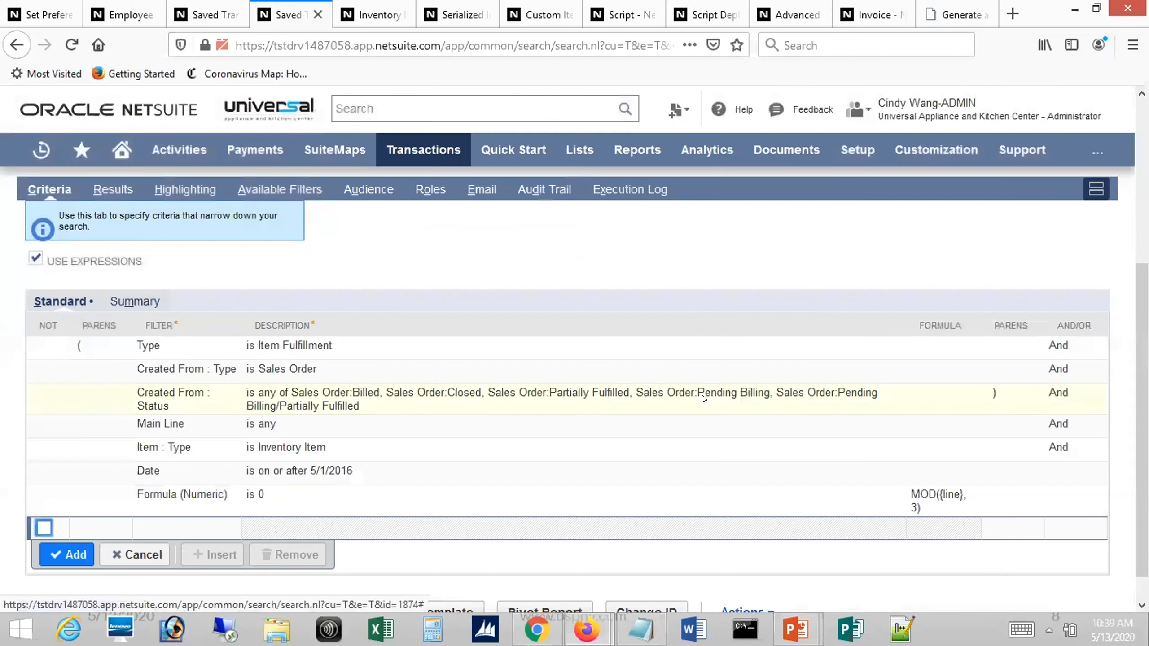
Save and run the search, and examine the line ID, amount and account columns of the filtered fulfillment rows
{"action": "scroll", "coordinate": [126, 576], "scroll_direction": "down", "scroll_amount": 1}
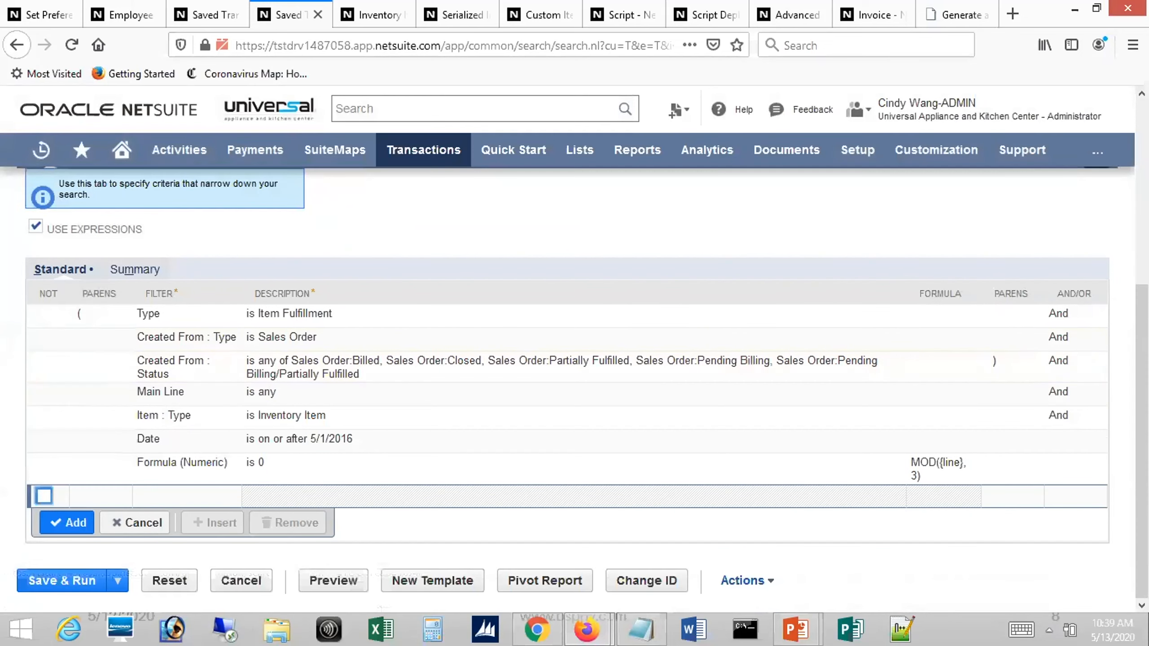
{"action": "left_click", "coordinate": [49, 579]}
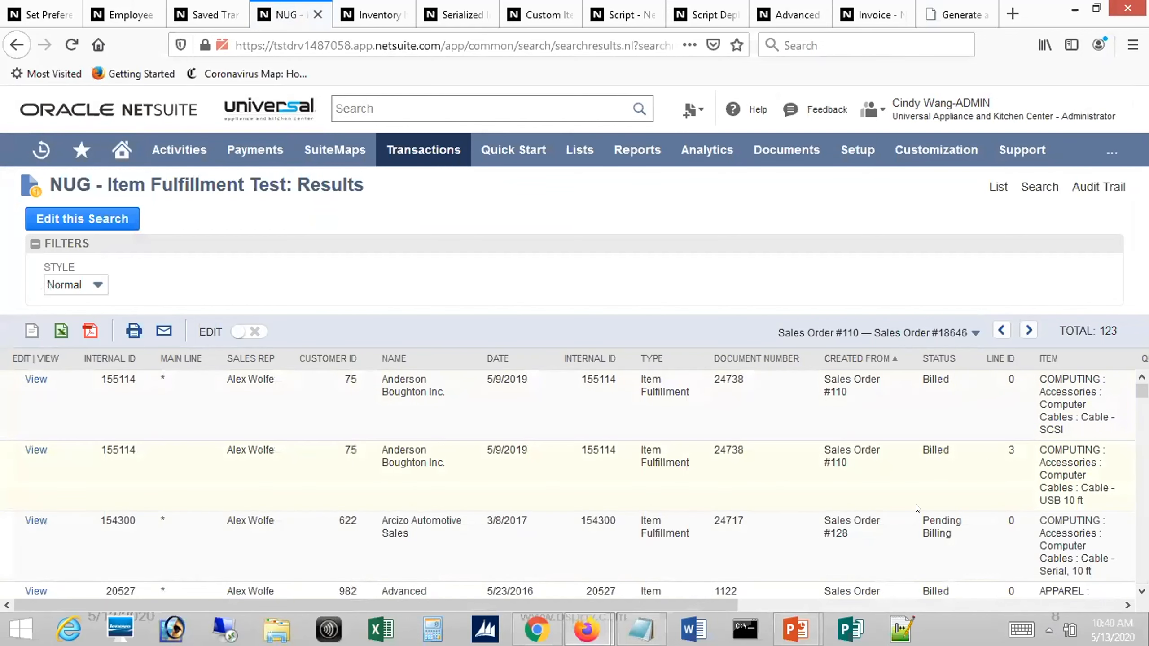
{"action": "left_click_drag", "start_coordinate": [700, 608], "coordinate": [1145, 559]}
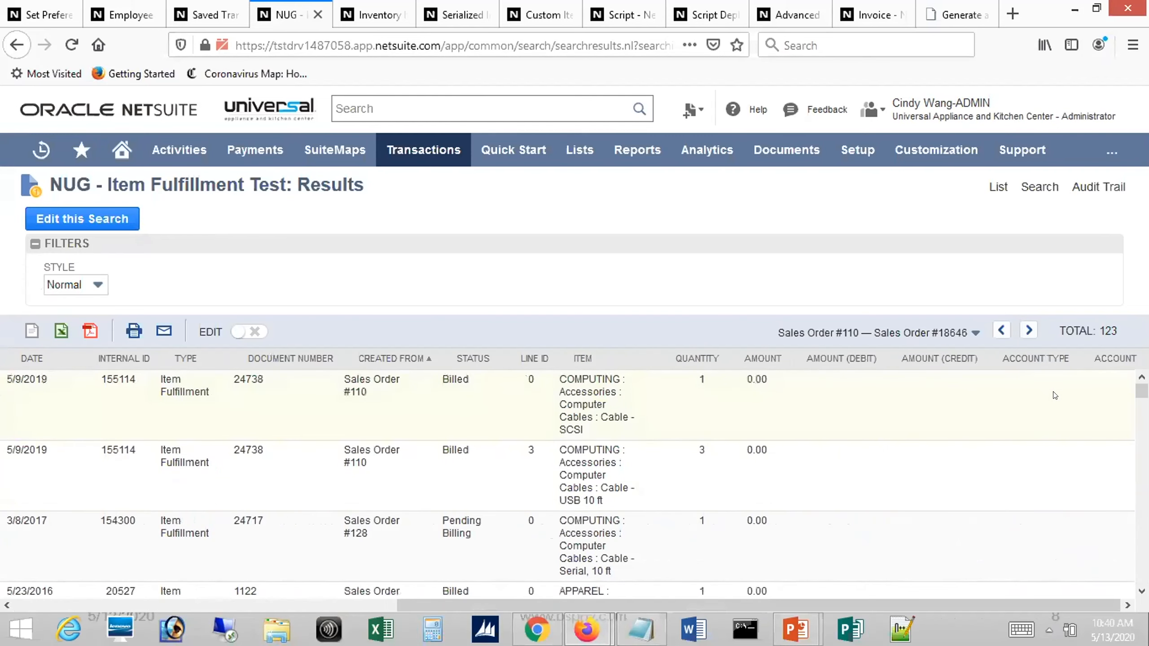
{"action": "left_click_drag", "start_coordinate": [905, 609], "coordinate": [407, 597]}
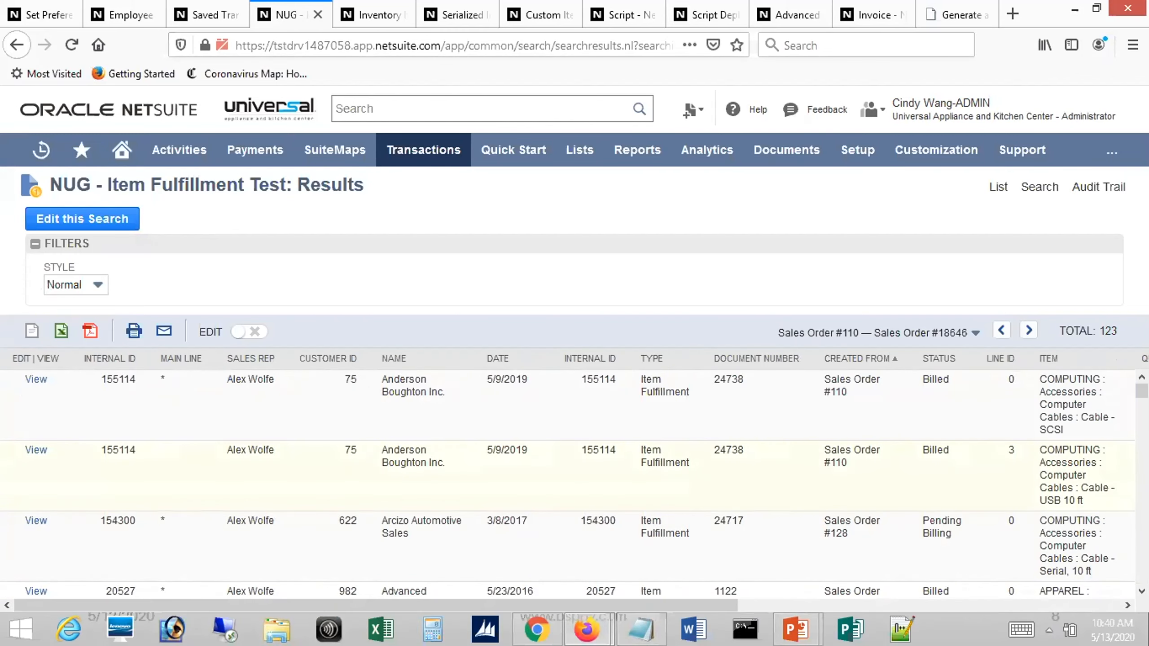
{"action": "left_click_drag", "start_coordinate": [1142, 390], "coordinate": [1142, 456]}
{"action": "scroll", "coordinate": [806, 577], "scroll_direction": "up", "scroll_amount": 10}
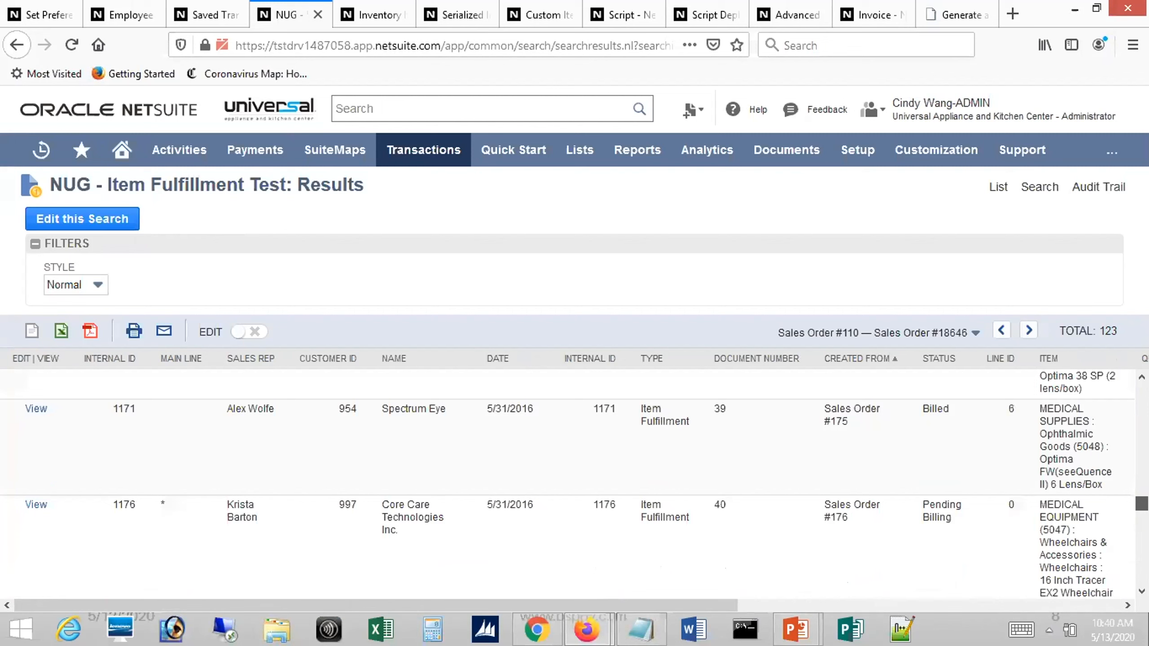
{"action": "left_click_drag", "start_coordinate": [715, 597], "coordinate": [582, 585]}
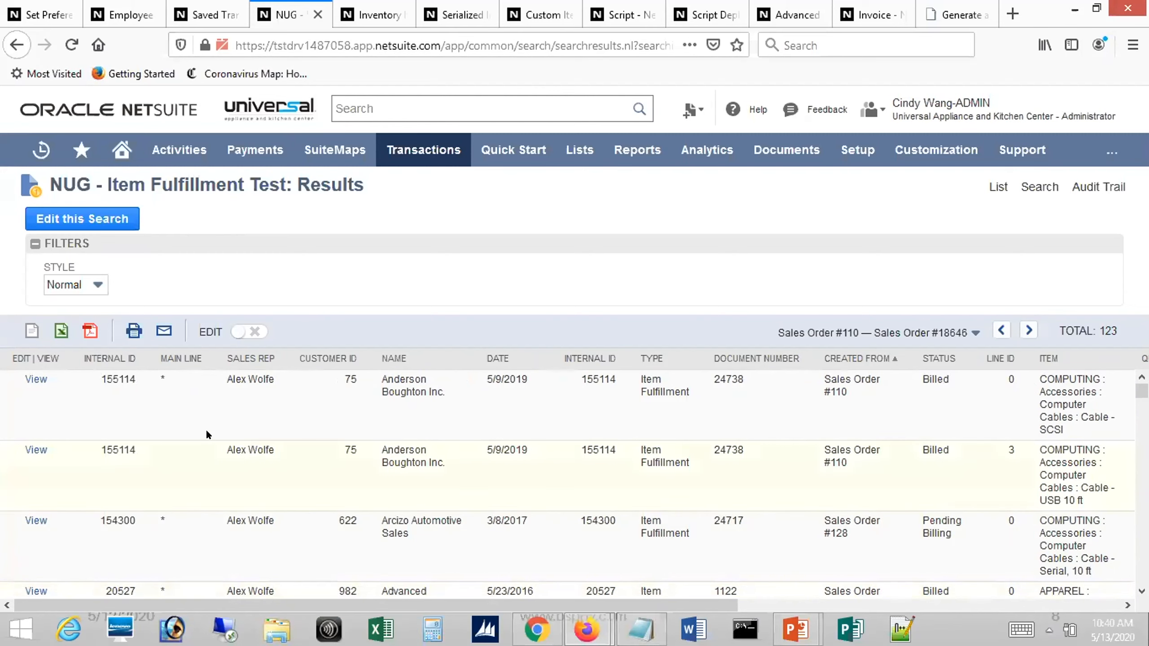
Reopen the search for editing and remove the Formula (Numeric) criterion
{"action": "left_click", "coordinate": [88, 221]}
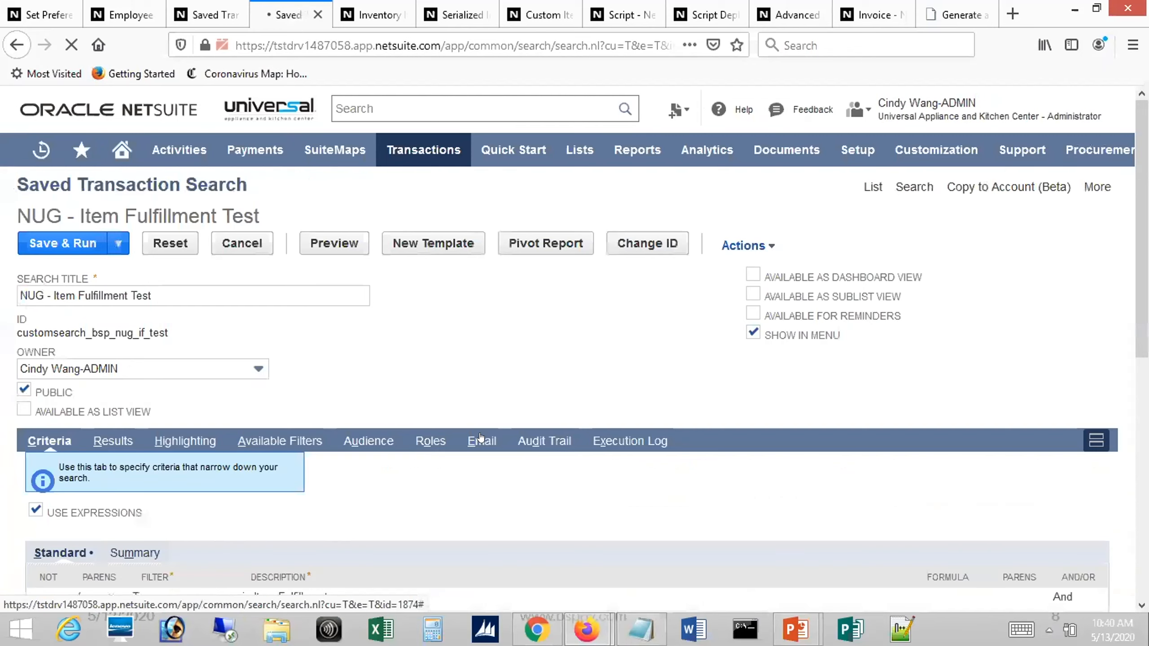
{"action": "scroll", "coordinate": [572, 421], "scroll_direction": "down", "scroll_amount": 5}
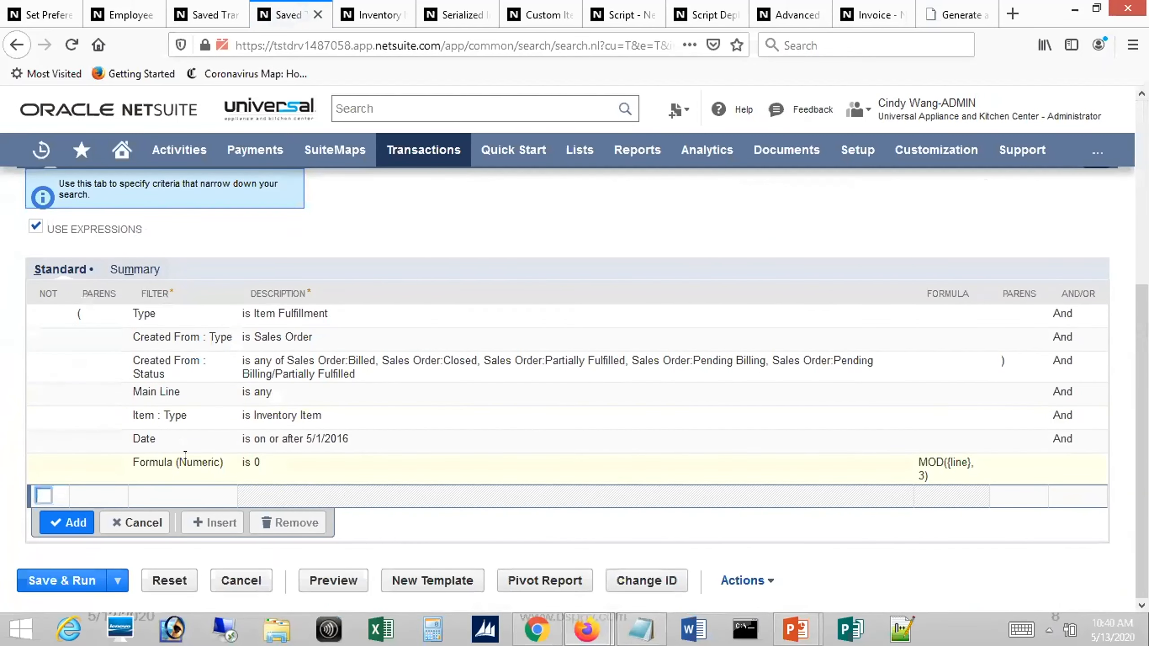
{"action": "left_click", "coordinate": [193, 465]}
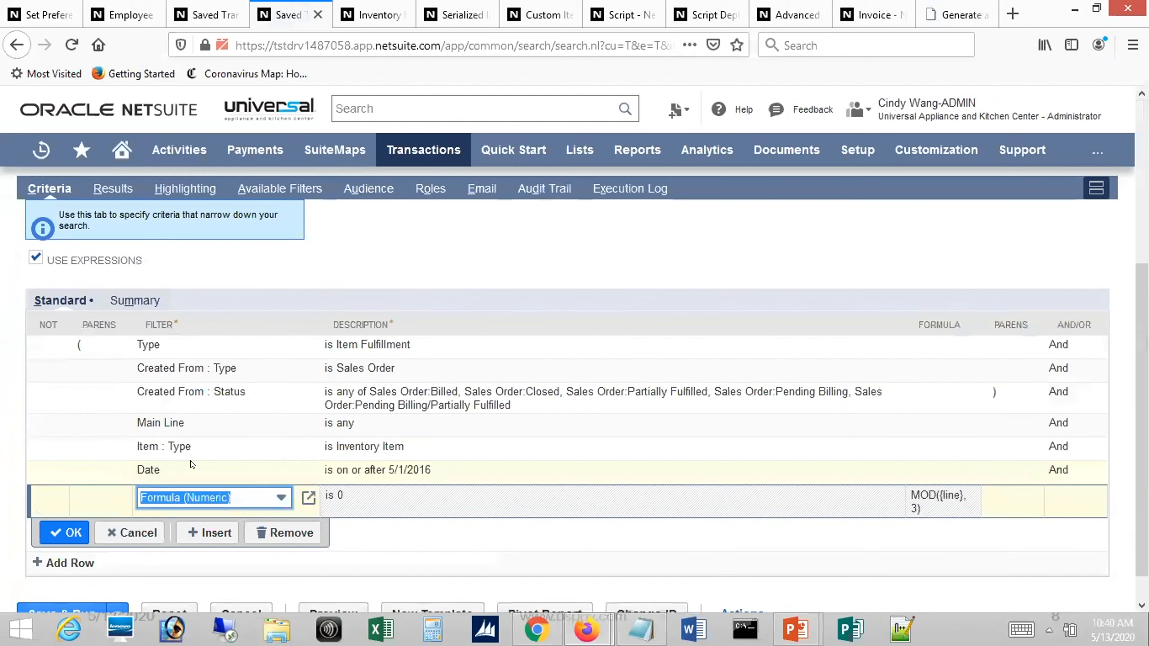
{"action": "left_click", "coordinate": [287, 532]}
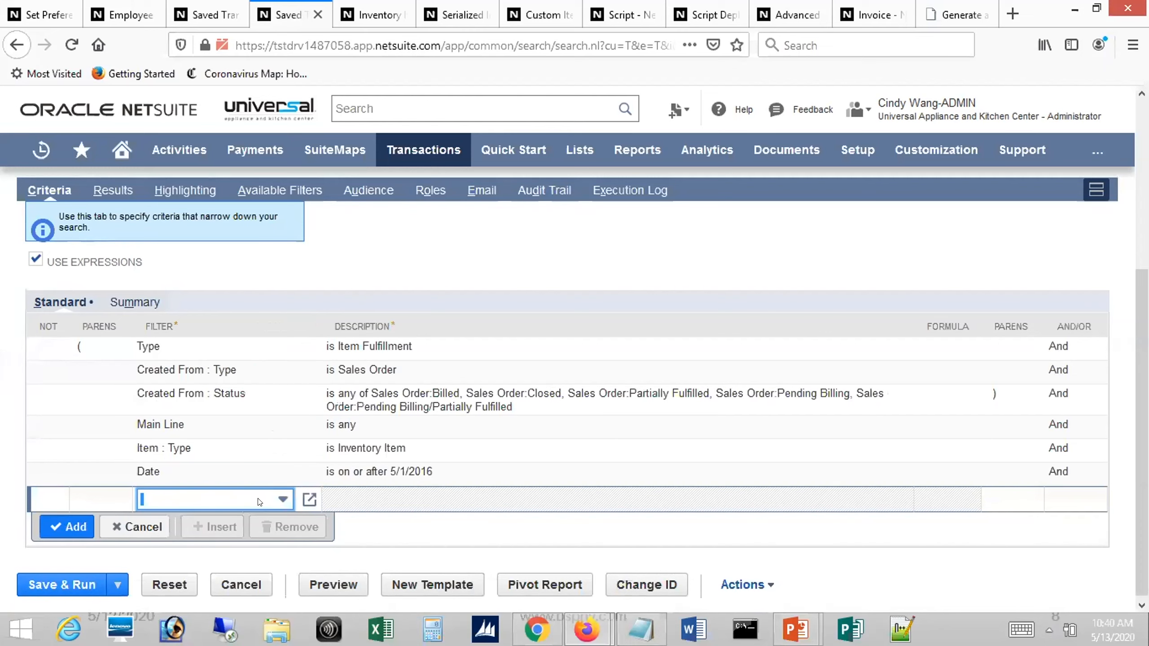
Add an Account Type criterion set to any of - None -
{"action": "left_click", "coordinate": [275, 503]}
{"action": "type", "text": "Account"}
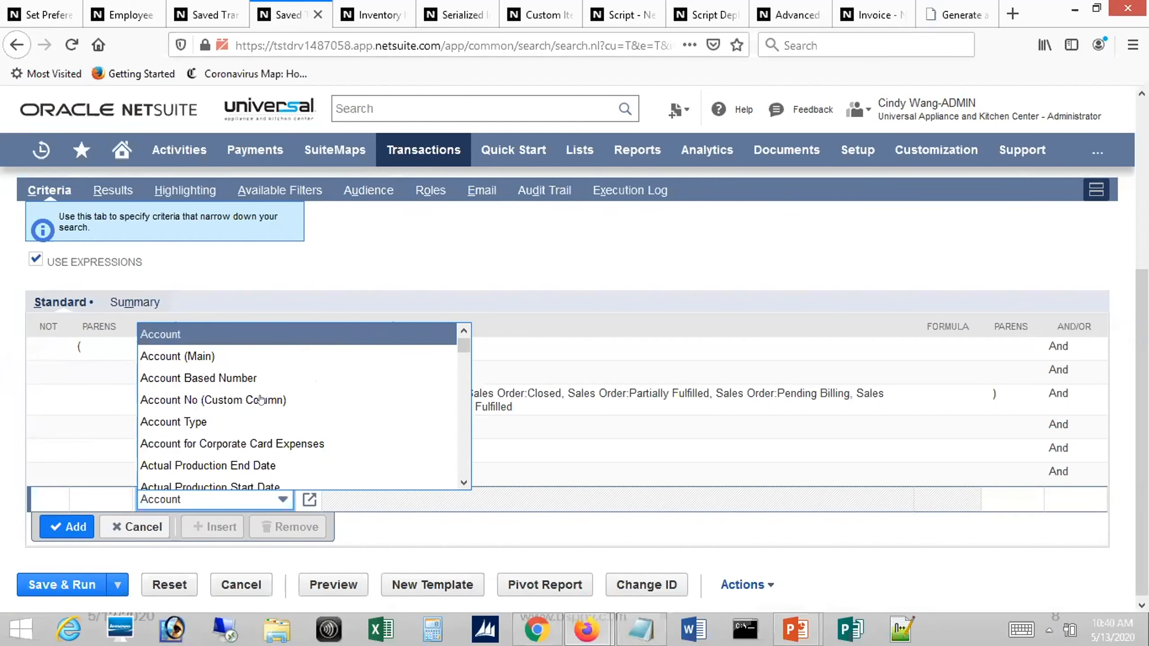
{"action": "left_click", "coordinate": [233, 423]}
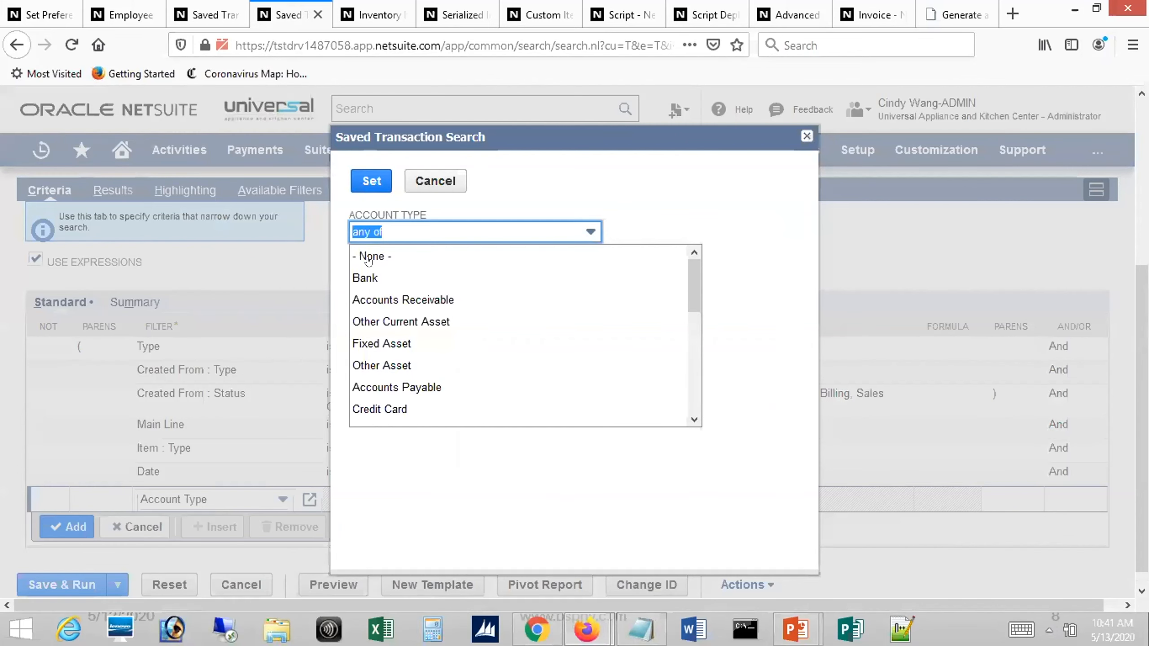
{"action": "left_click", "coordinate": [368, 259]}
{"action": "left_click", "coordinate": [370, 182]}
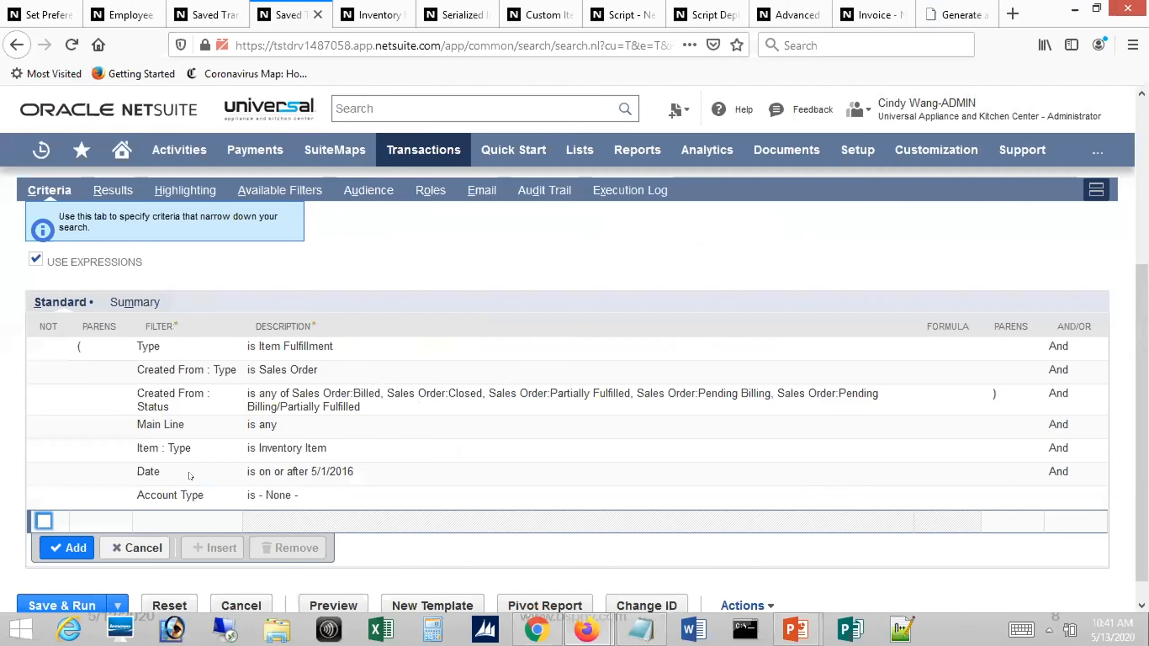
Save and run the search with the Account Type filter, and examine the amount and account columns of the results
{"action": "left_click", "coordinate": [49, 609]}
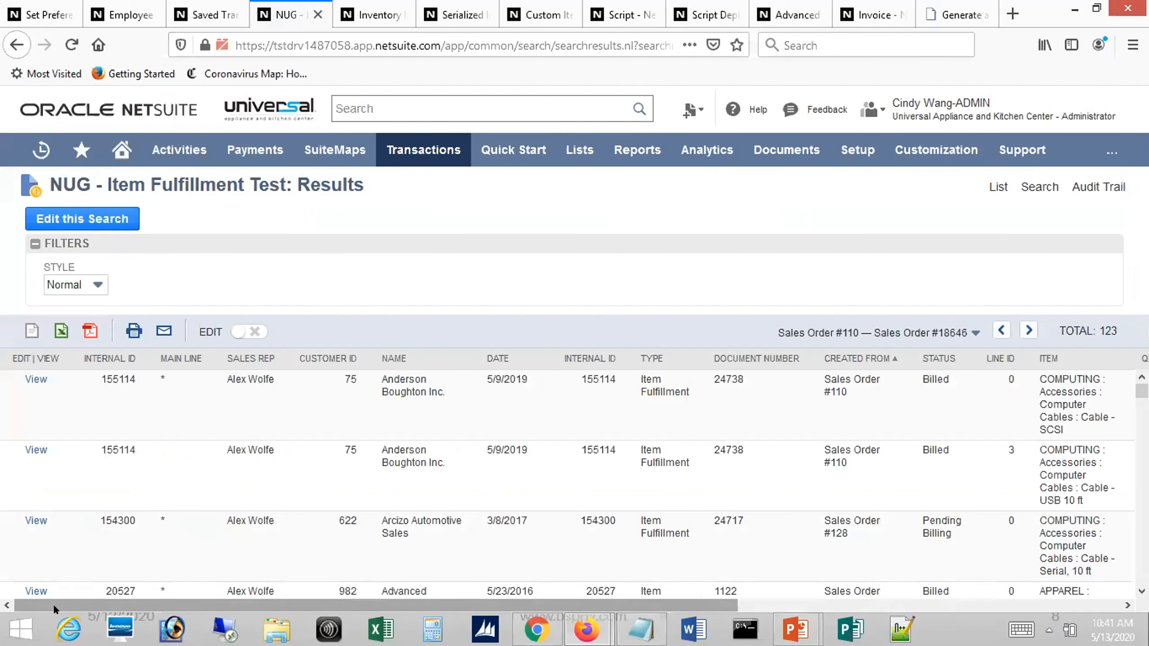
{"action": "left_click_drag", "start_coordinate": [394, 606], "coordinate": [914, 582]}
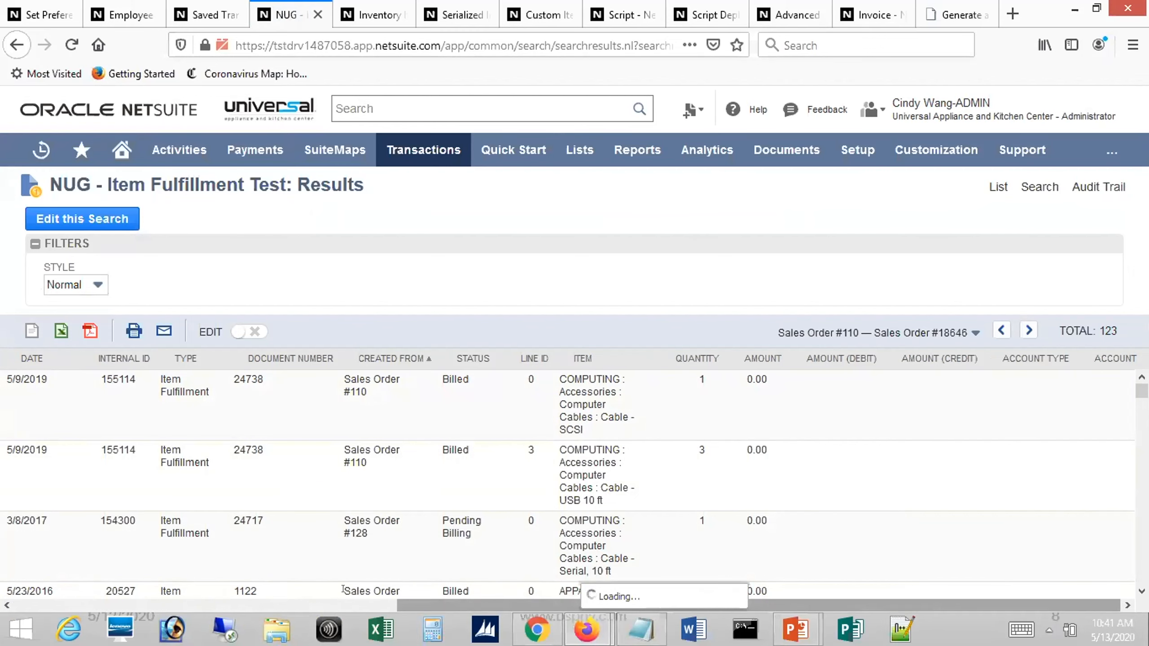
{"action": "left_click", "coordinate": [348, 605]}
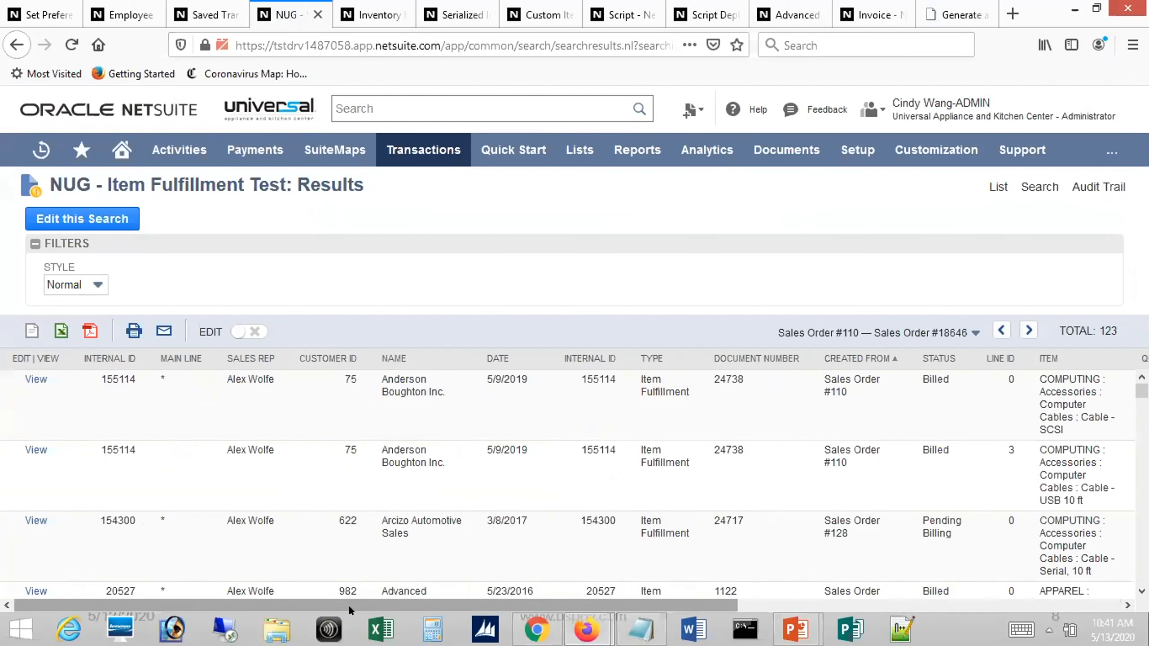
Reopen the item fulfillment search for editing and change the Account Type criterion from none to Cost of Goods Sold
{"action": "left_click", "coordinate": [99, 229]}
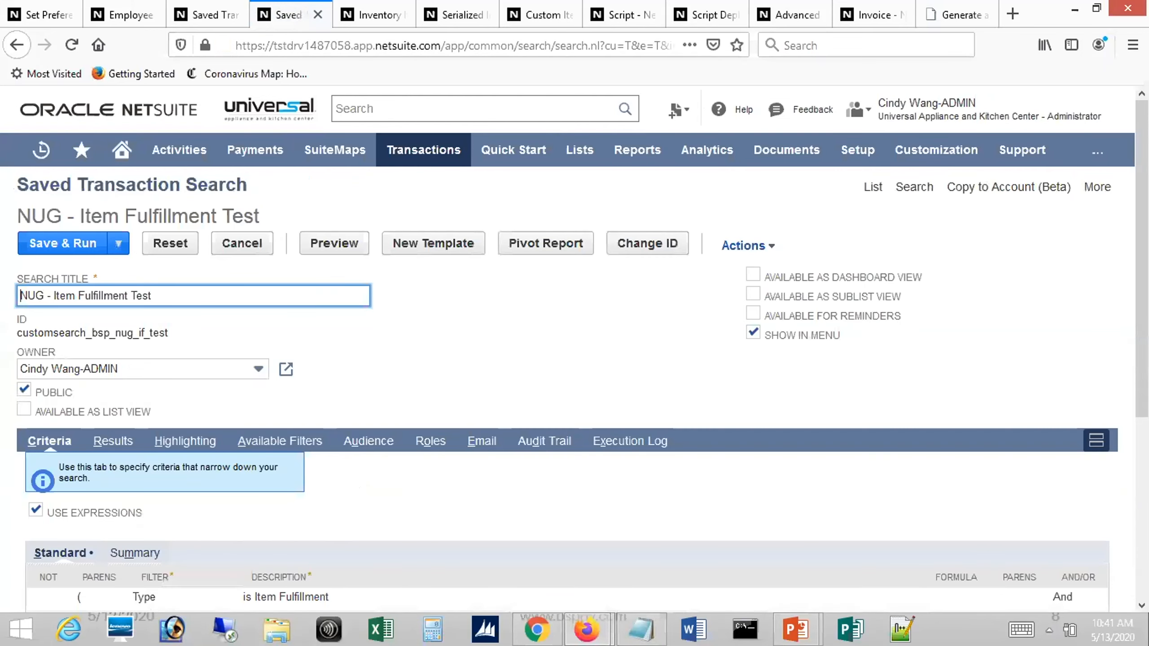
{"action": "scroll", "coordinate": [510, 480], "scroll_direction": "down", "scroll_amount": 5}
{"action": "left_click", "coordinate": [248, 471]}
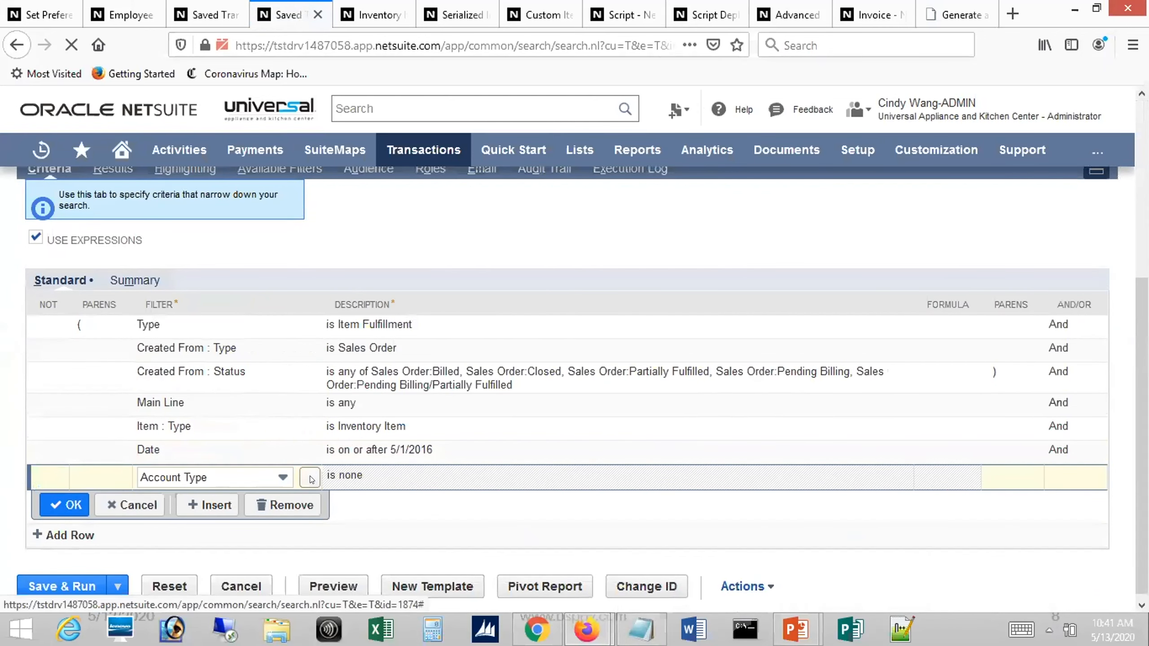
{"action": "left_click", "coordinate": [310, 477]}
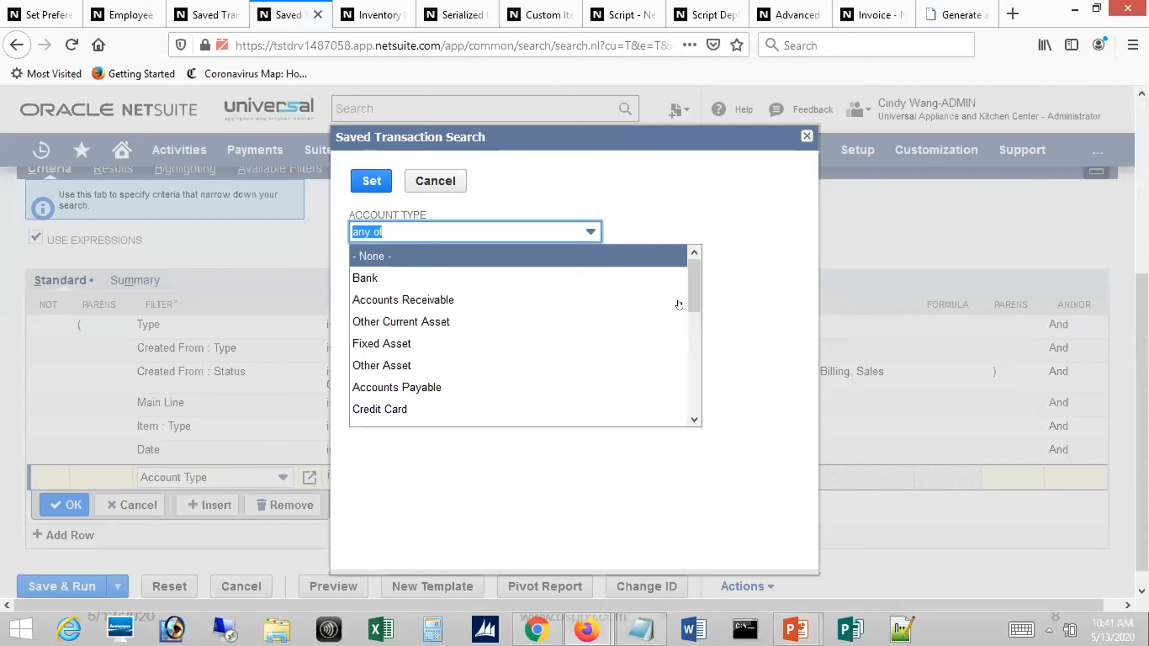
{"action": "left_click_drag", "start_coordinate": [698, 313], "coordinate": [701, 370]}
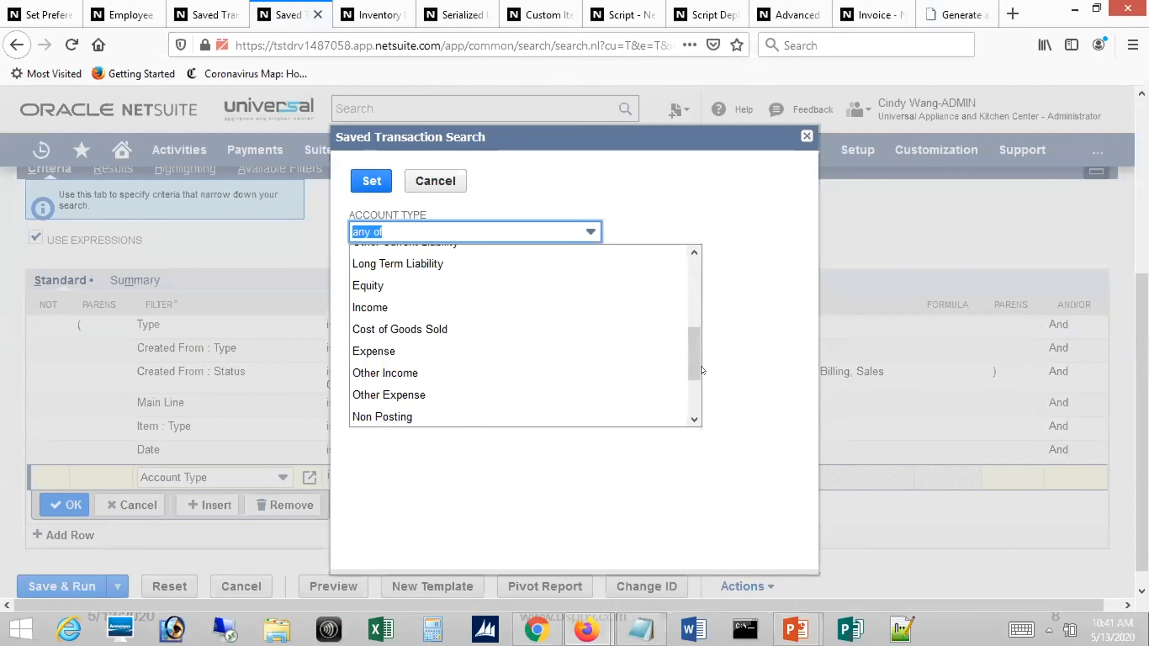
{"action": "left_click", "coordinate": [358, 330]}
{"action": "left_click", "coordinate": [370, 181]}
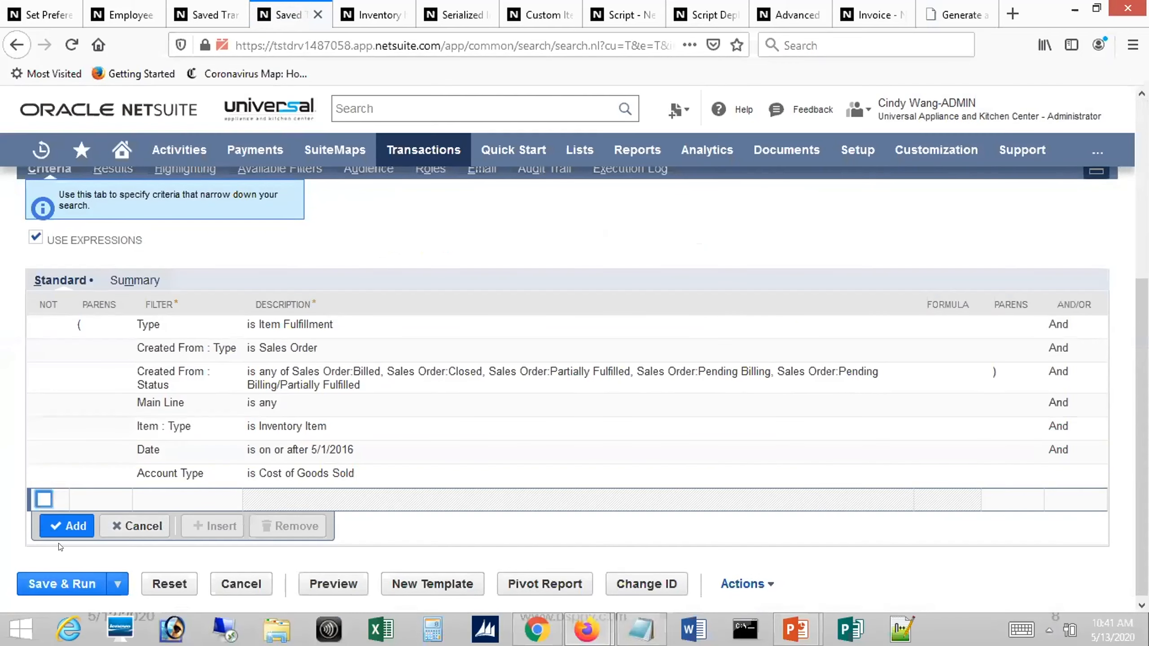
Save and run the search with the Cost of Goods Sold filter, and examine the line ID, amount and account columns
{"action": "left_click", "coordinate": [60, 585]}
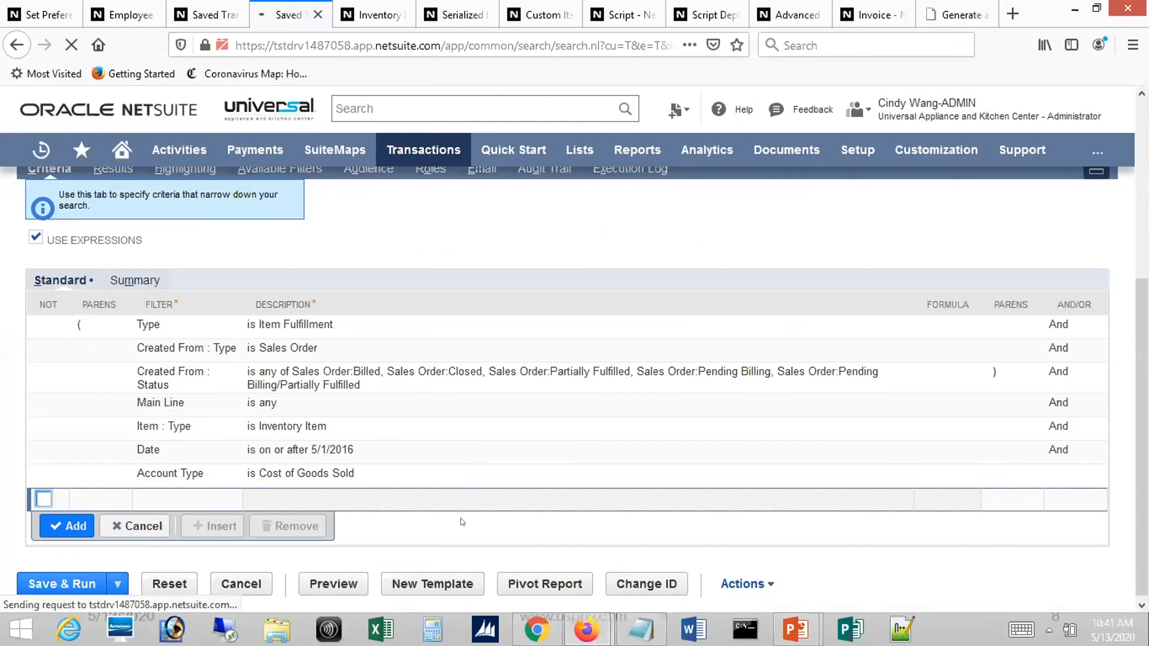
{"action": "left_click_drag", "start_coordinate": [418, 607], "coordinate": [811, 605]}
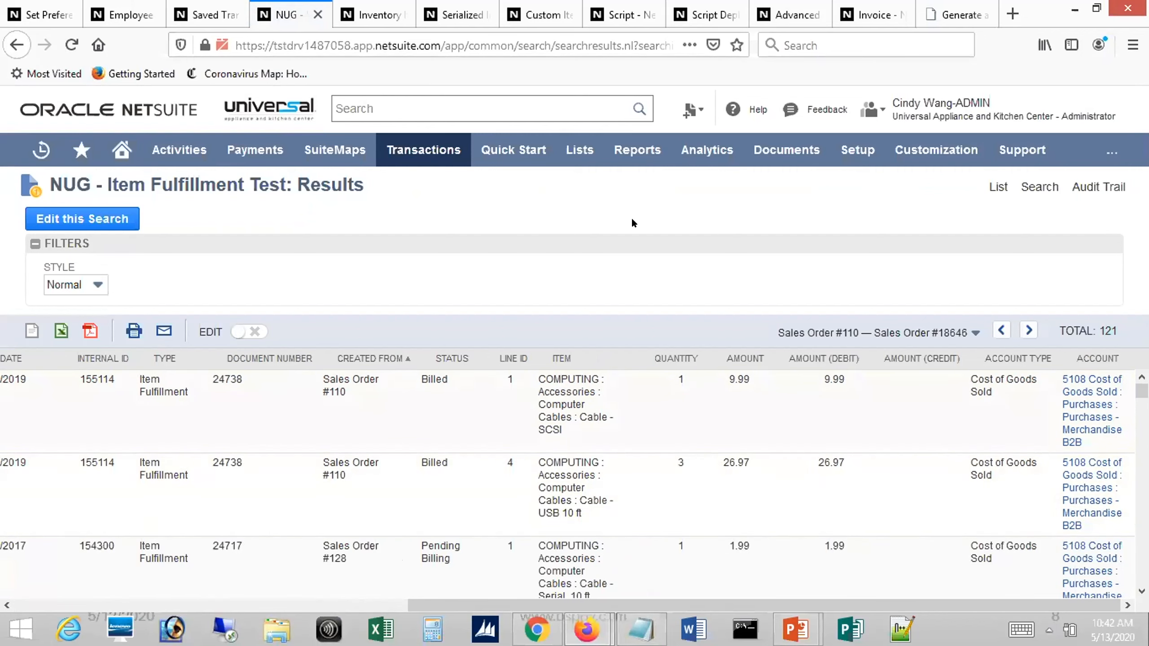
Switch to the PowerPoint slide show and advance to the slide on item fulfillment/receipt saved searches returning 3 rows per line
{"action": "key", "text": "alt+Tab"}
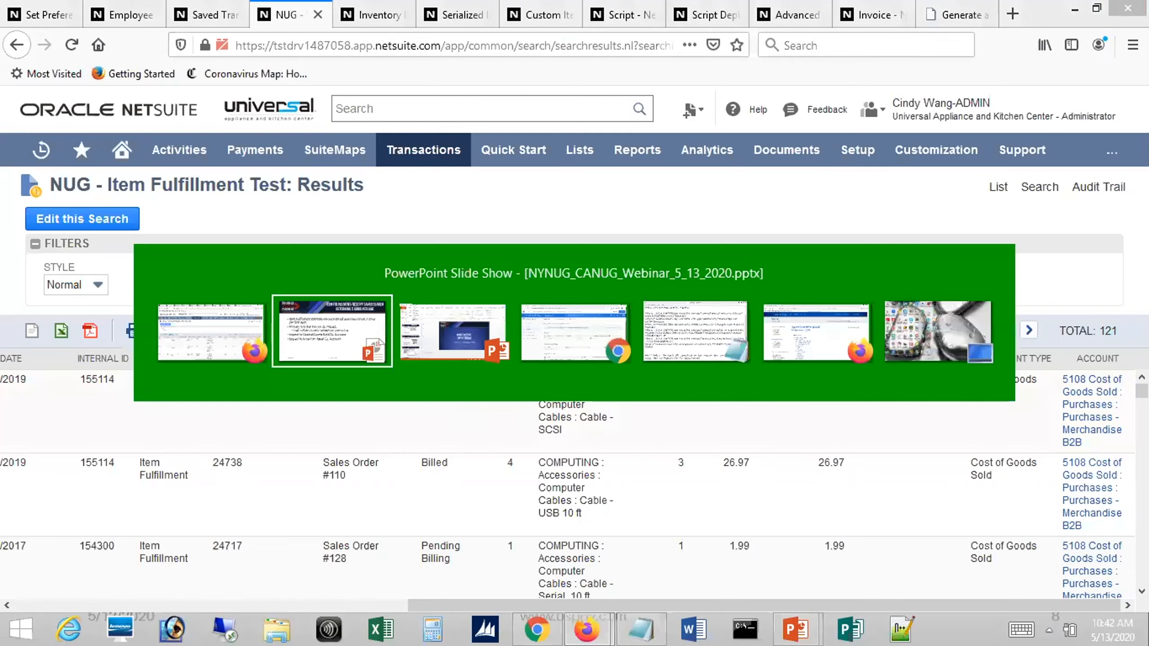
{"action": "key", "text": "Right"}
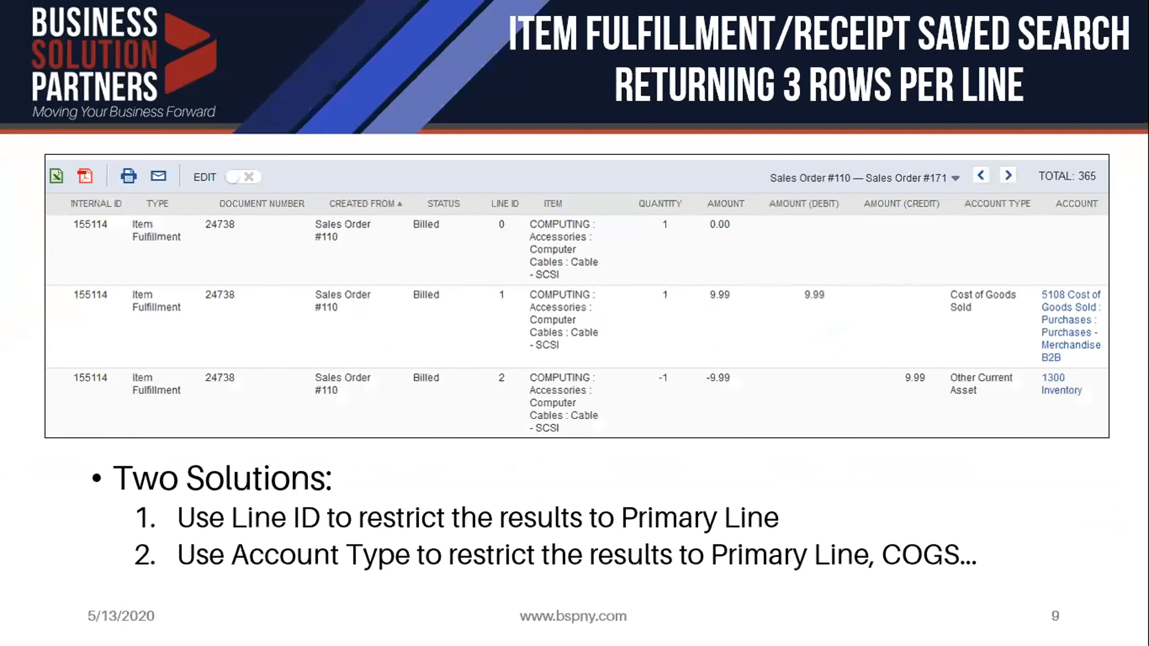
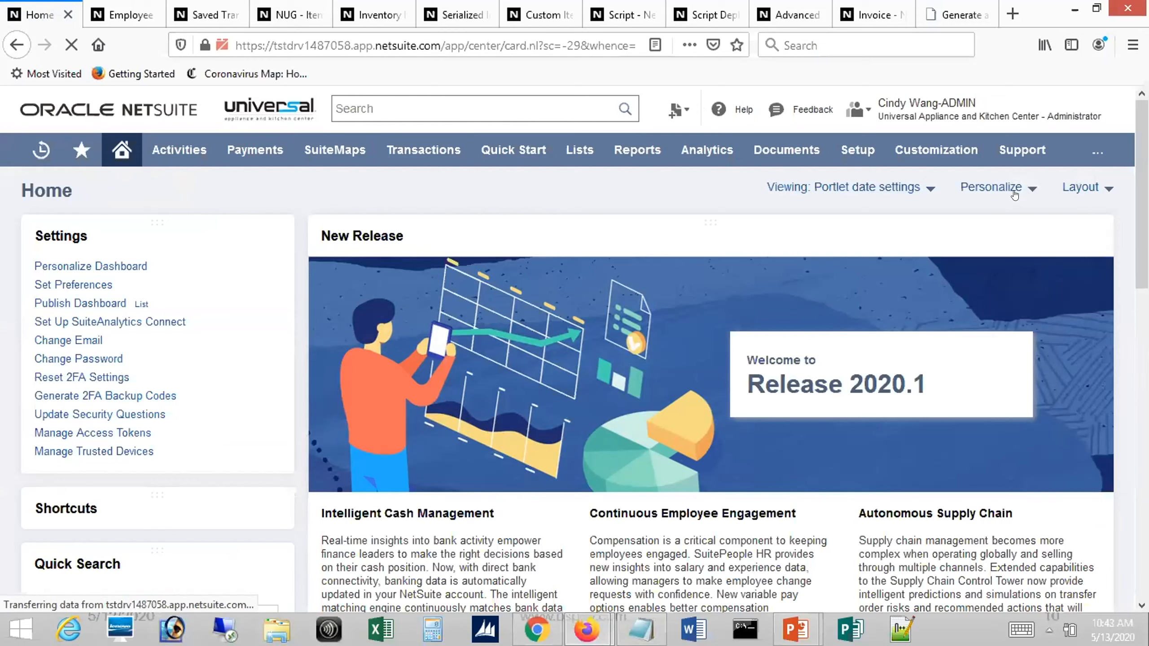
Add a Custom Portlet above the New Release portlet on the home dashboard and close the dashboard personalization
{"action": "left_click", "coordinate": [1030, 195]}
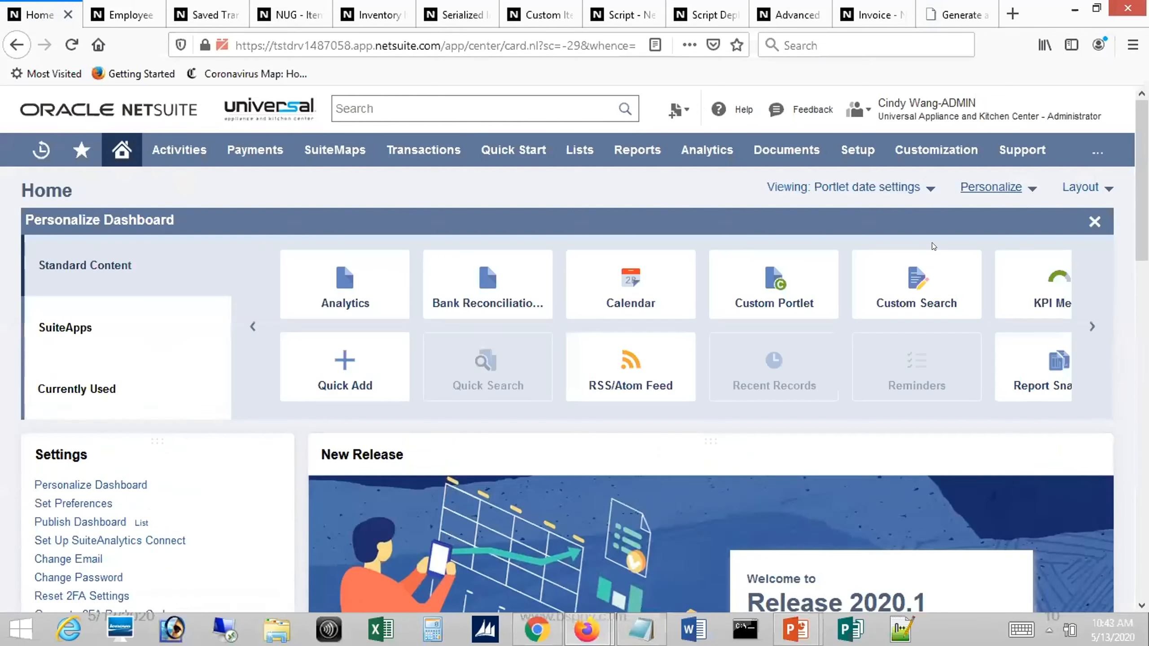
{"action": "left_click_drag", "start_coordinate": [772, 276], "coordinate": [662, 463]}
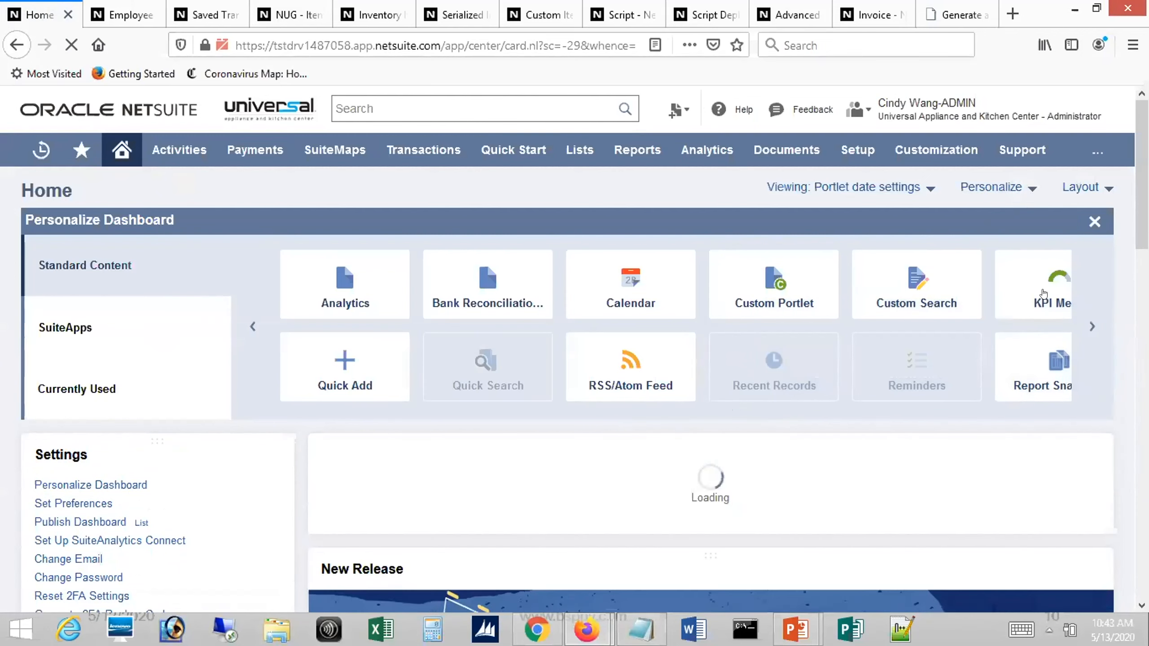
{"action": "left_click", "coordinate": [1094, 222]}
{"action": "mouse_move", "coordinate": [1142, 194]}
{"action": "left_mouse_down"}
{"action": "mouse_move", "coordinate": [1142, 224]}
{"action": "mouse_move", "coordinate": [1142, 206]}
{"action": "left_mouse_up"}
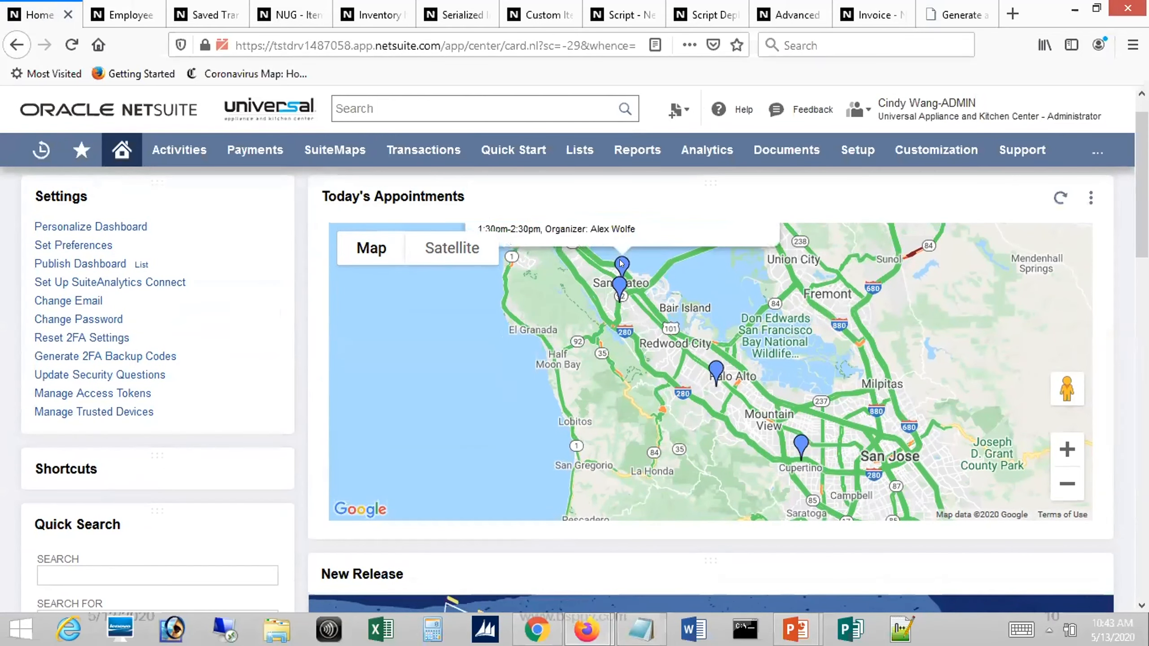
Examine the northernmost San Mateo appointment on the map and its event record in a separate tab, returning to the dashboard and closing the marker's details
{"action": "left_click", "coordinate": [619, 266]}
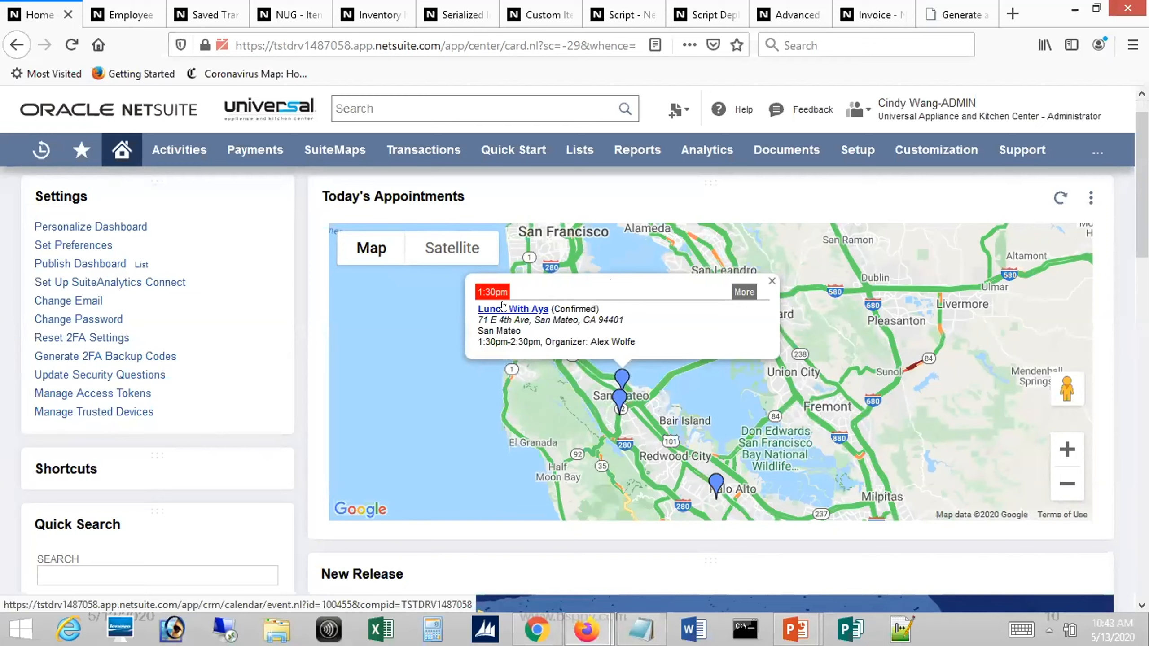
{"action": "middle_click", "coordinate": [503, 308]}
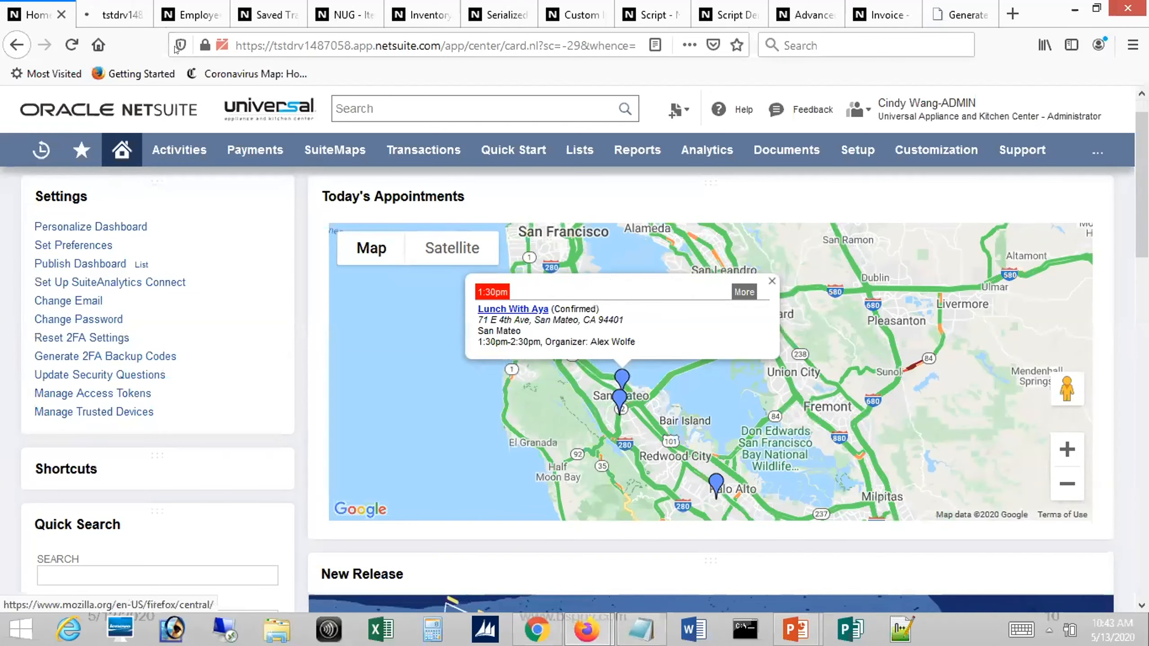
{"action": "left_click", "coordinate": [110, 11]}
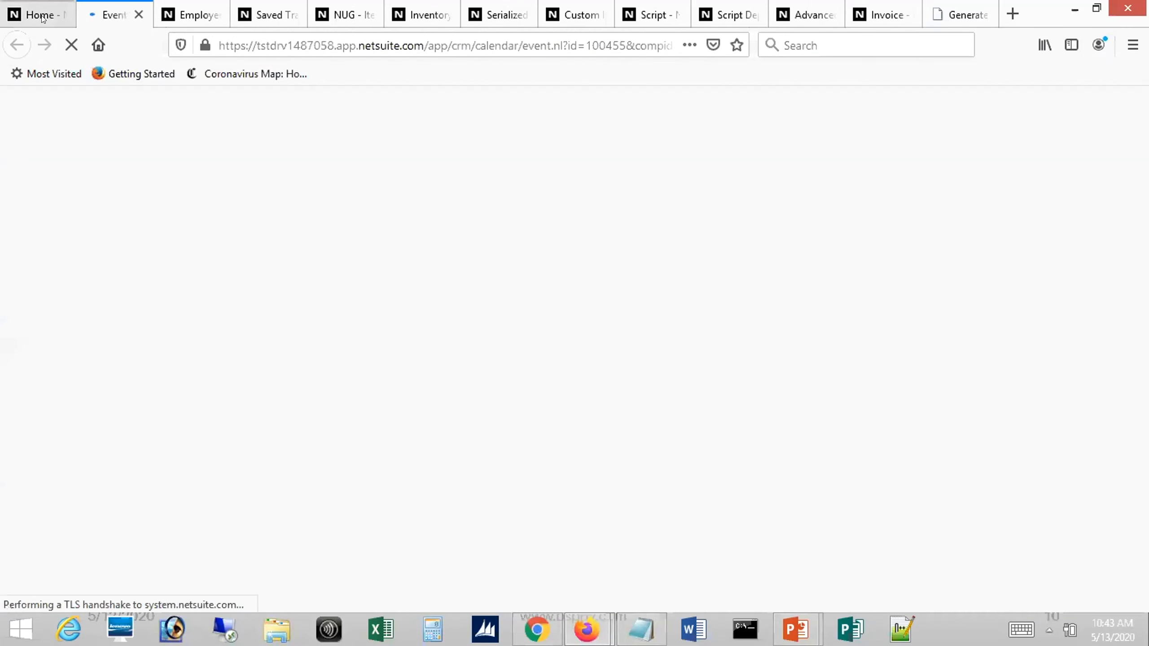
{"action": "left_click", "coordinate": [41, 17]}
{"action": "left_click", "coordinate": [109, 5]}
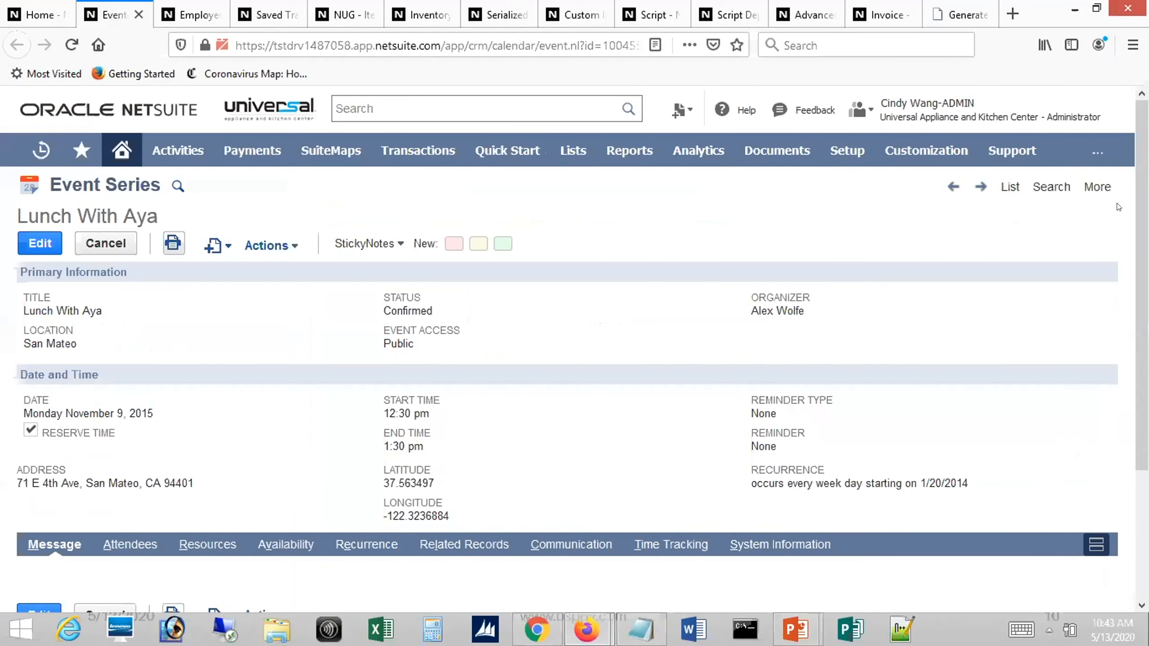
{"action": "mouse_move", "coordinate": [1142, 213]}
{"action": "left_mouse_down"}
{"action": "mouse_move", "coordinate": [1141, 308]}
{"action": "mouse_move", "coordinate": [1141, 206]}
{"action": "left_mouse_up"}
{"action": "left_click", "coordinate": [43, 12]}
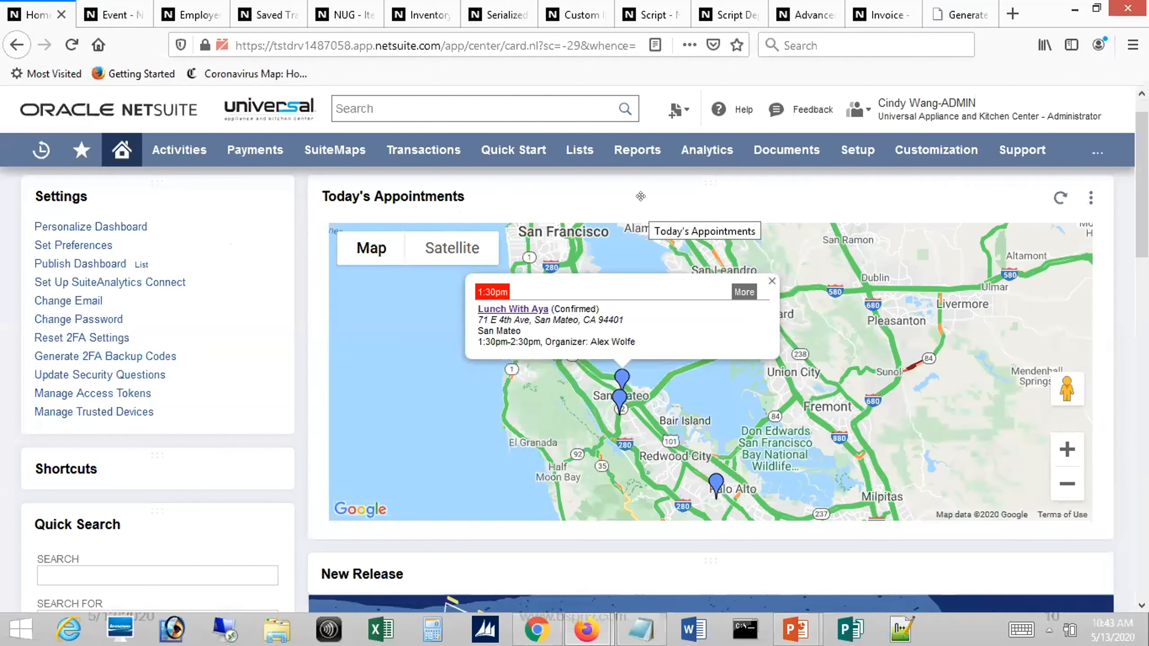
{"action": "left_click", "coordinate": [770, 280]}
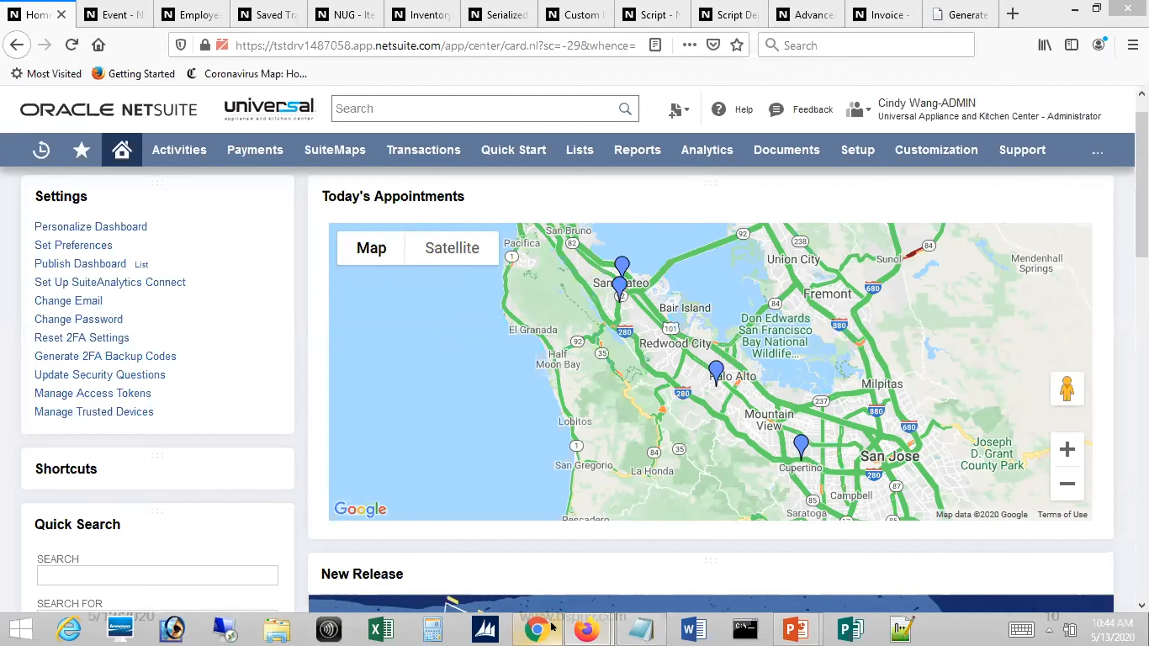
Switch to Chrome to examine the API key entry on the Google Cloud Platform Credentials page, and return to the NetSuite dashboard
{"action": "mouse_move", "coordinate": [553, 627]}
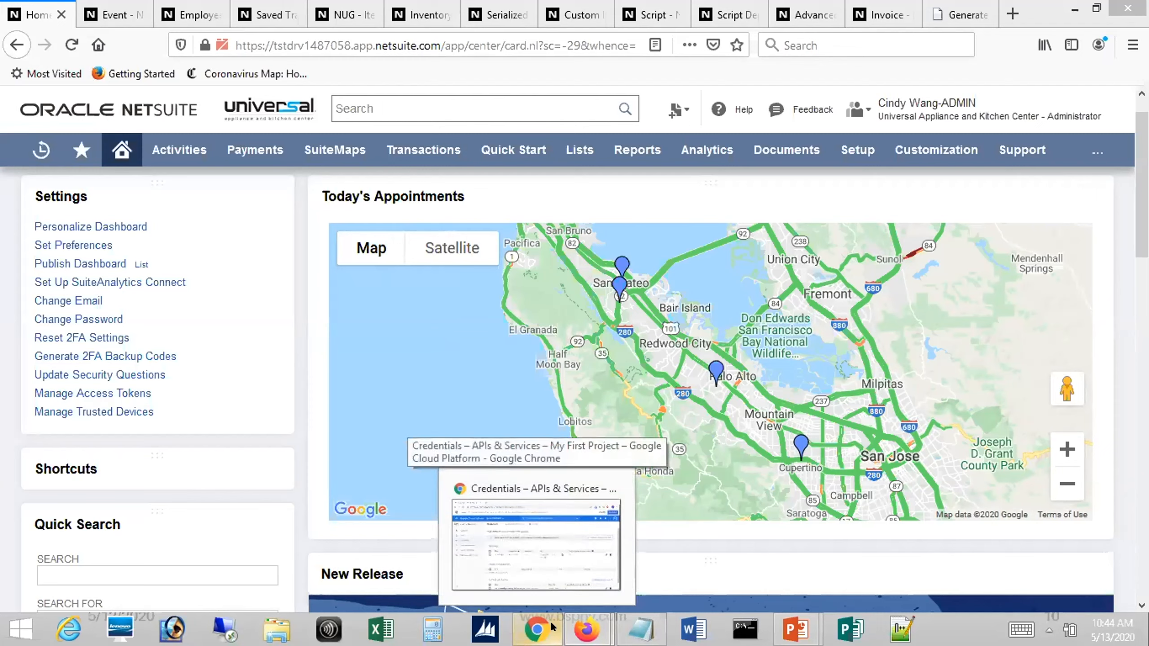
{"action": "left_click", "coordinate": [539, 564]}
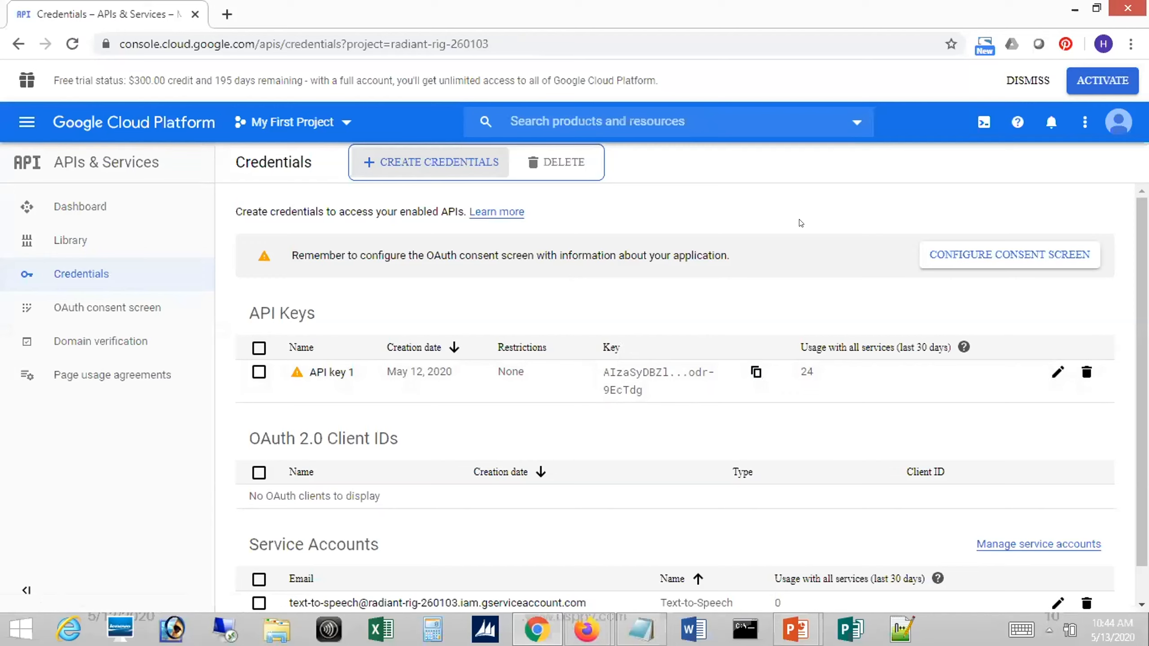
{"action": "key", "text": "alt+Tab"}
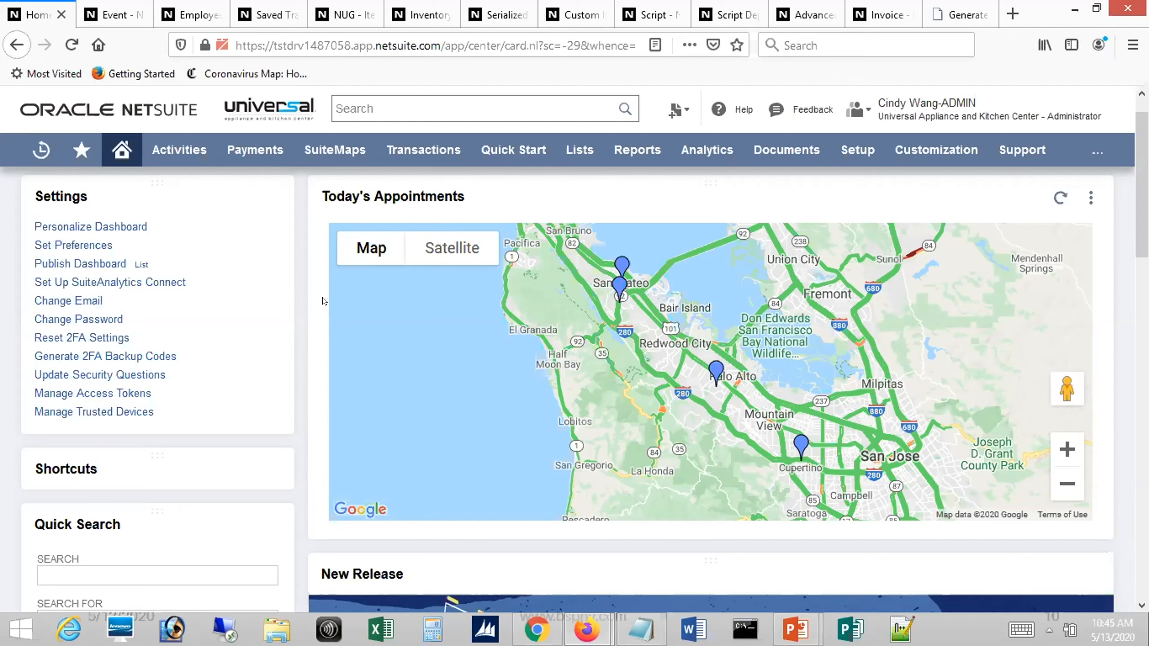
Open the list of customization scripts in a separate browser tab
{"action": "mouse_move", "coordinate": [435, 154]}
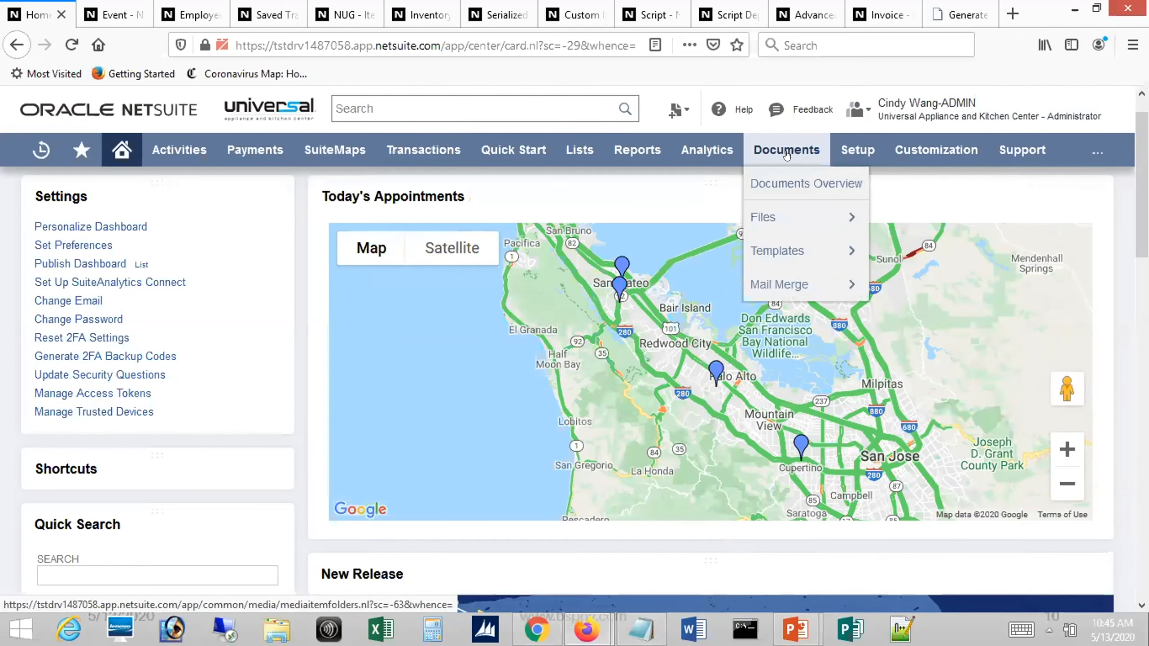
{"action": "mouse_move", "coordinate": [932, 171]}
{"action": "mouse_move", "coordinate": [973, 285]}
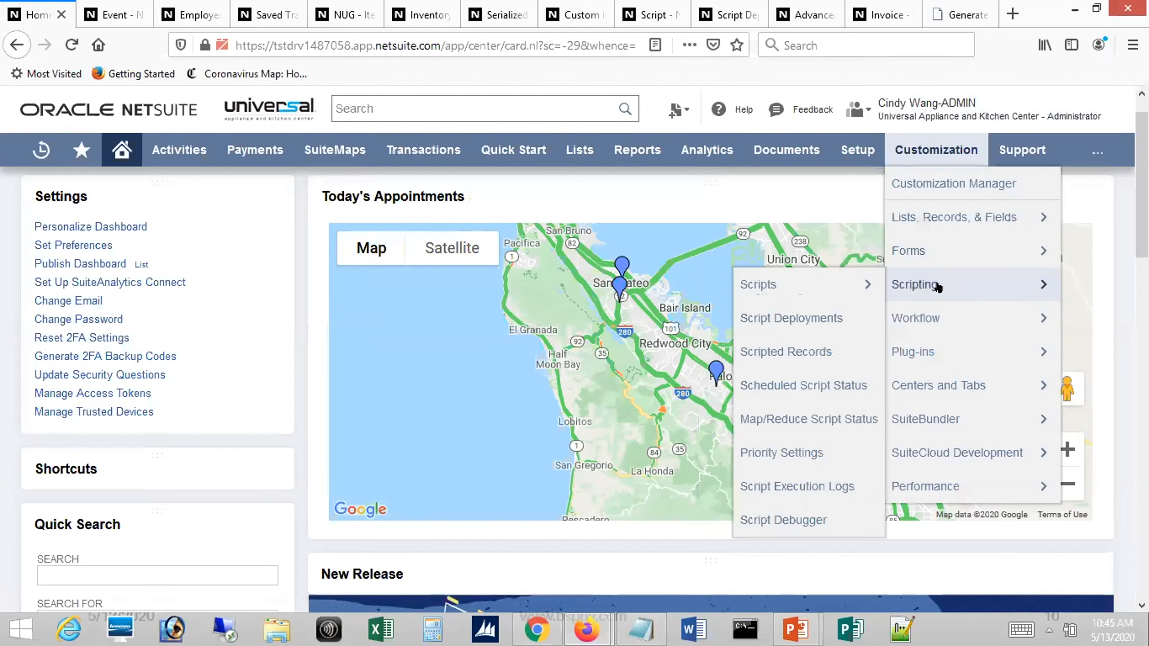
{"action": "middle_click", "coordinate": [784, 288]}
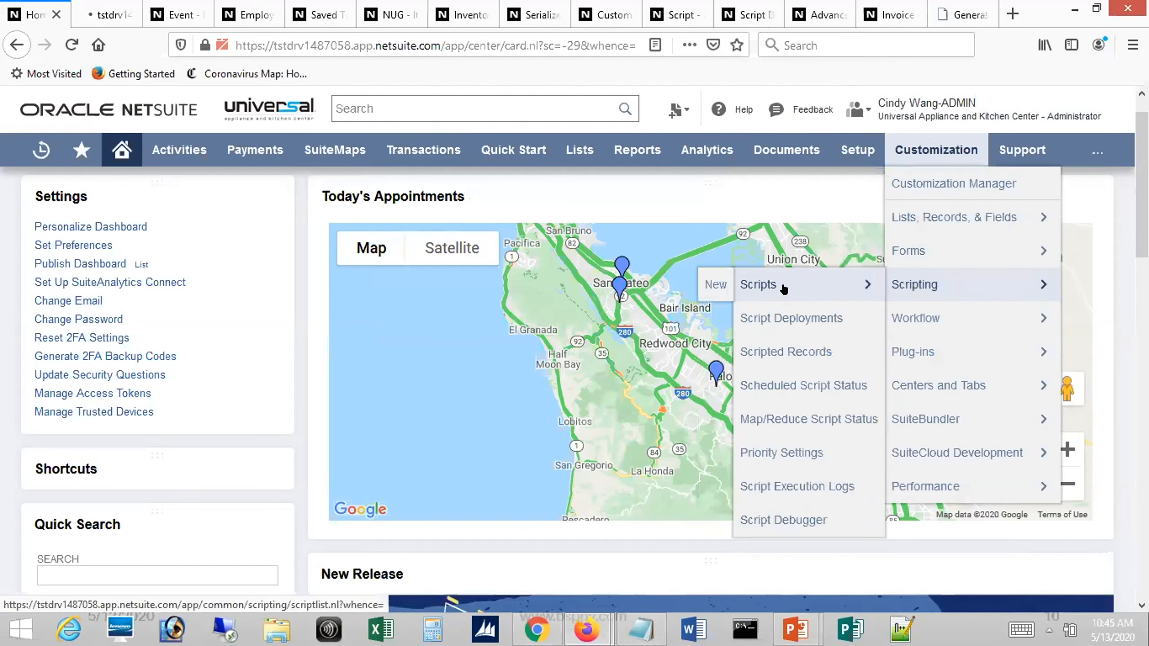
{"action": "left_click", "coordinate": [74, 17]}
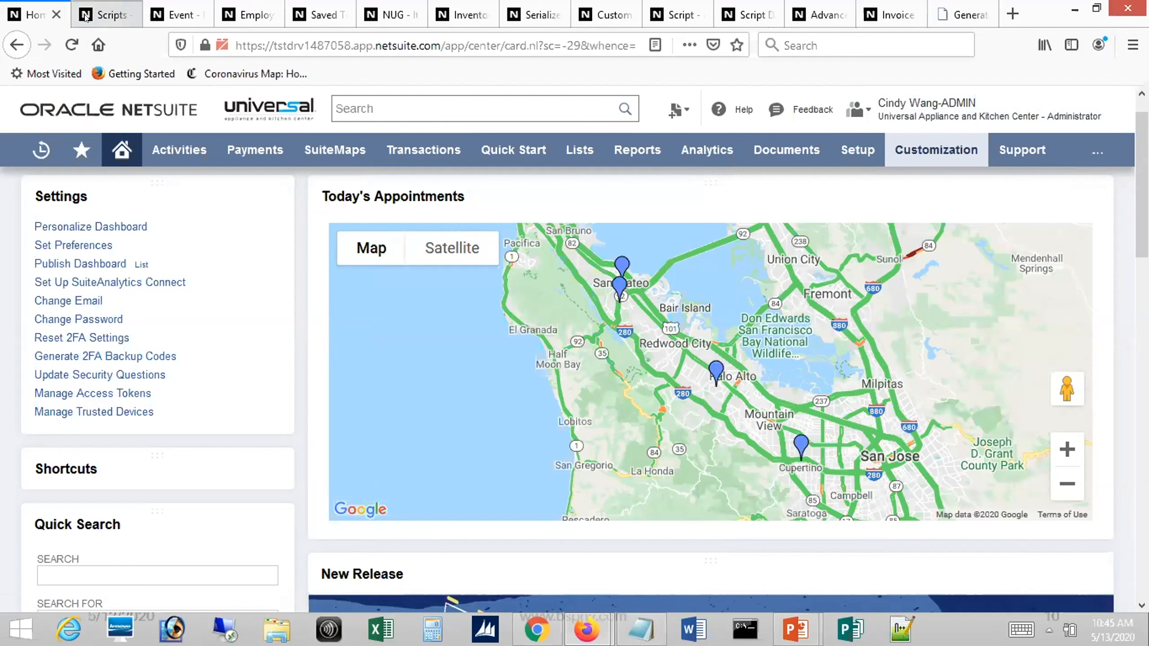
Filter the Scripts list by the Portlet type
{"action": "left_click", "coordinate": [152, 285]}
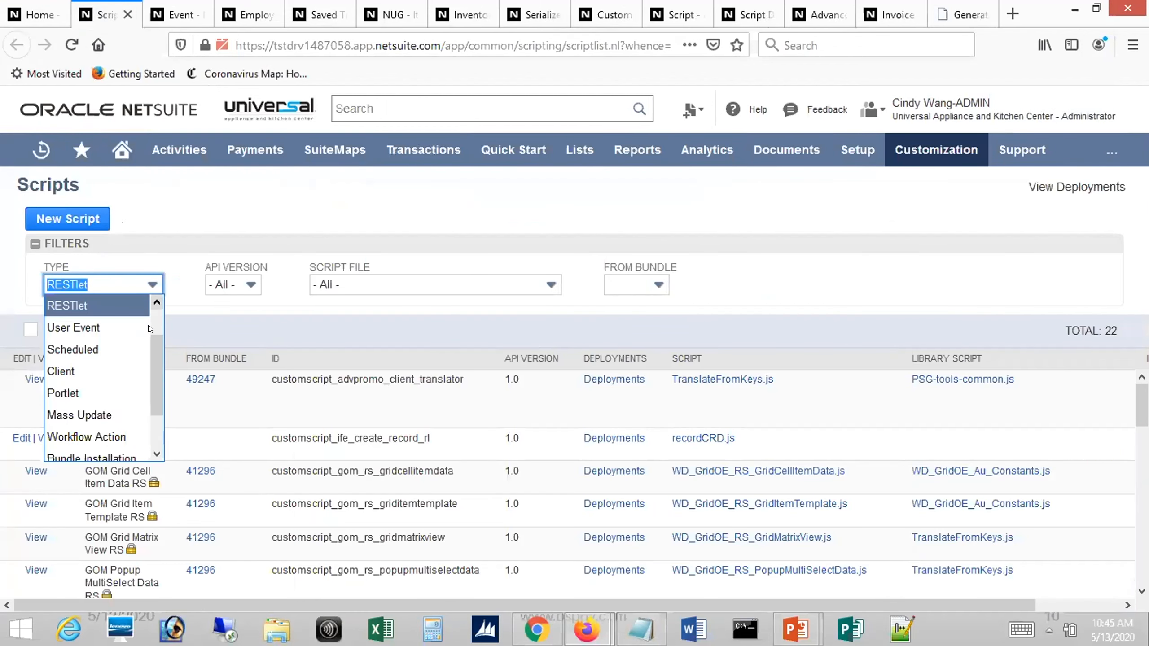
{"action": "scroll", "coordinate": [150, 342], "scroll_direction": "down", "scroll_amount": 1}
{"action": "left_click_drag", "start_coordinate": [148, 384], "coordinate": [152, 338]}
{"action": "left_click", "coordinate": [81, 412]}
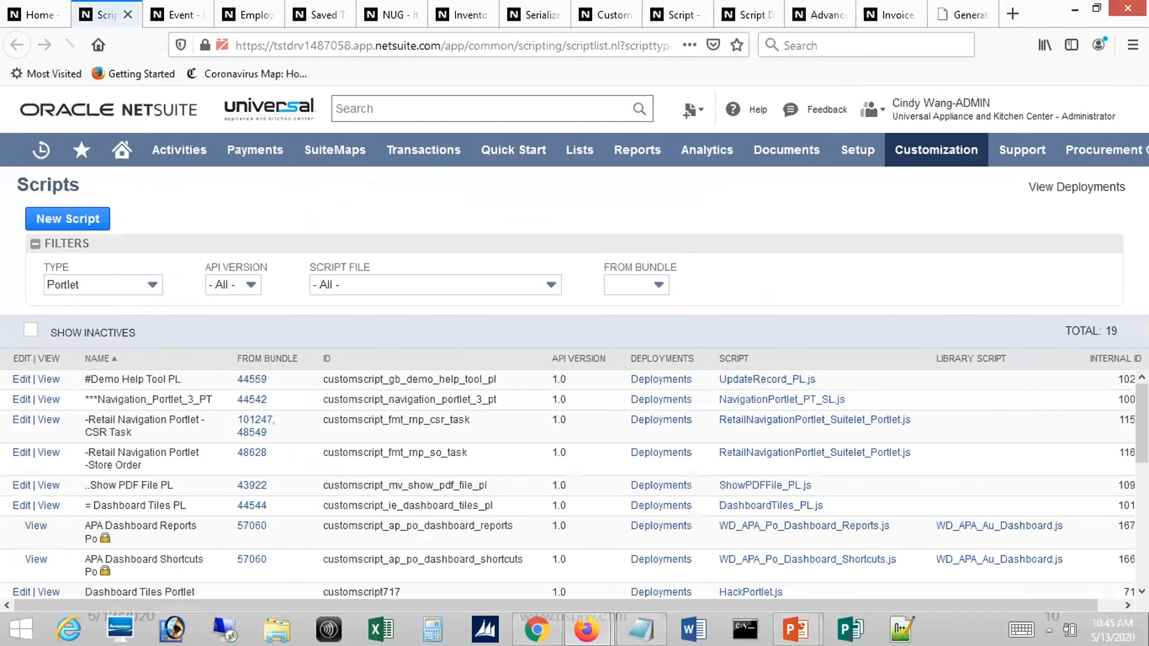
Find the Event Google Maps Integration Portlet in the filtered list and view its script record
{"action": "scroll", "coordinate": [574, 484], "scroll_direction": "down", "scroll_amount": 2}
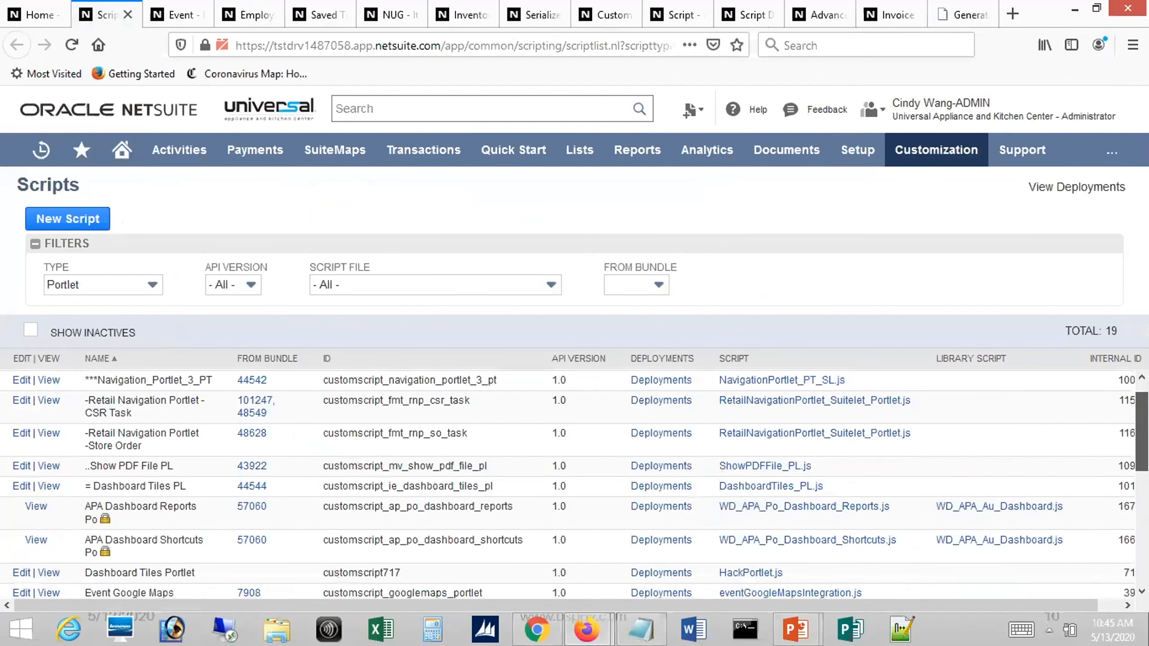
{"action": "scroll", "coordinate": [574, 485], "scroll_direction": "down", "scroll_amount": 3}
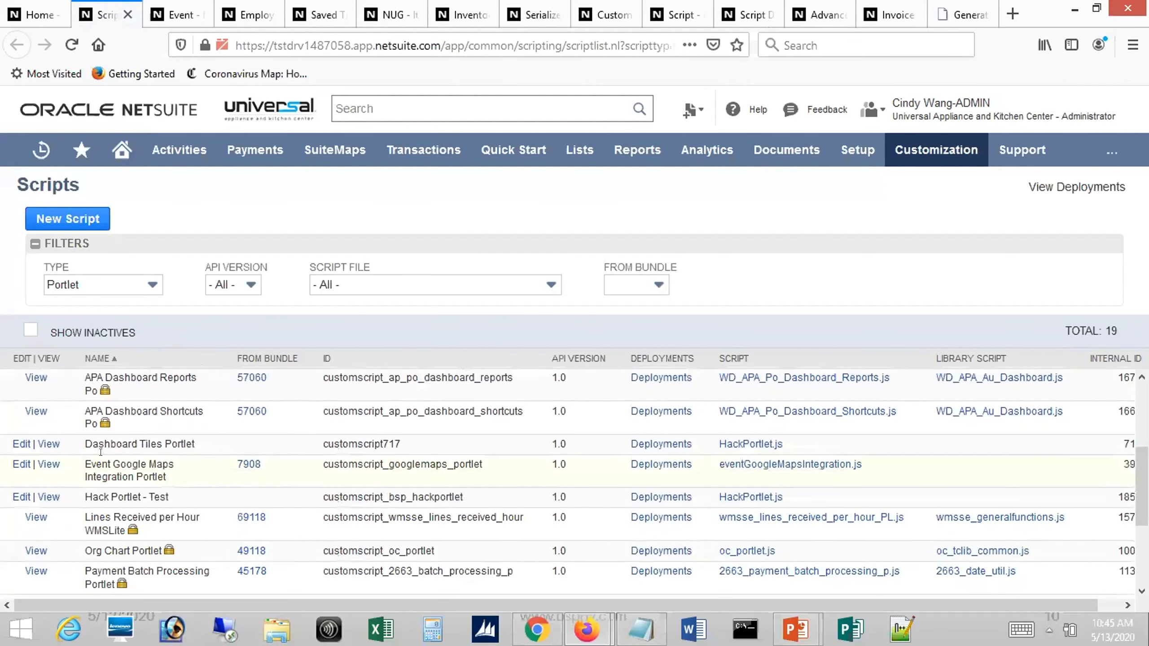
{"action": "left_click", "coordinate": [45, 465]}
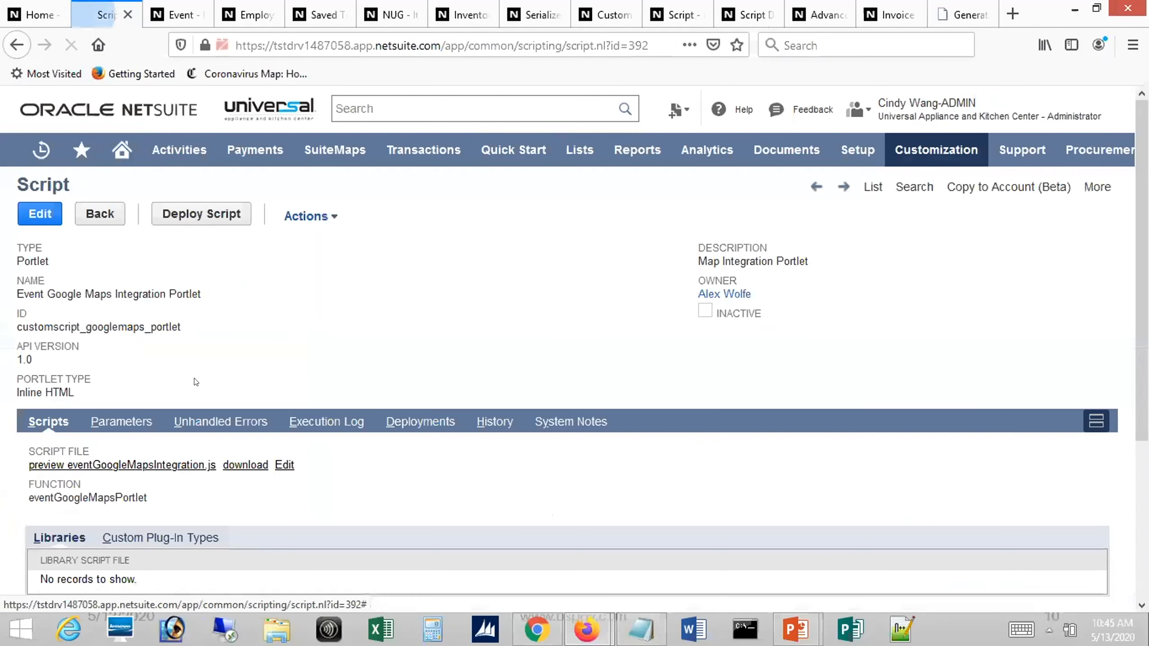
Preview the script file eventGoogleMapsIntegration.js in a widened window and examine its Google map URL variables
{"action": "left_click", "coordinate": [140, 465]}
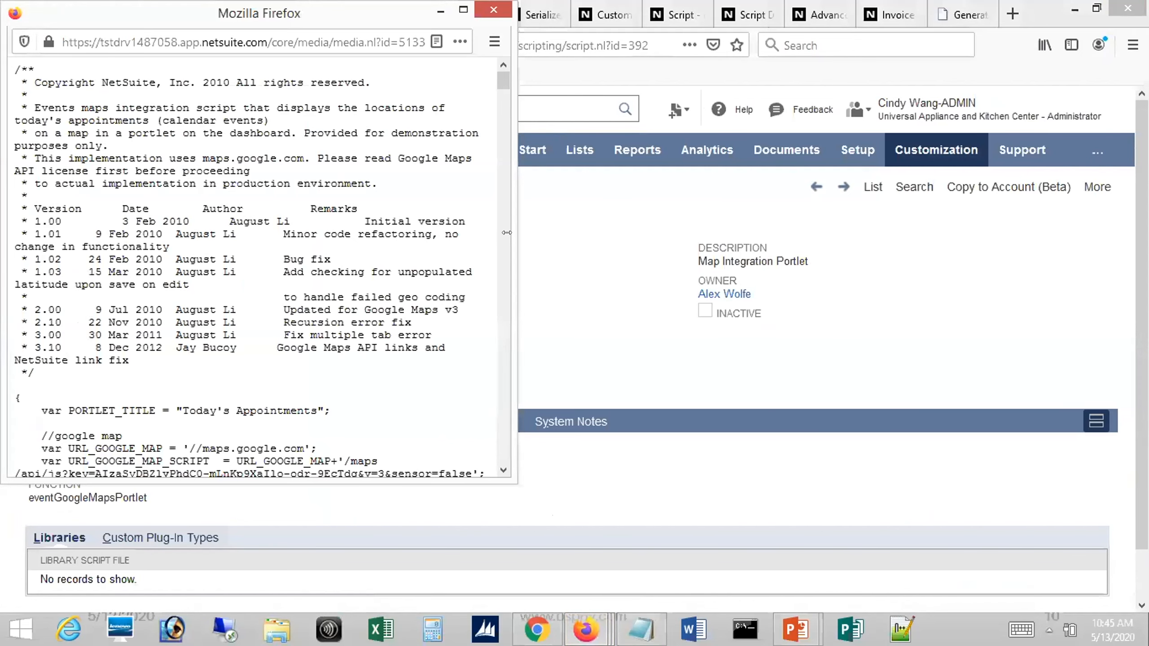
{"action": "left_click_drag", "start_coordinate": [506, 232], "coordinate": [949, 224]}
{"action": "left_click_drag", "start_coordinate": [931, 87], "coordinate": [931, 101]}
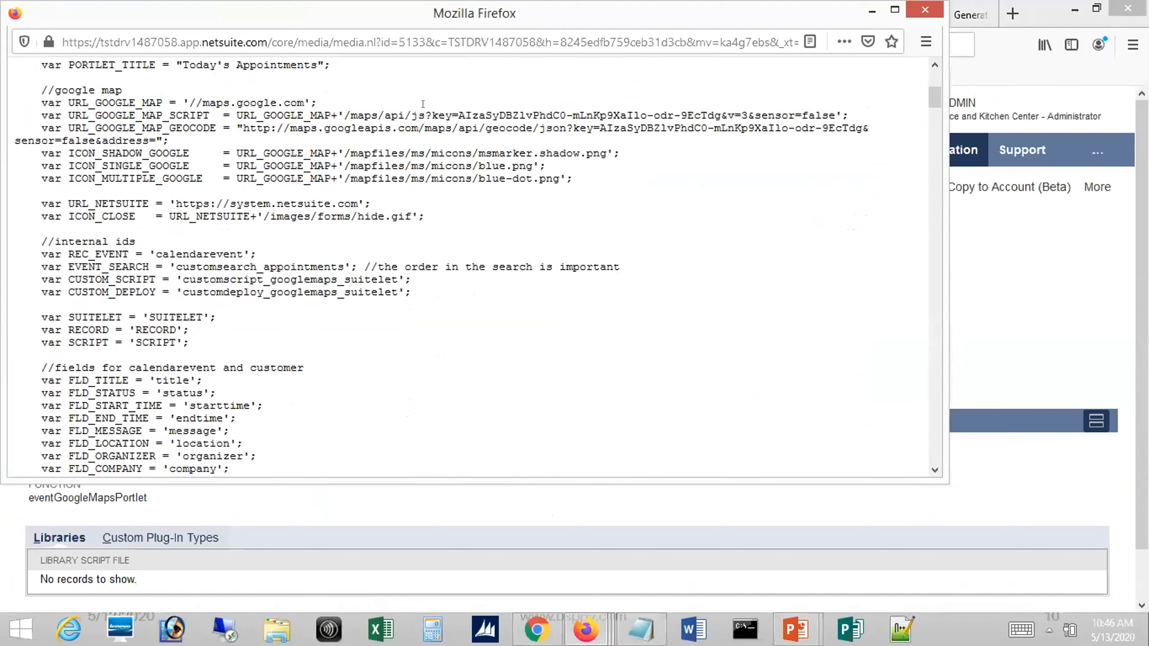
Highlight the API key parameter in the URL_GOOGLE_MAP_SCRIPT and URL_GOOGLE_MAP_GEOCODE lines, and close the script preview
{"action": "left_click_drag", "start_coordinate": [432, 115], "coordinate": [718, 105]}
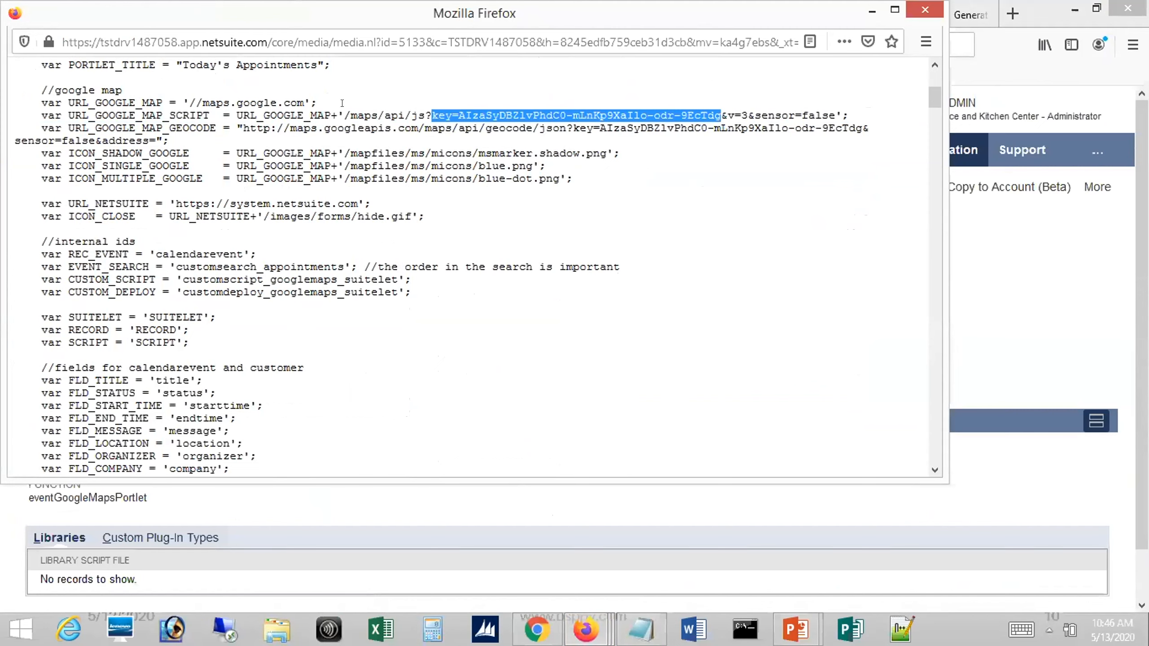
{"action": "left_click", "coordinate": [569, 126]}
{"action": "left_click_drag", "start_coordinate": [573, 128], "coordinate": [861, 128]}
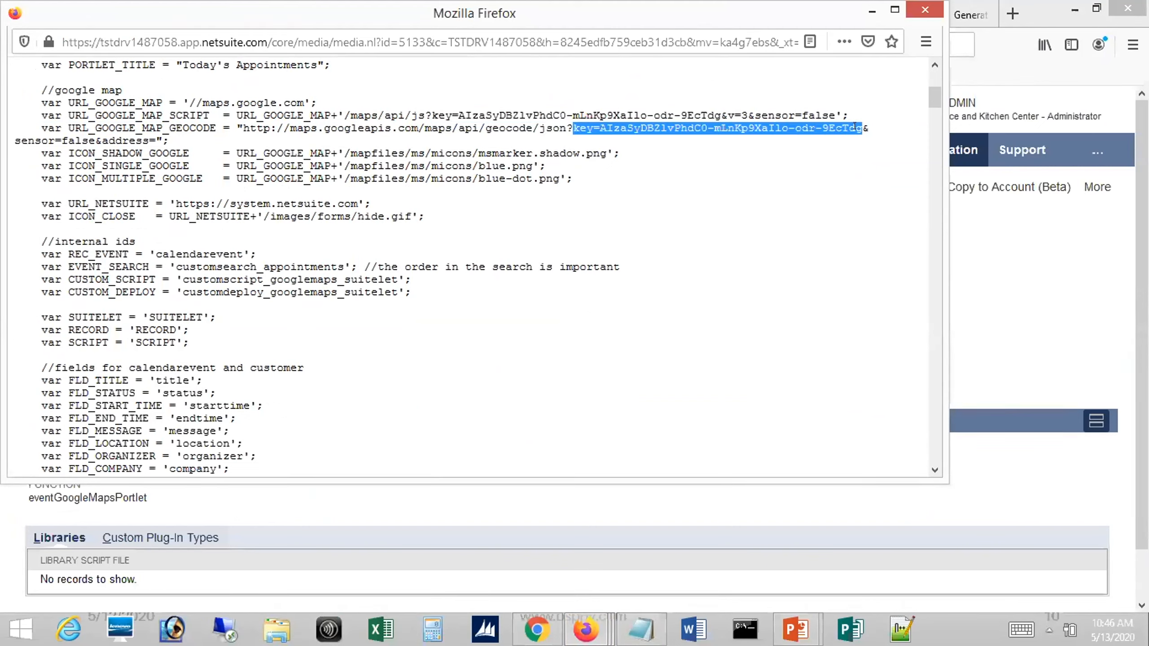
{"action": "left_click", "coordinate": [796, 157]}
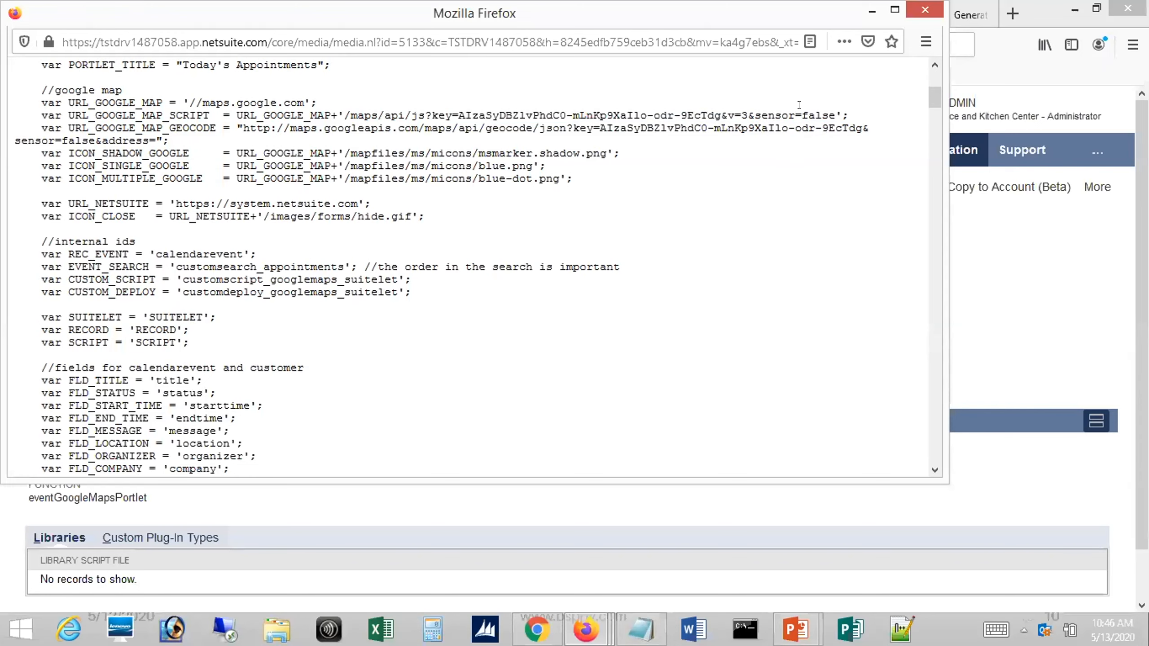
{"action": "left_click", "coordinate": [922, 7]}
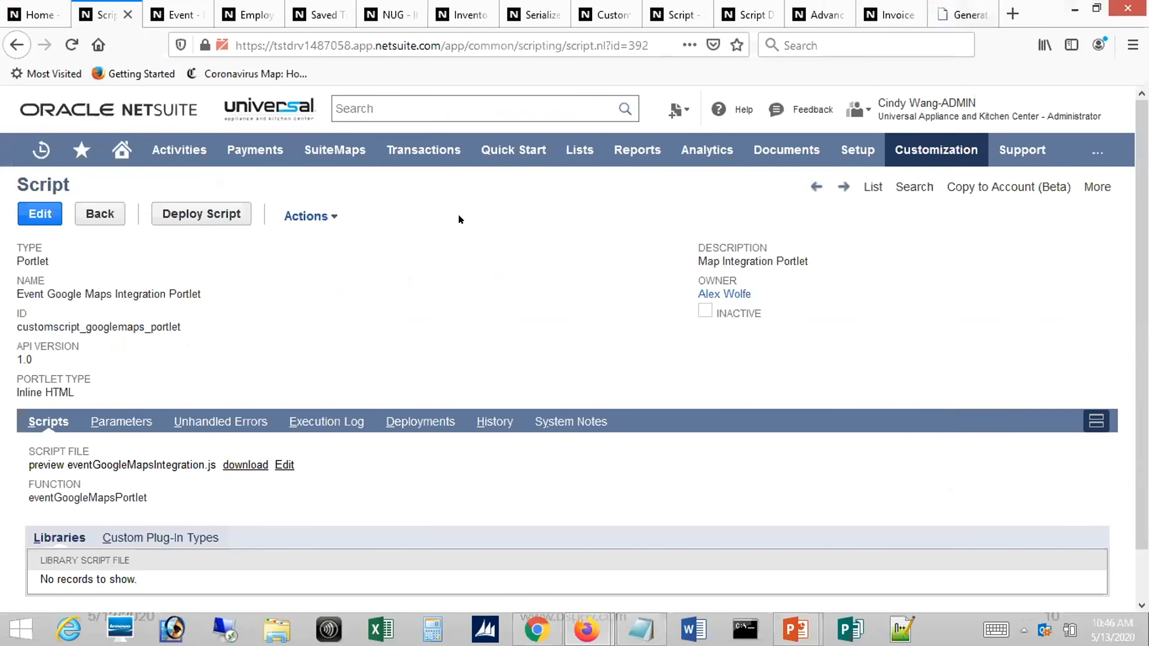
Switch to the PowerPoint slide show and advance to the slide on Advanced PDF/HTML Templates Embedding Suitelets
{"action": "left_click", "coordinate": [45, 6]}
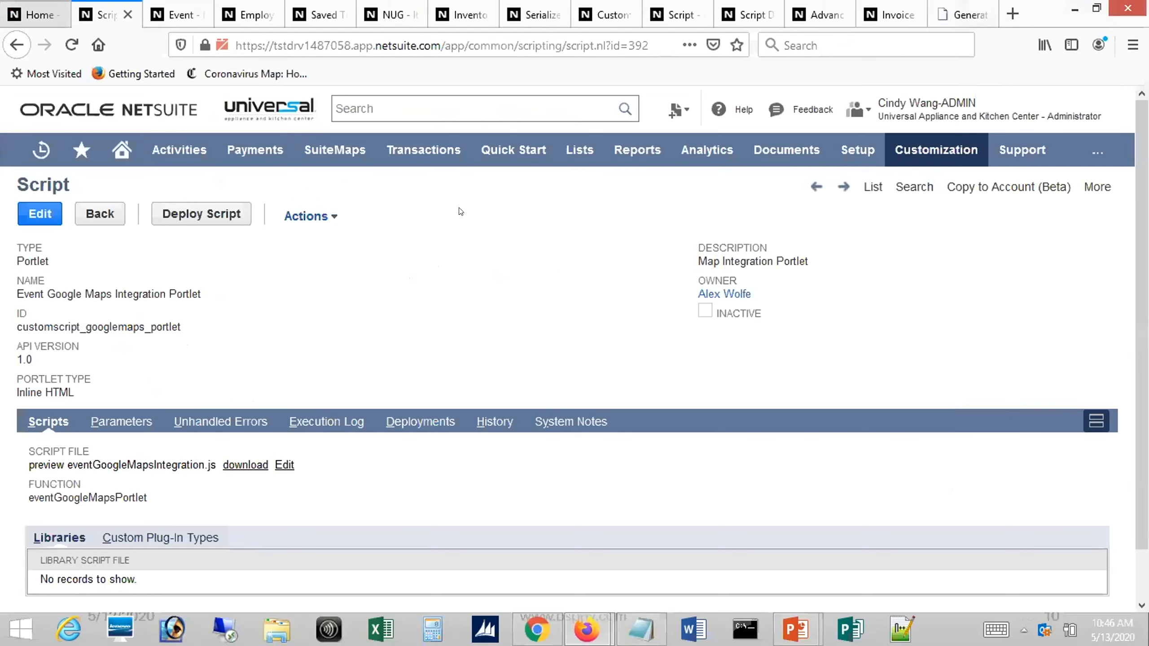
{"action": "key", "text": "alt+Tab"}
{"action": "key", "text": "alt+Tab"}
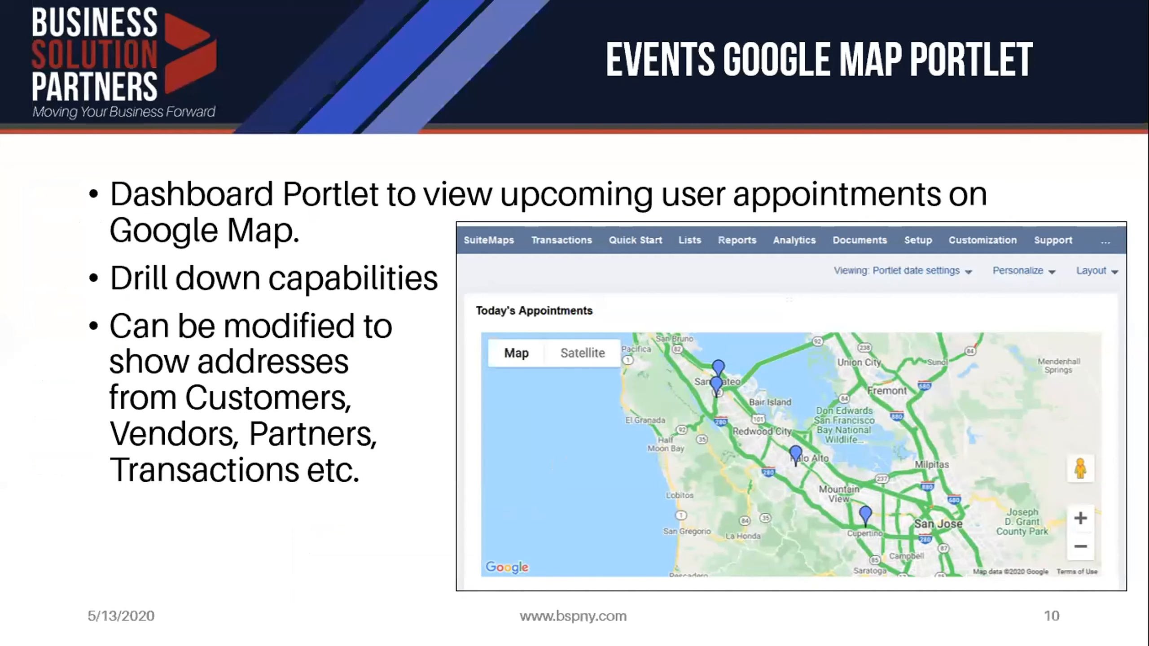
{"action": "key", "text": "Right"}
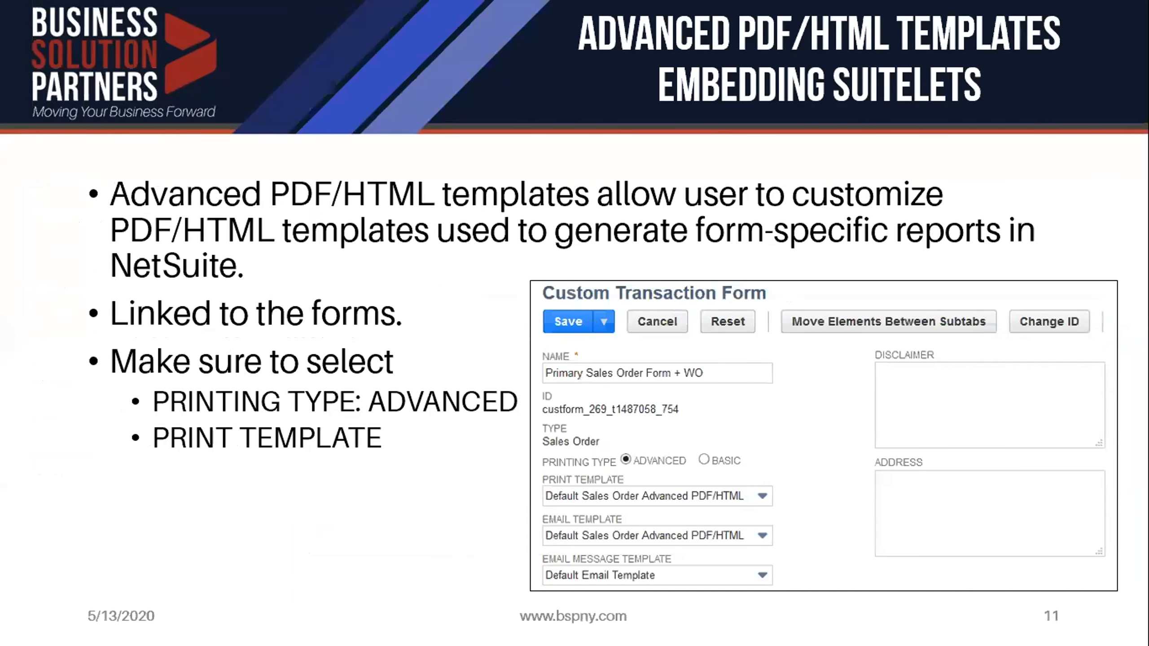